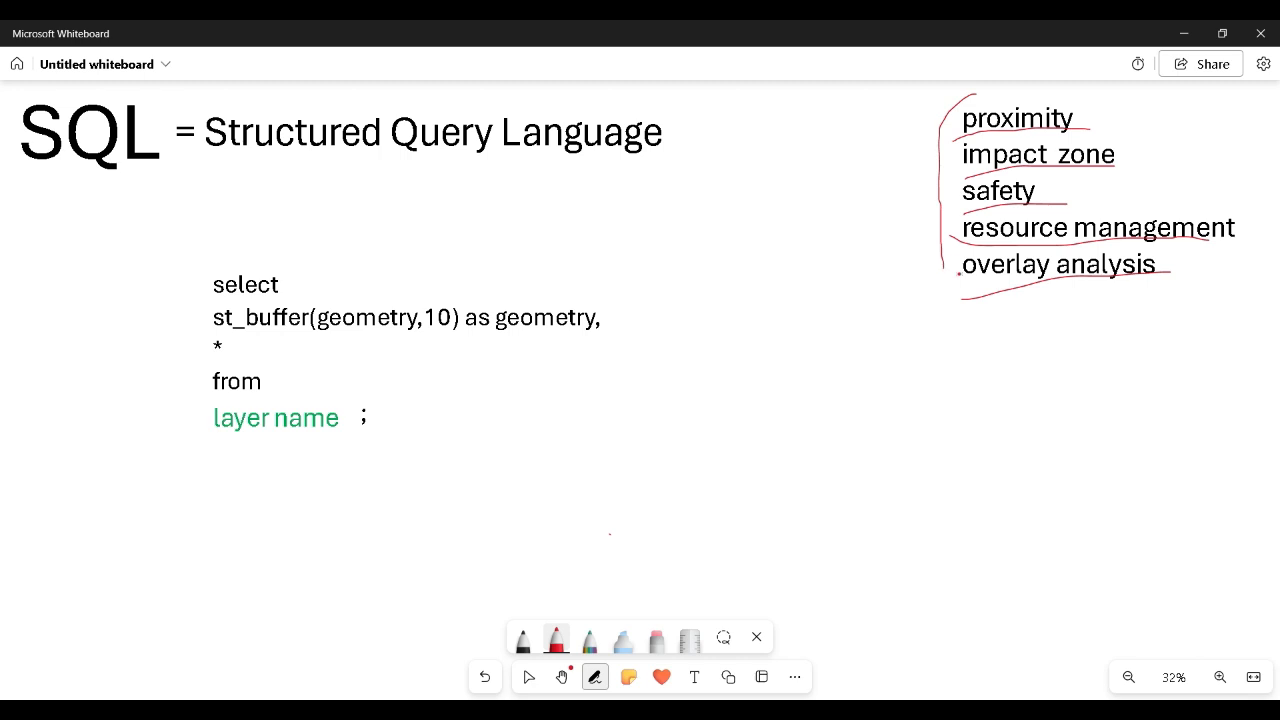
# Step: Circle the list running from proximity to overlay analysis with the red pen
pyautogui.moveTo(953, 276)
pyautogui.mouseDown()
pyautogui.moveTo(960, 289)
pyautogui.moveTo(1172, 296)
pyautogui.moveTo(1232, 145)
pyautogui.moveTo(953, 96)
pyautogui.mouseUp()
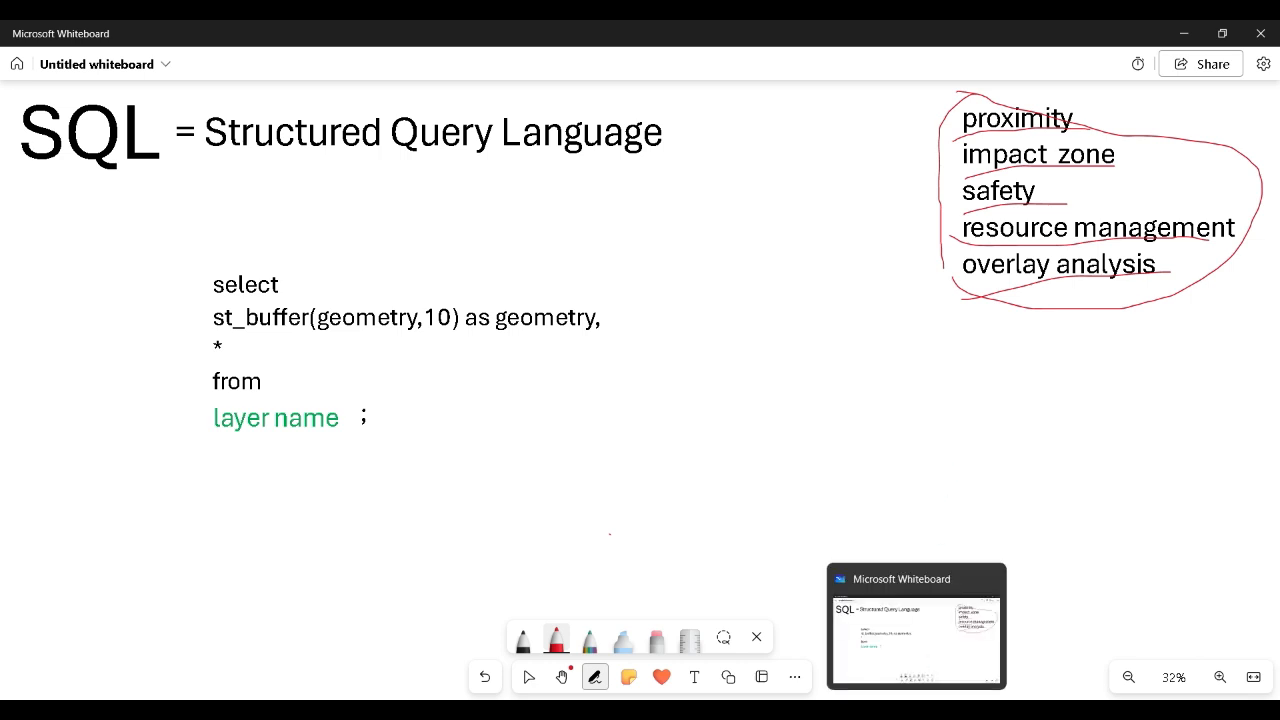
# Step: Switch to QGIS and make the TREE layer visible on the map
pyautogui.click(882, 712)
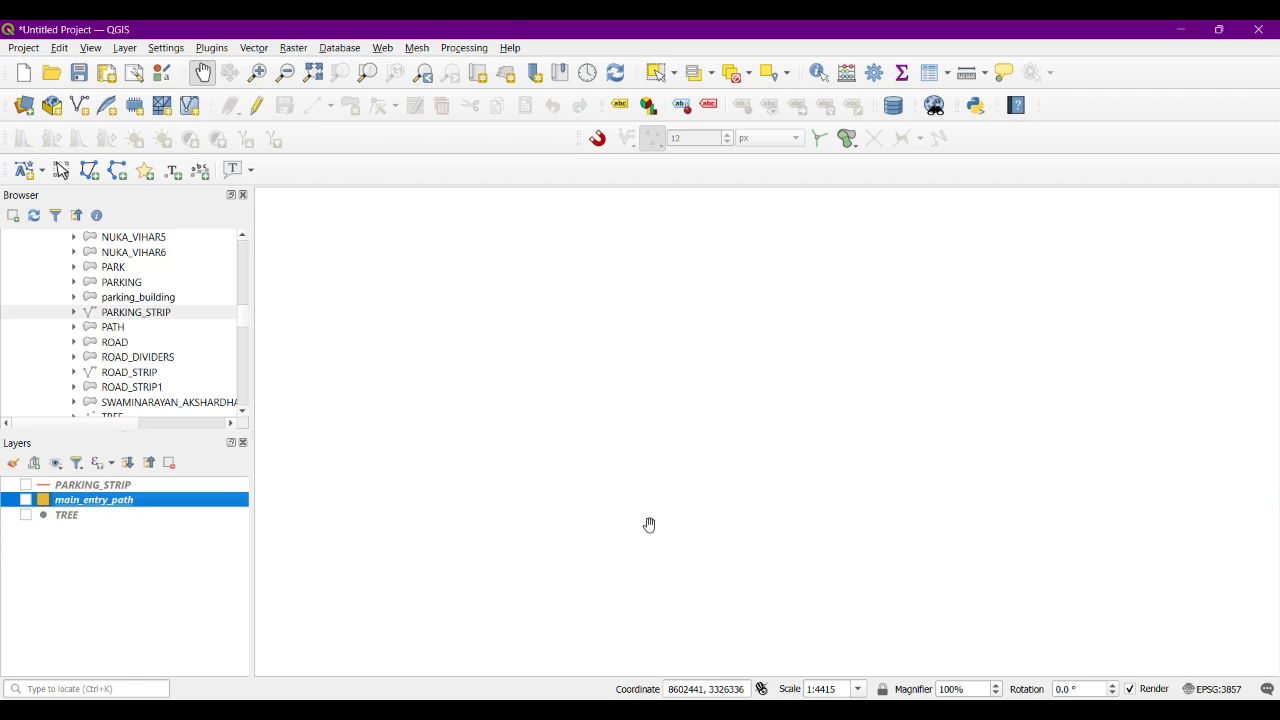
pyautogui.click(25, 516)
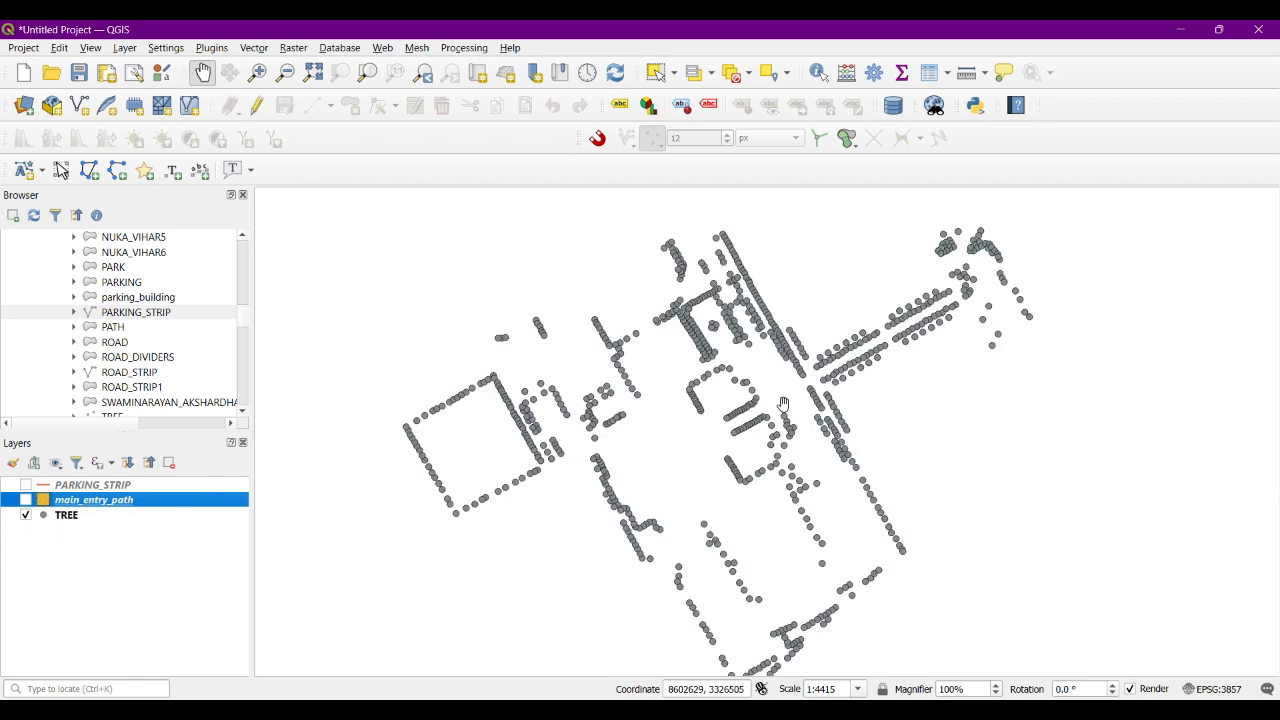
pyautogui.moveTo(765, 378); pyautogui.dragTo(755, 394)
pyautogui.scroll(1, 755, 394)
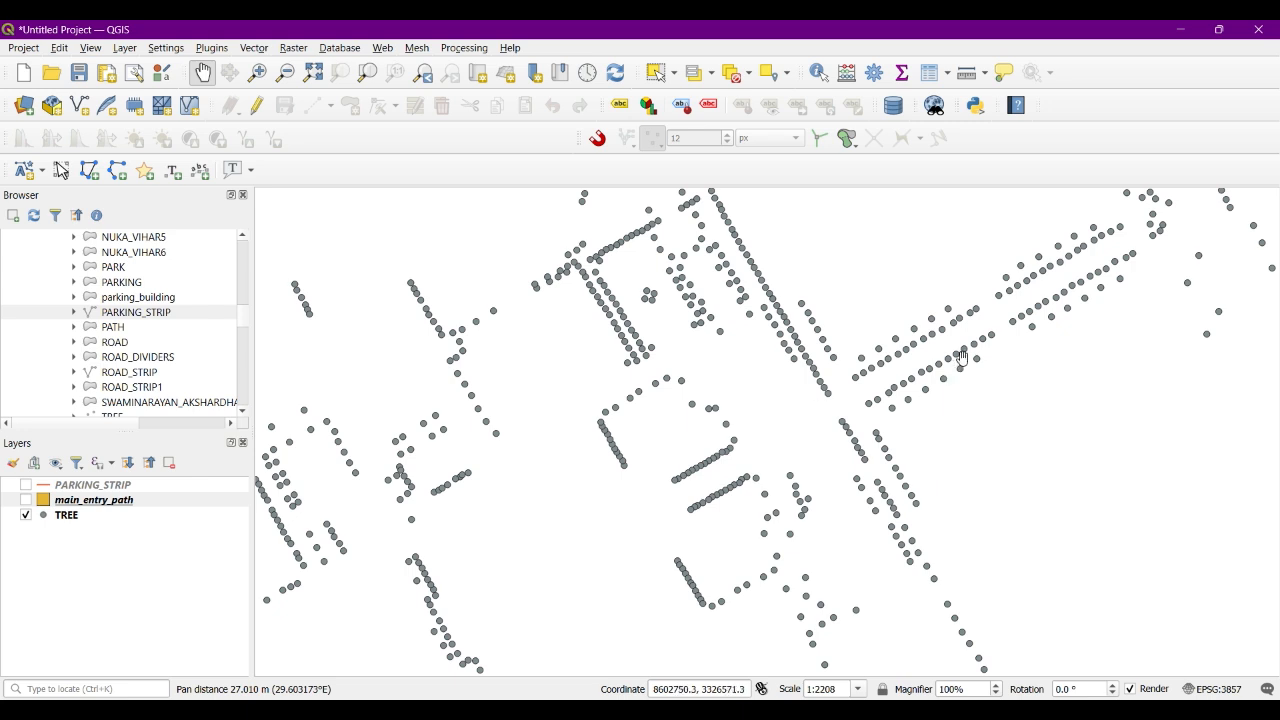
pyautogui.scroll(1, 958, 365)
pyautogui.moveTo(958, 365); pyautogui.dragTo(871, 465)
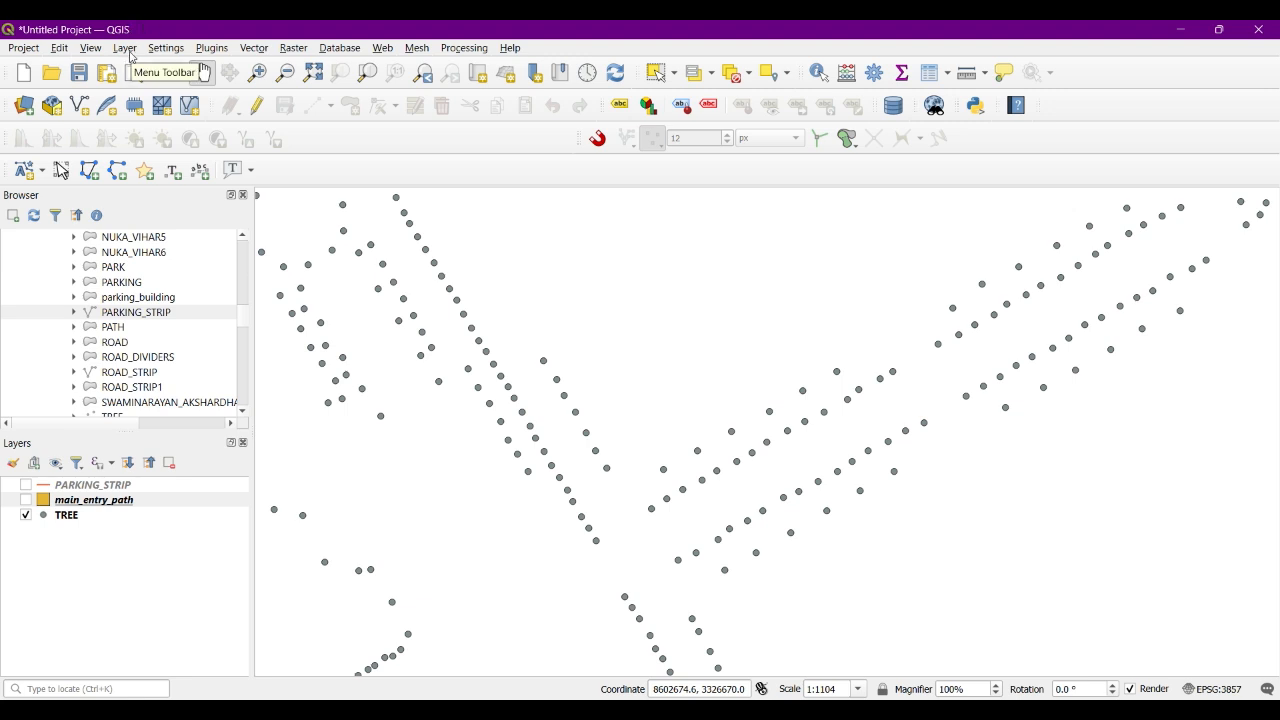
# Step: Start adding a virtual layer and clear the existing query text
pyautogui.click(125, 48)
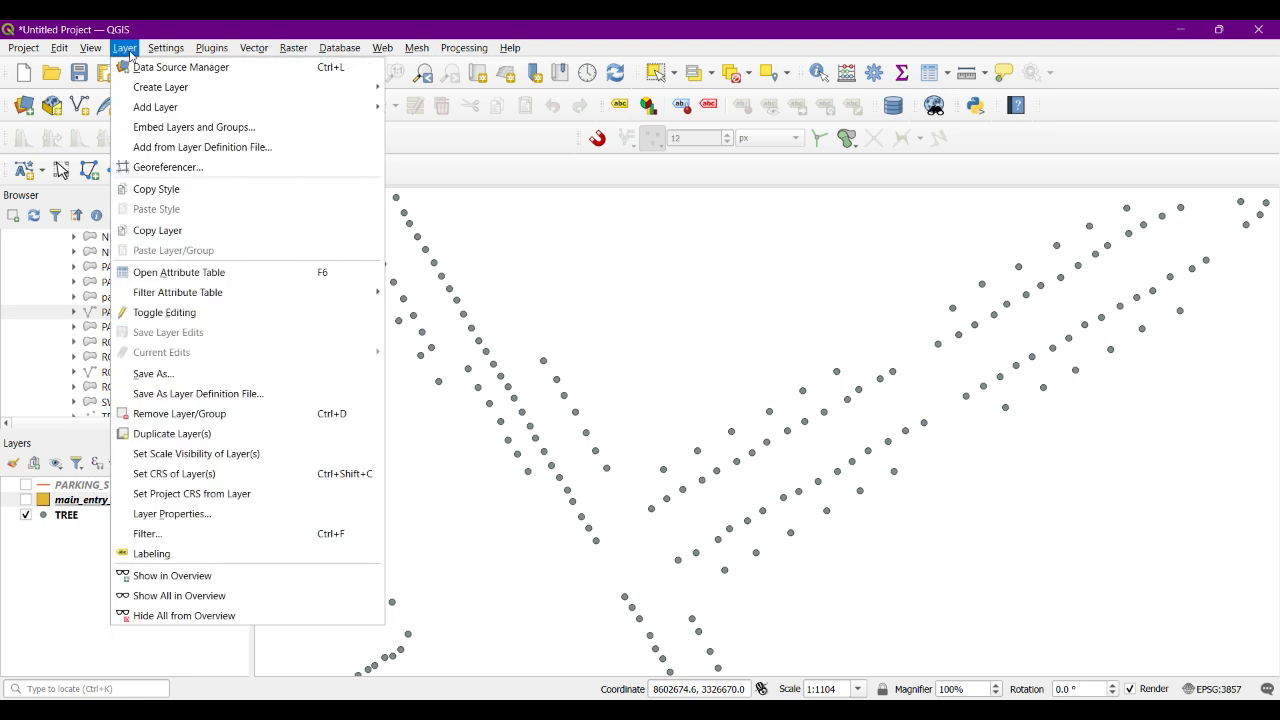
pyautogui.moveTo(147, 92)
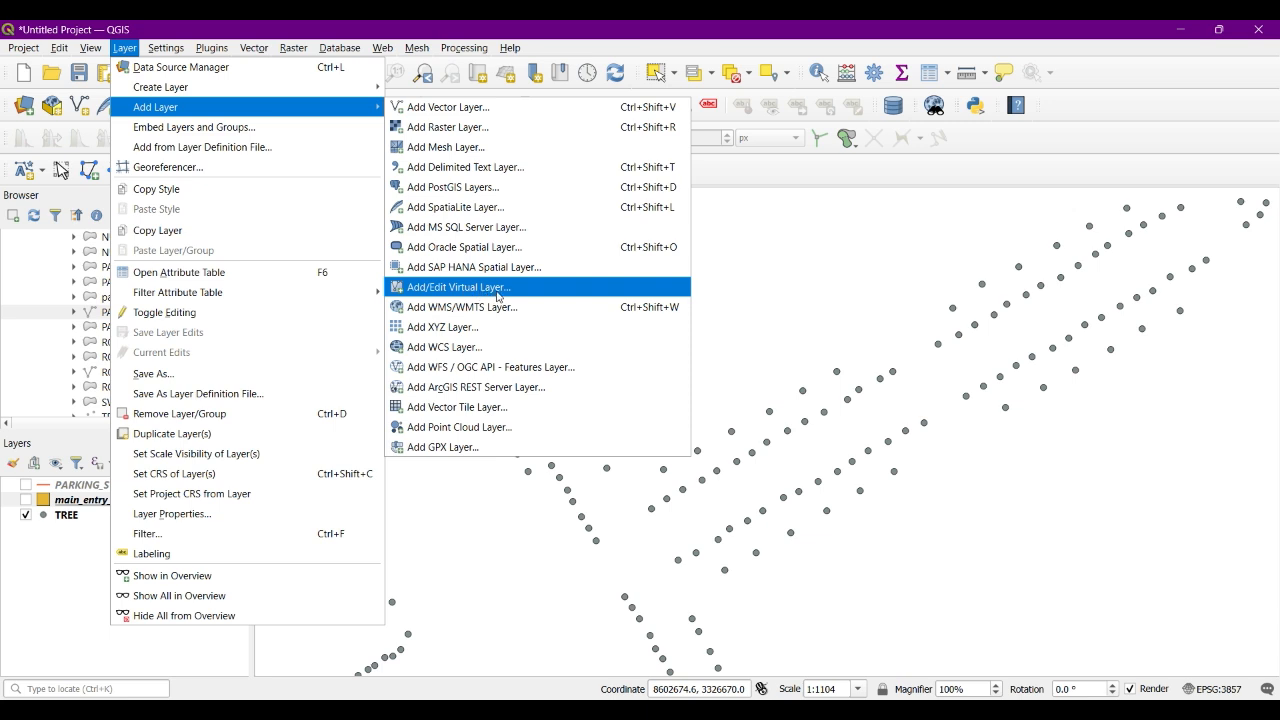
pyautogui.click(497, 289)
pyautogui.moveTo(402, 467); pyautogui.dragTo(368, 420)
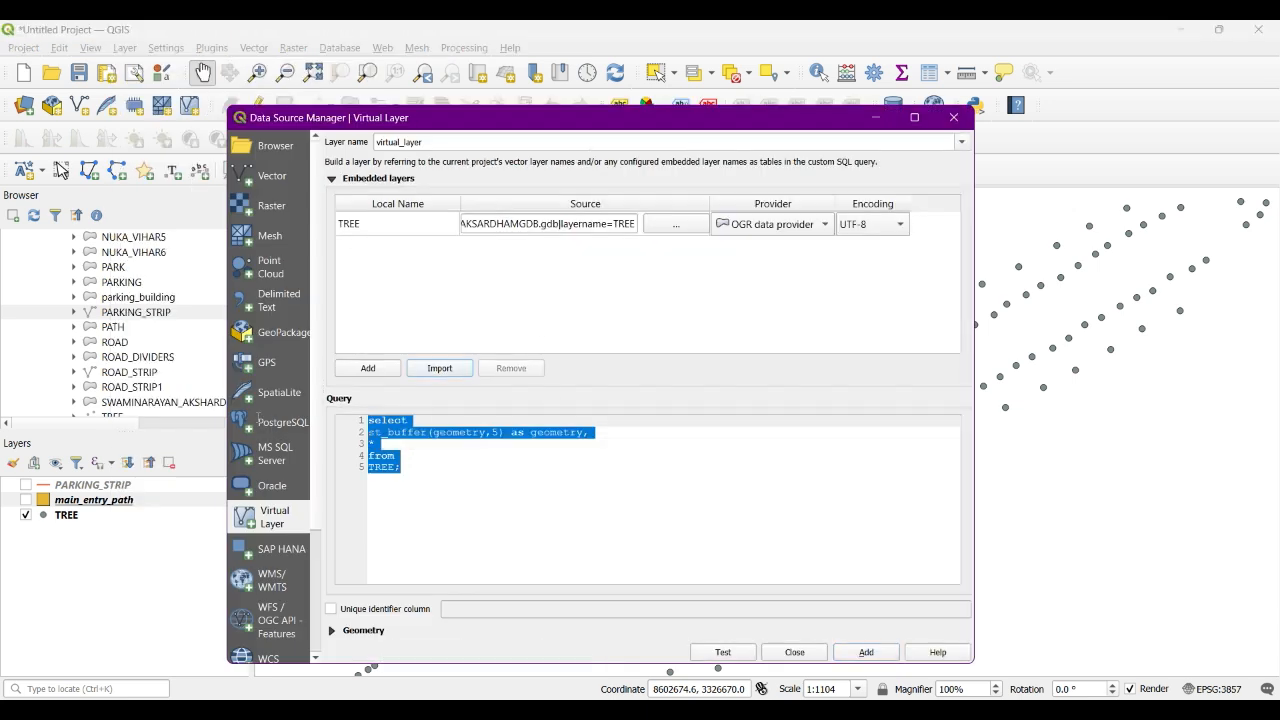
pyautogui.press('Delete')
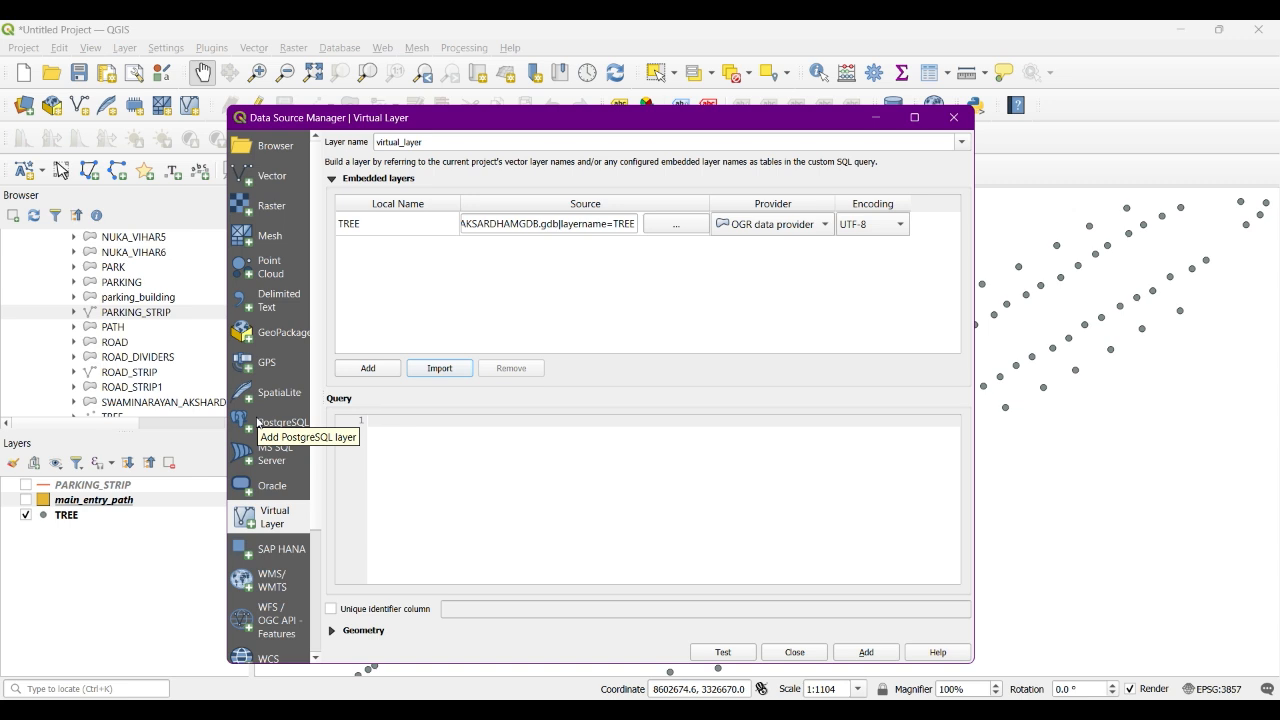
# Step: Remove the existing TREE entry from the virtual layer's embedded layers and import the project's TREE layer instead
pyautogui.click(380, 224)
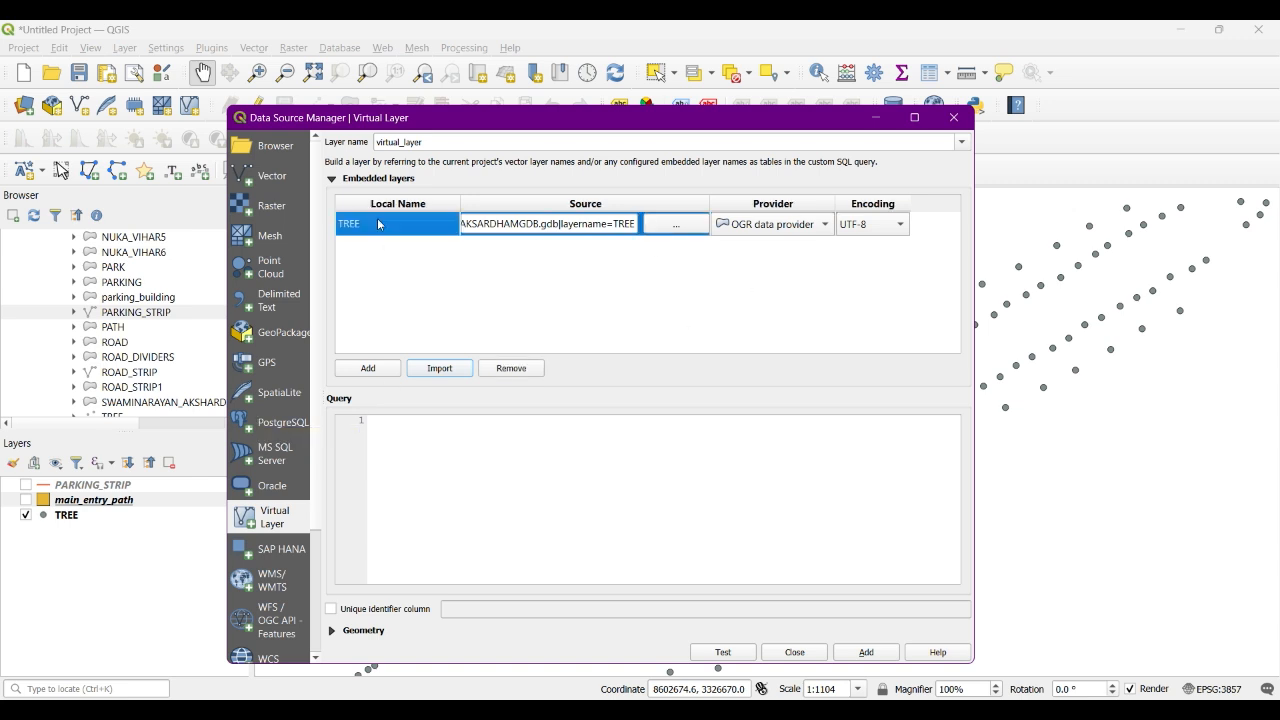
pyautogui.click(510, 369)
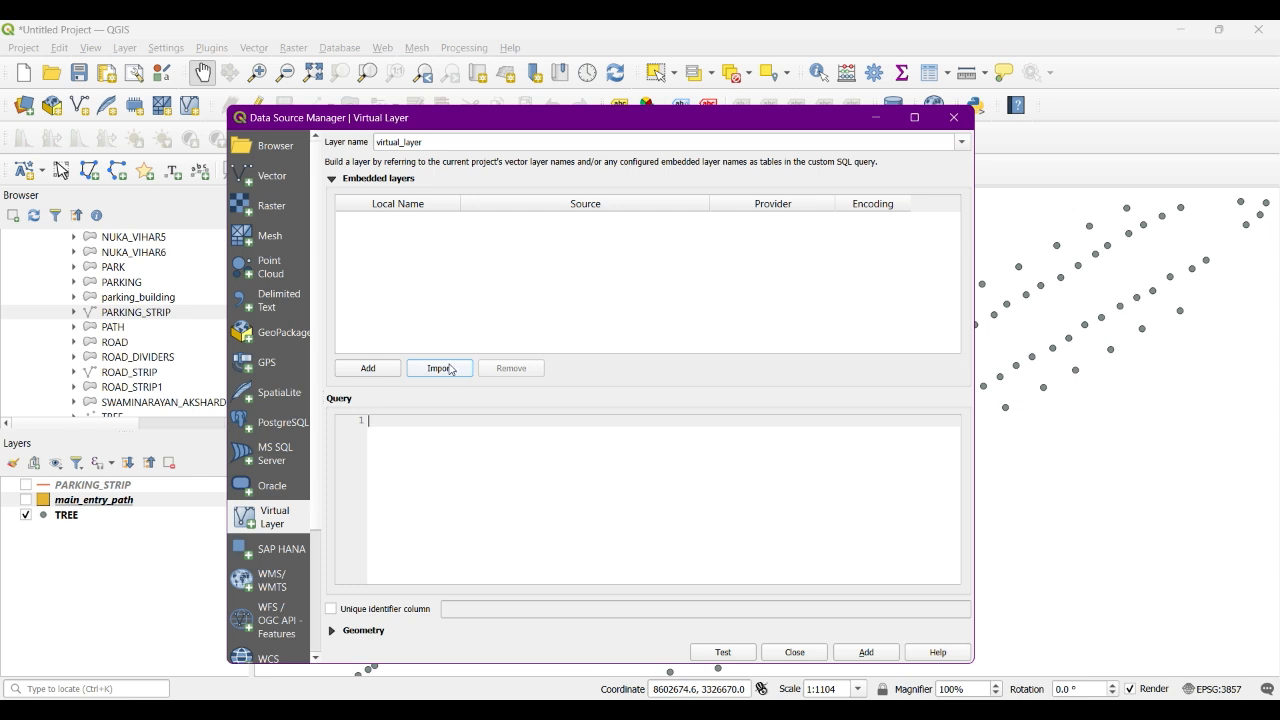
pyautogui.click(451, 369)
pyautogui.click(514, 318)
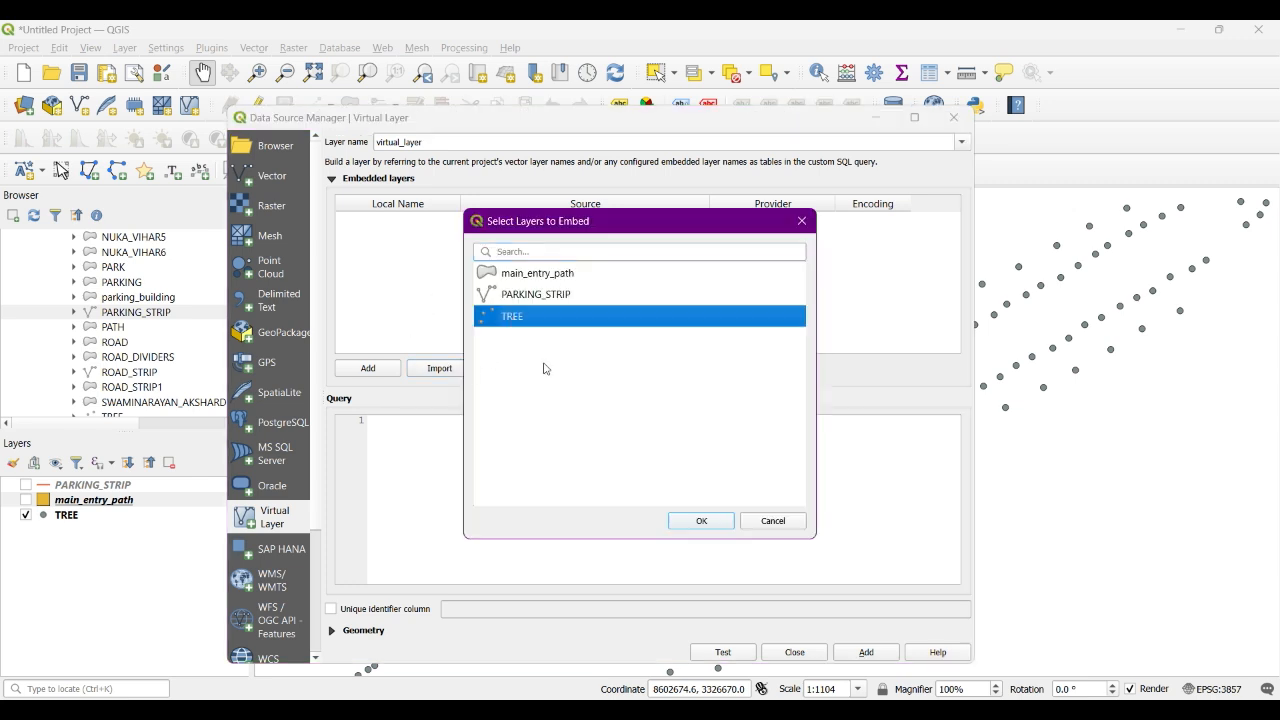
pyautogui.click(703, 521)
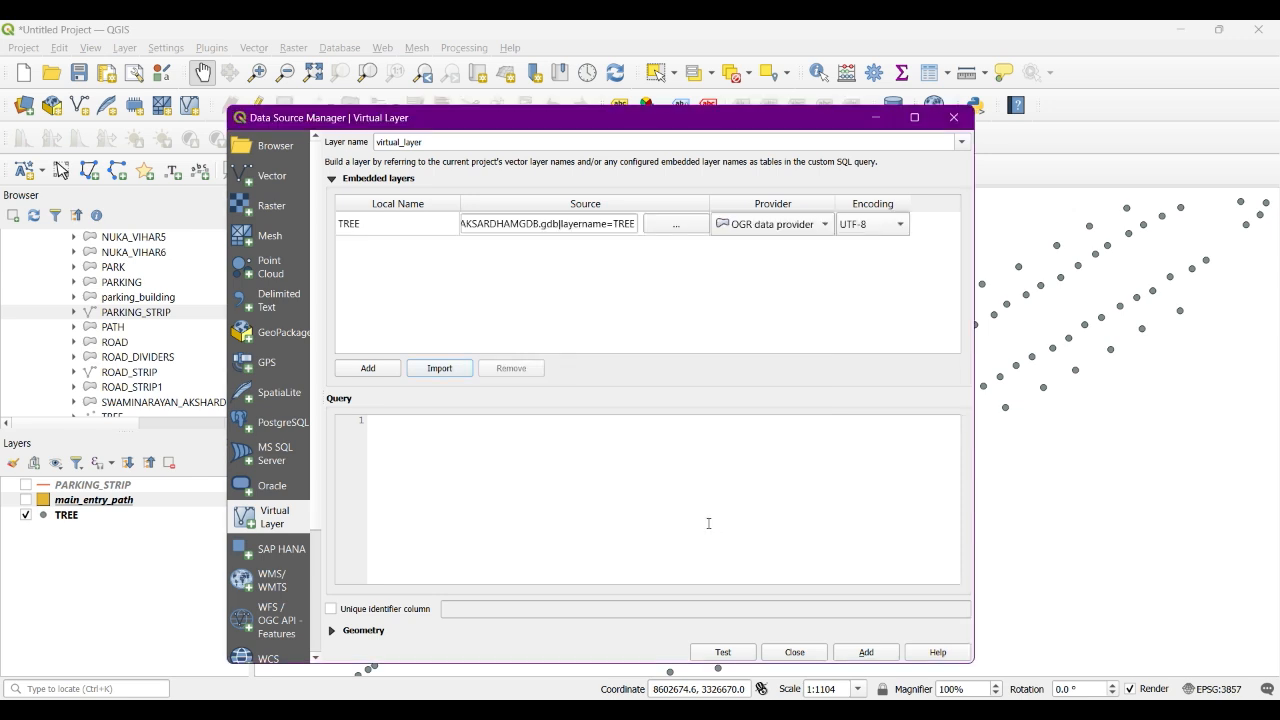
# Step: Begin the query with select on the first line and st_buffer(geometry, on the second
pyautogui.click(382, 420)
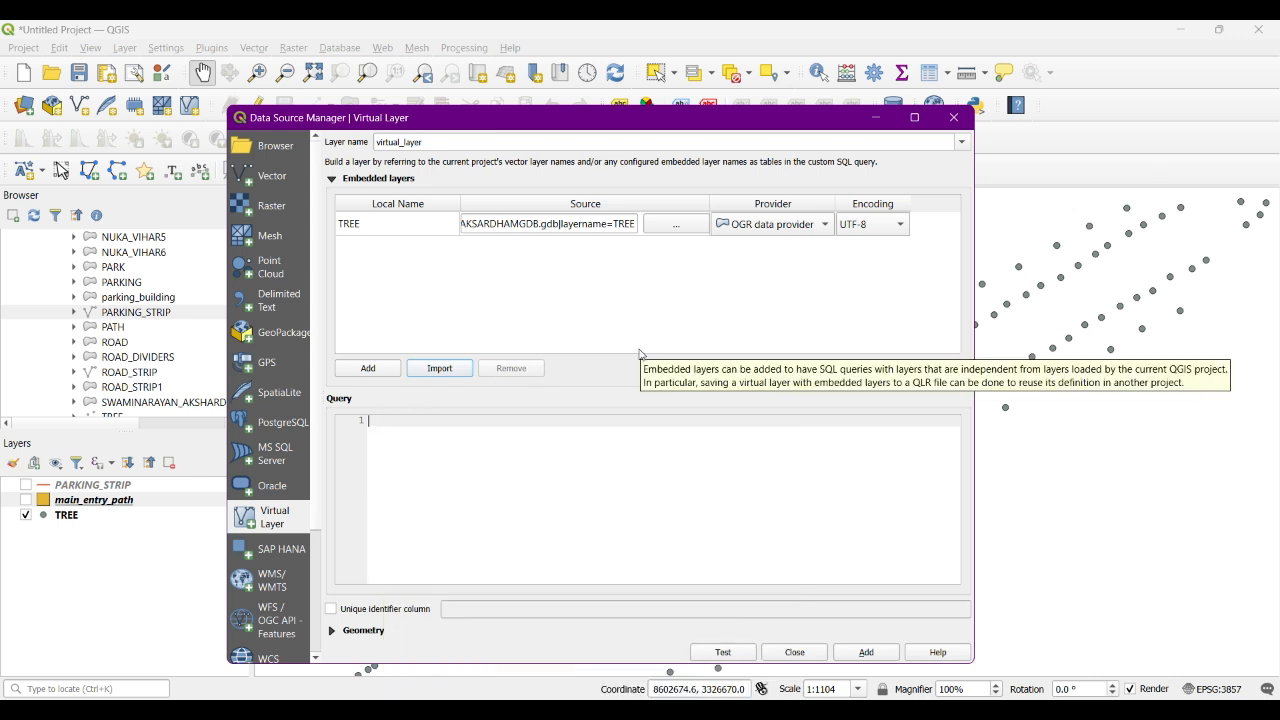
pyautogui.write('select')
pyautogui.press('Return')
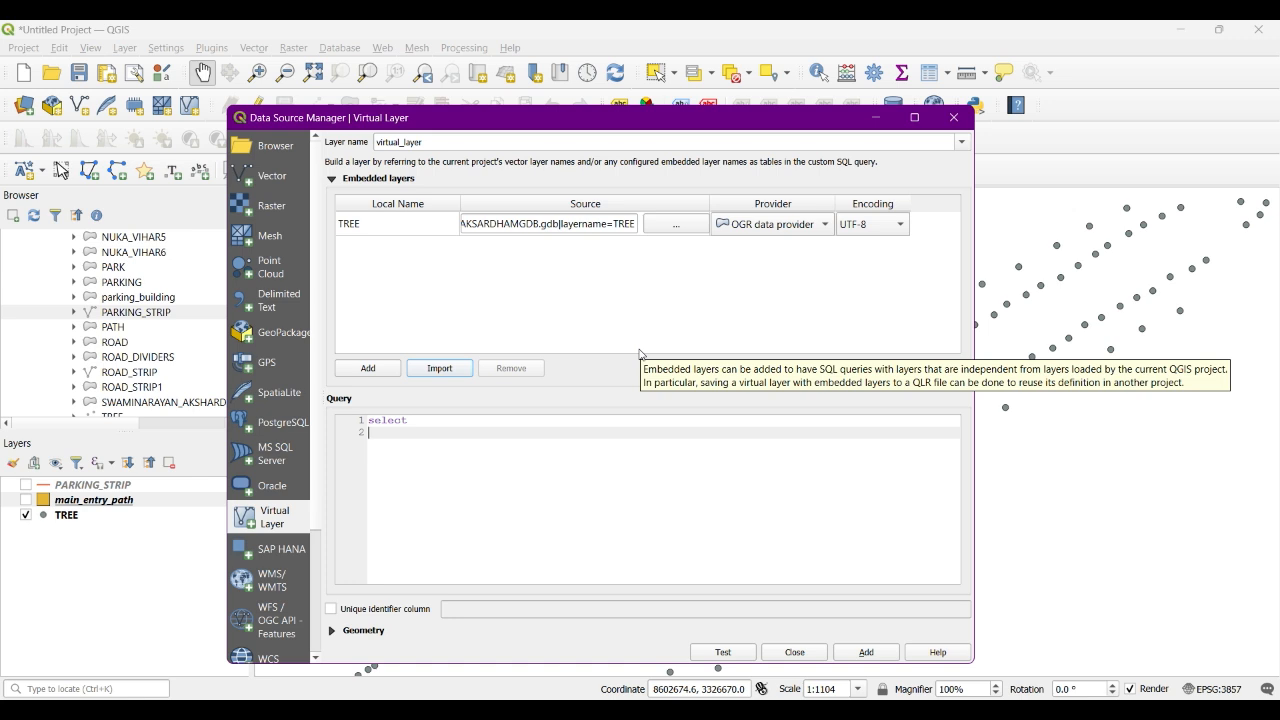
pyautogui.write('st')
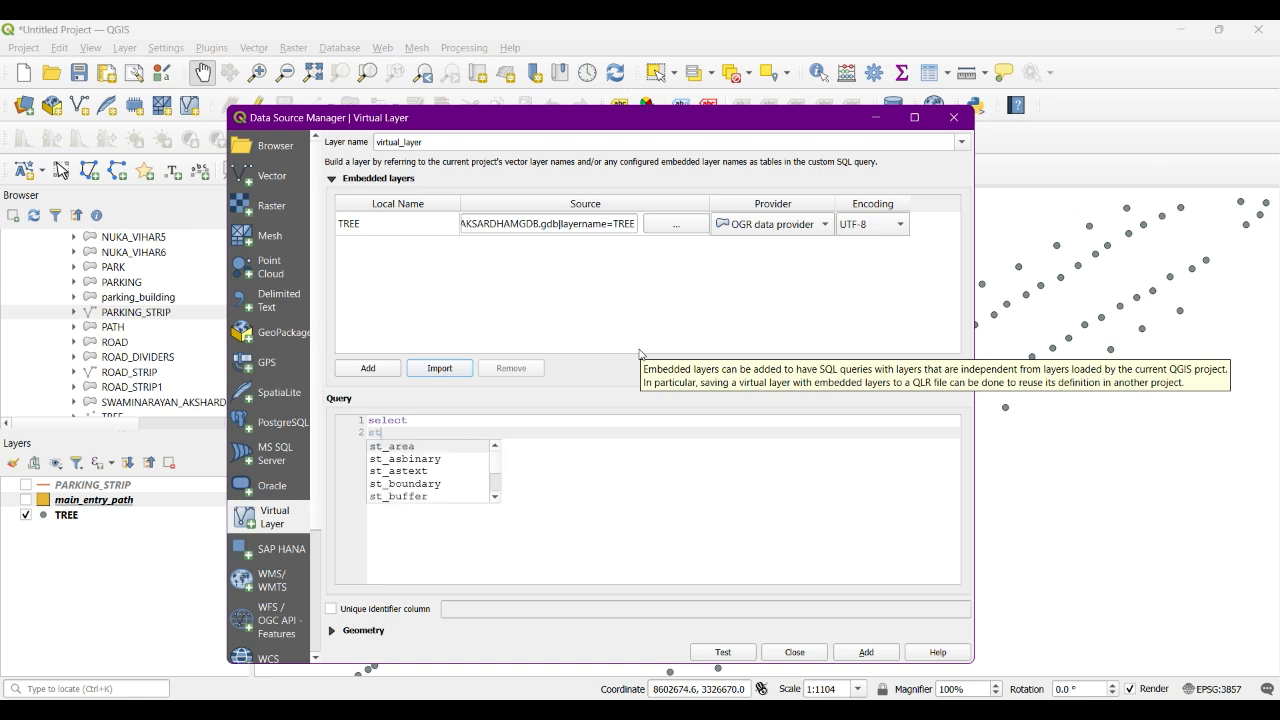
pyautogui.write('_buffer')
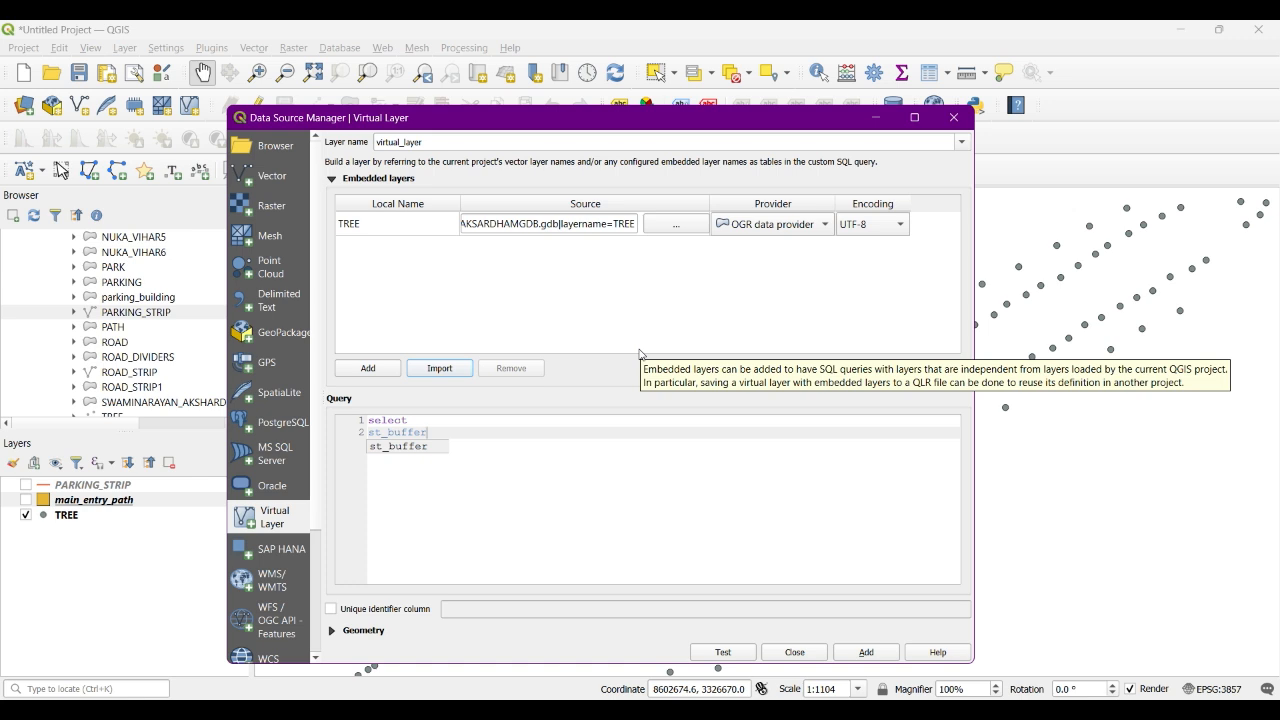
pyautogui.write('(')
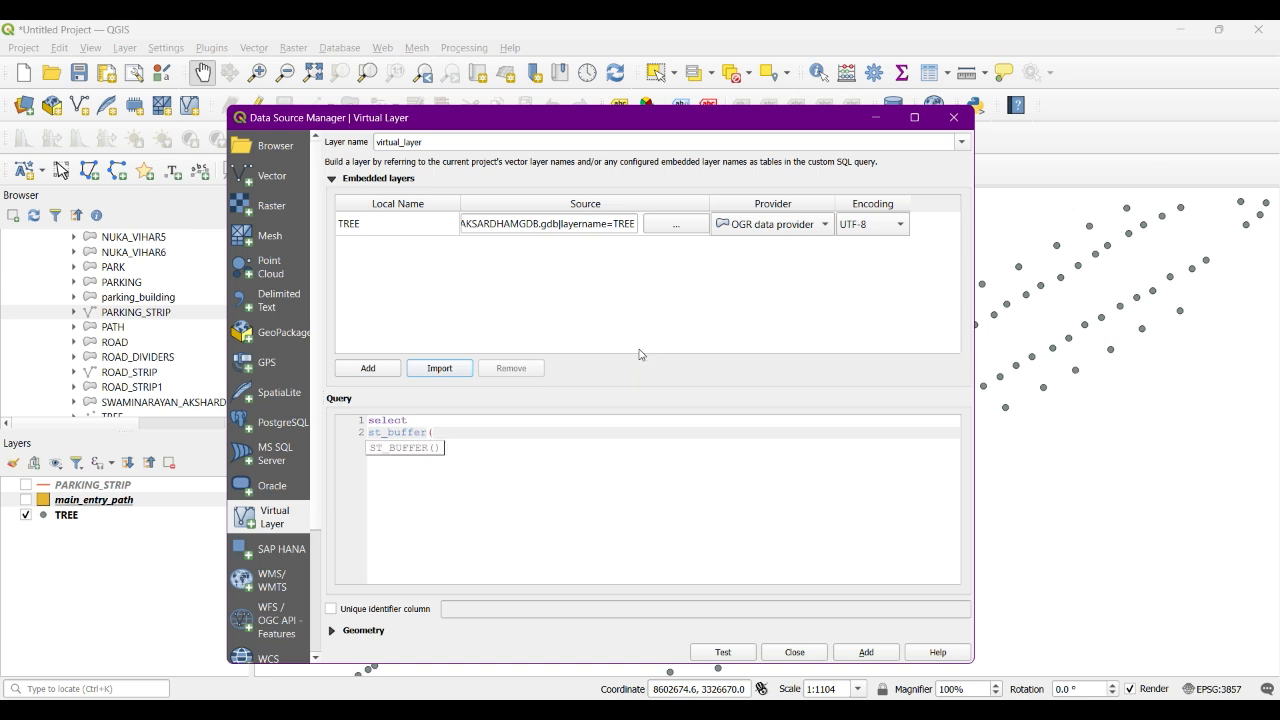
pyautogui.write('geometry,')
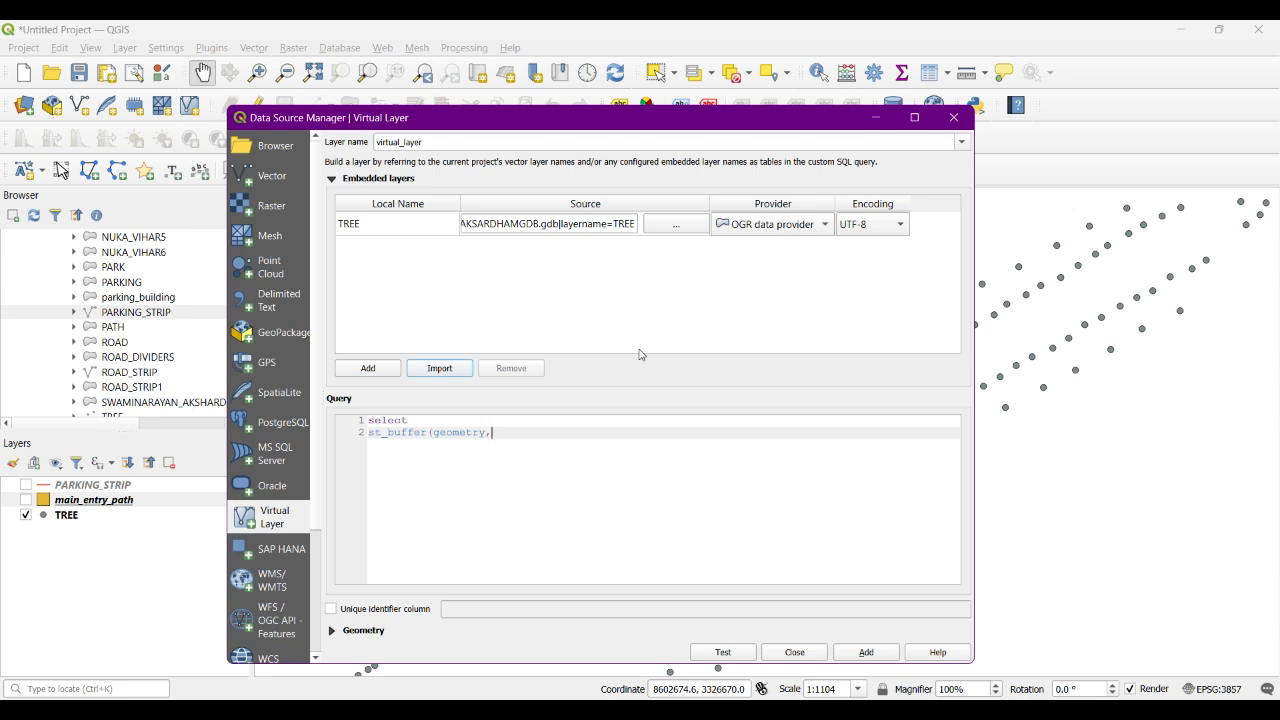
# Step: Complete the buffer expression with a distance of 5 and the alias geometry, ending the line with a comma
pyautogui.write('5')
pyautogui.write(')')
pyautogui.write(' as')
pyautogui.write(' ge')
pyautogui.write('om')
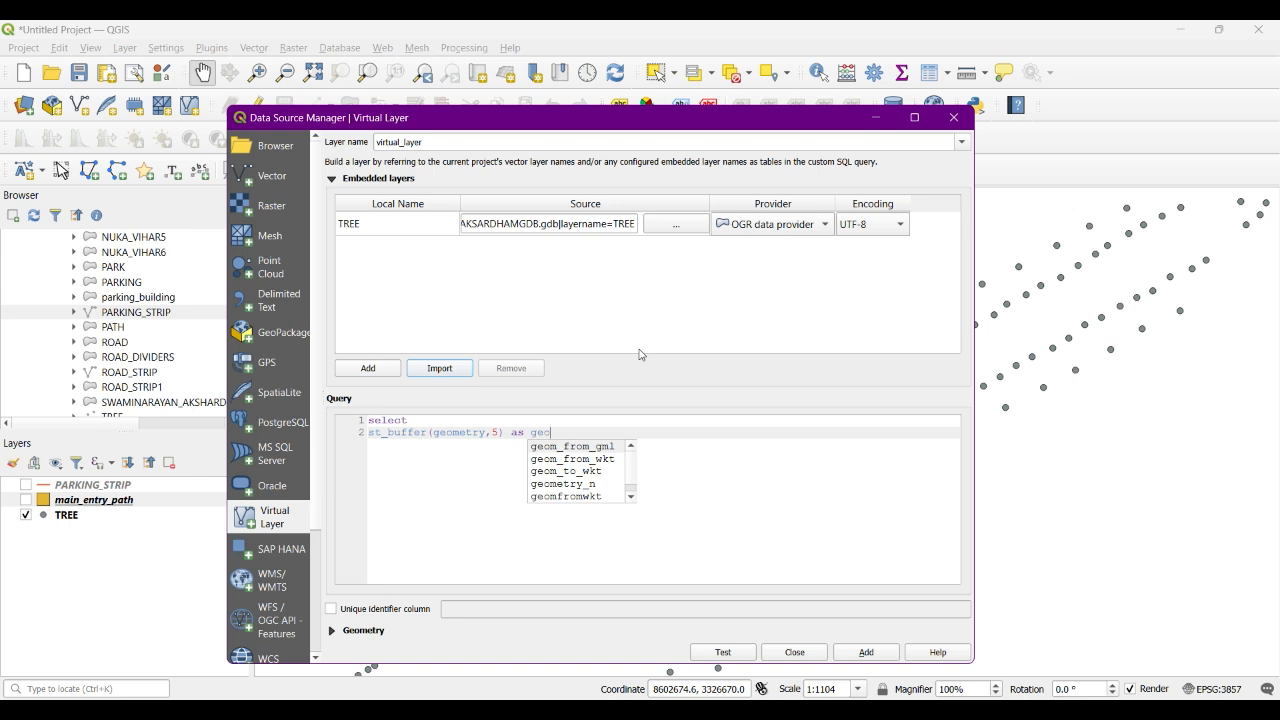
pyautogui.write('etry')
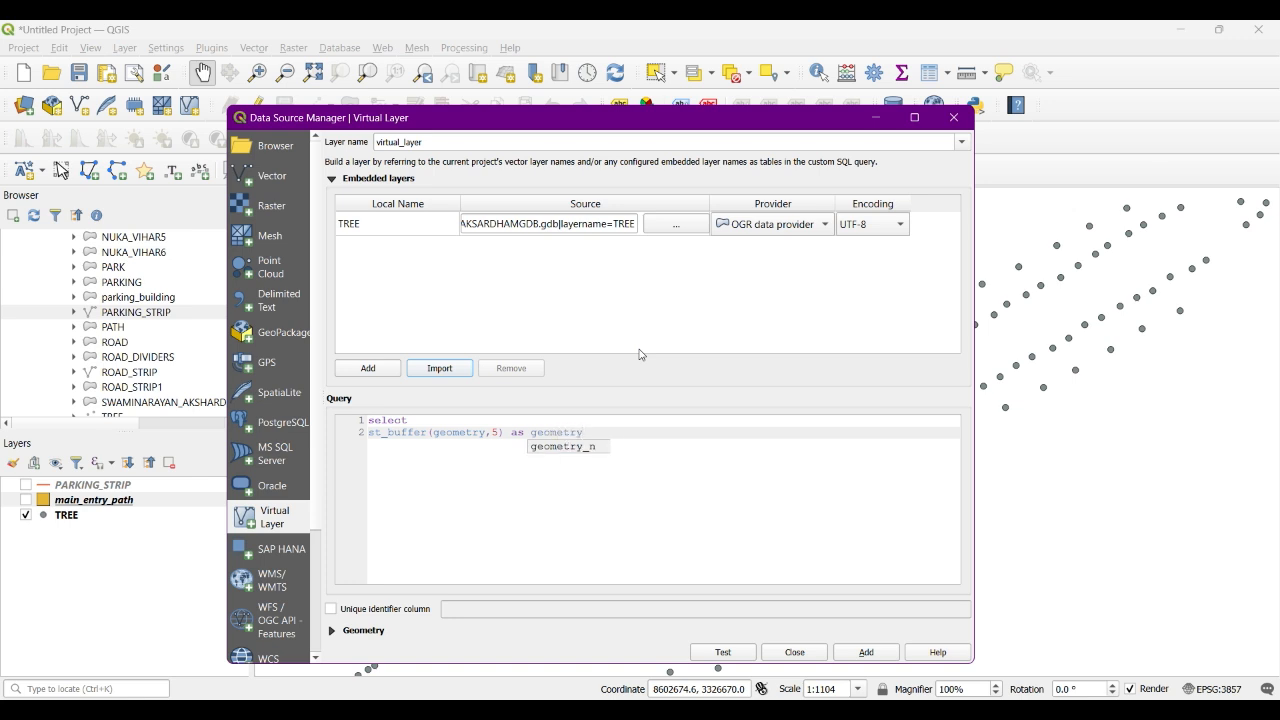
pyautogui.write(',')
pyautogui.press('Return')
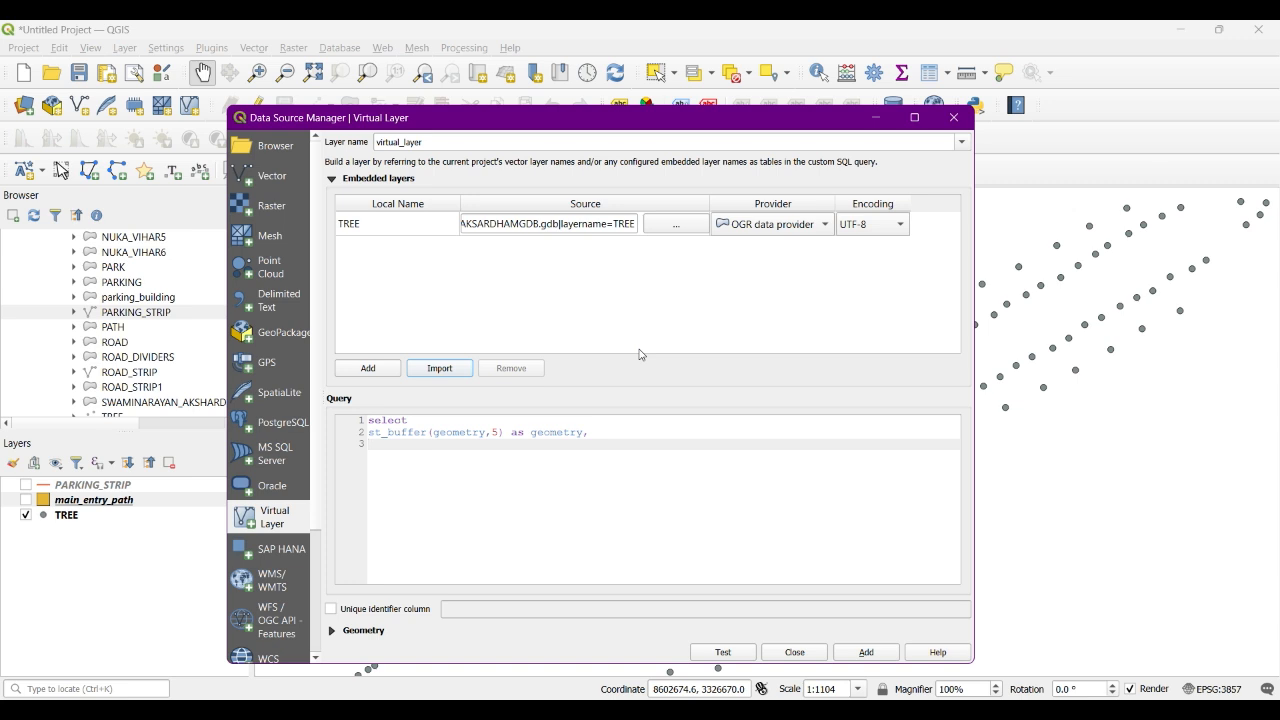
# Step: Finish the query with *, from and TREE; on separate lines, and test it
pyautogui.write('*')
pyautogui.press('Return')
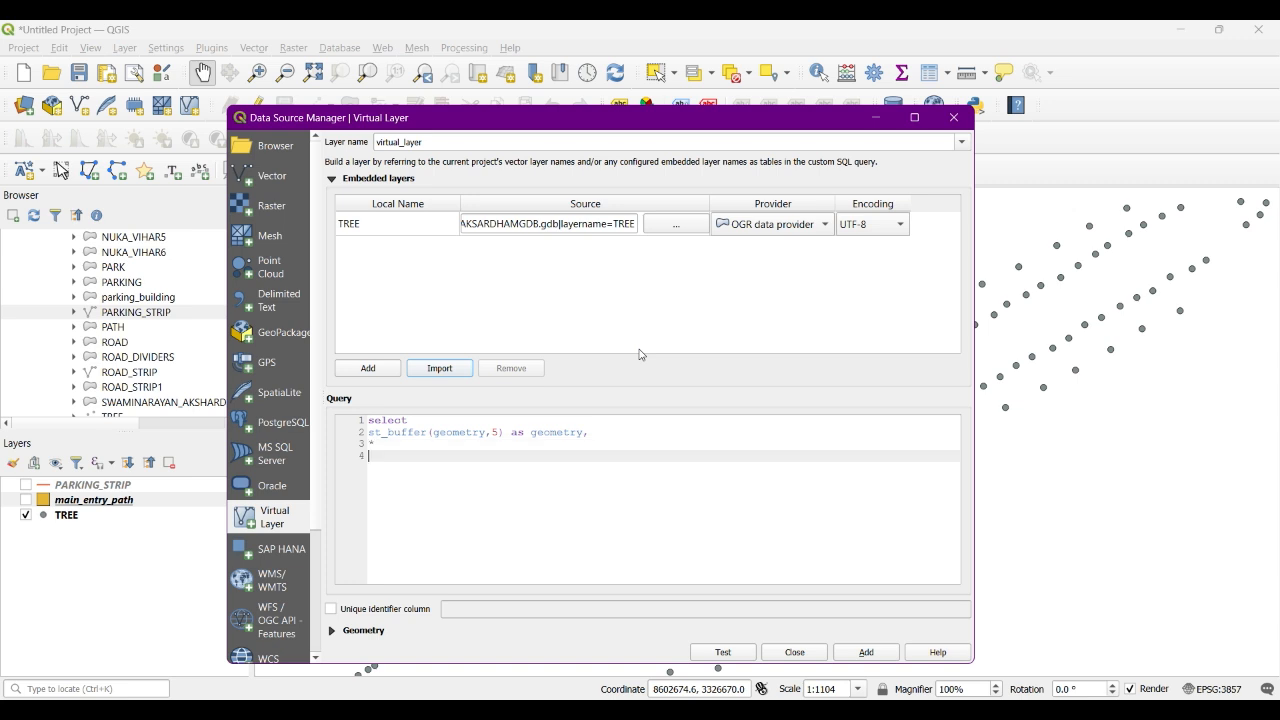
pyautogui.write('from')
pyautogui.press('Return')
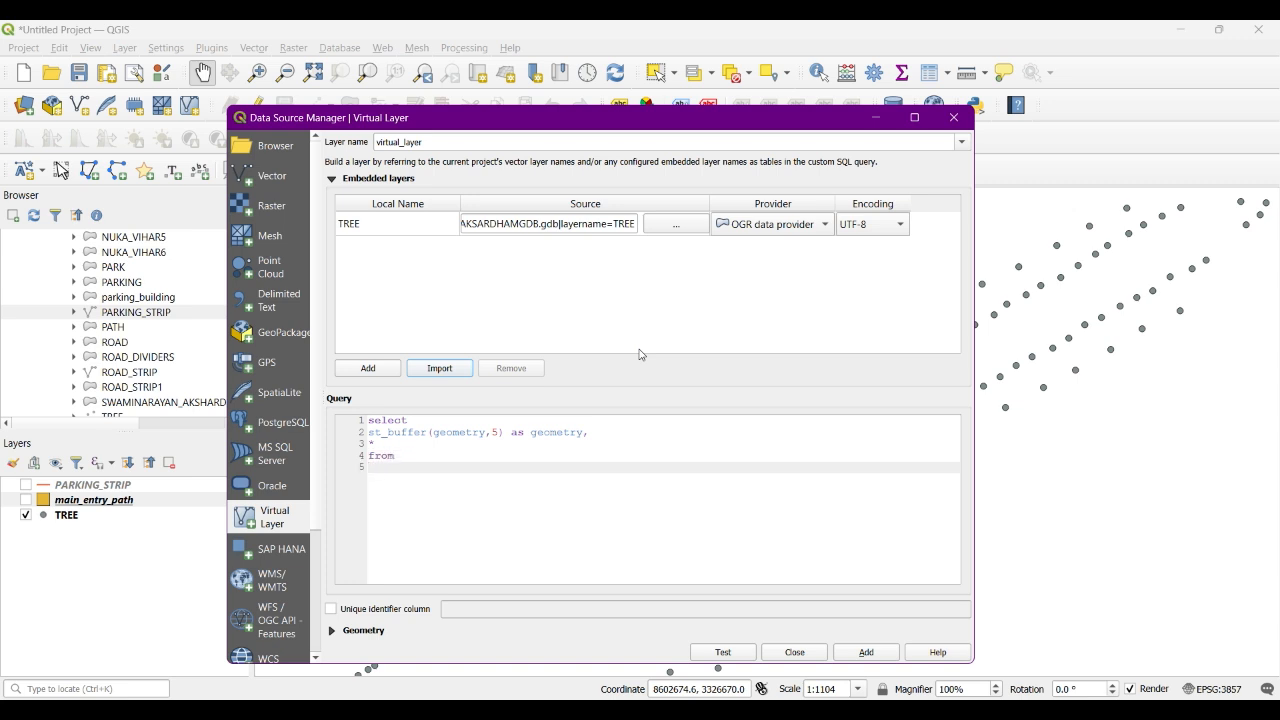
pyautogui.doubleClick(367, 222)
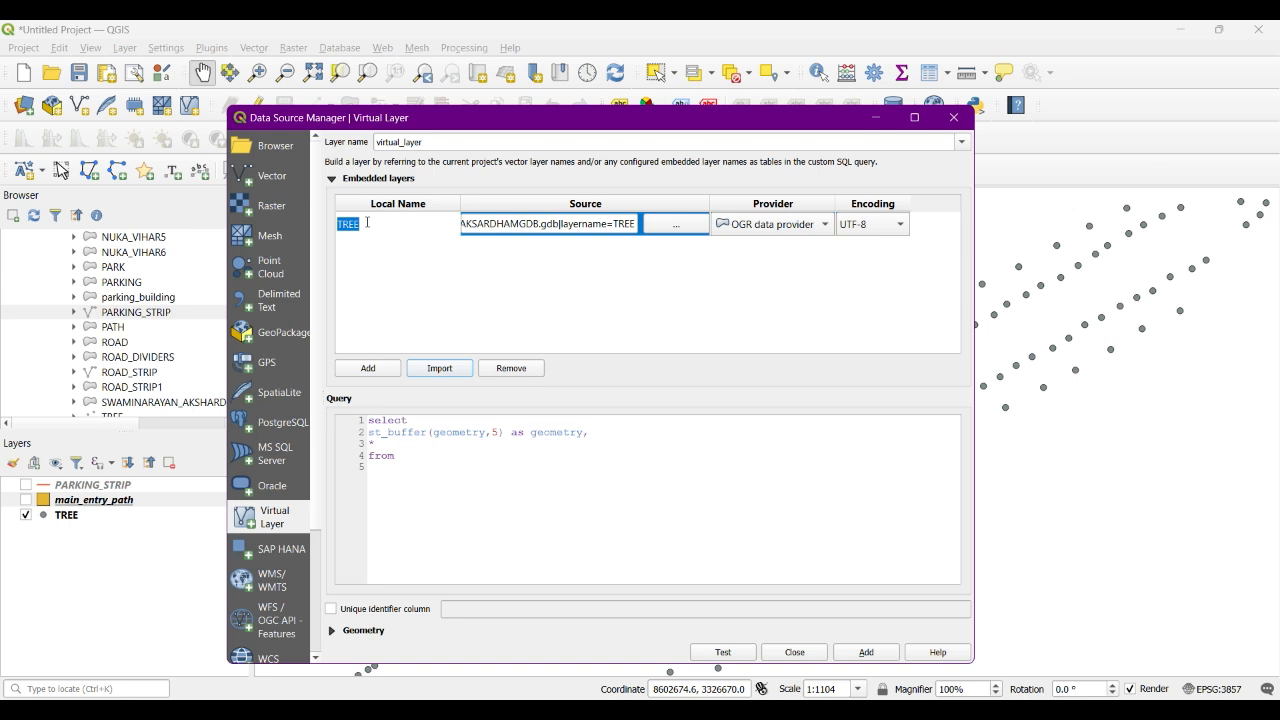
pyautogui.click(384, 474)
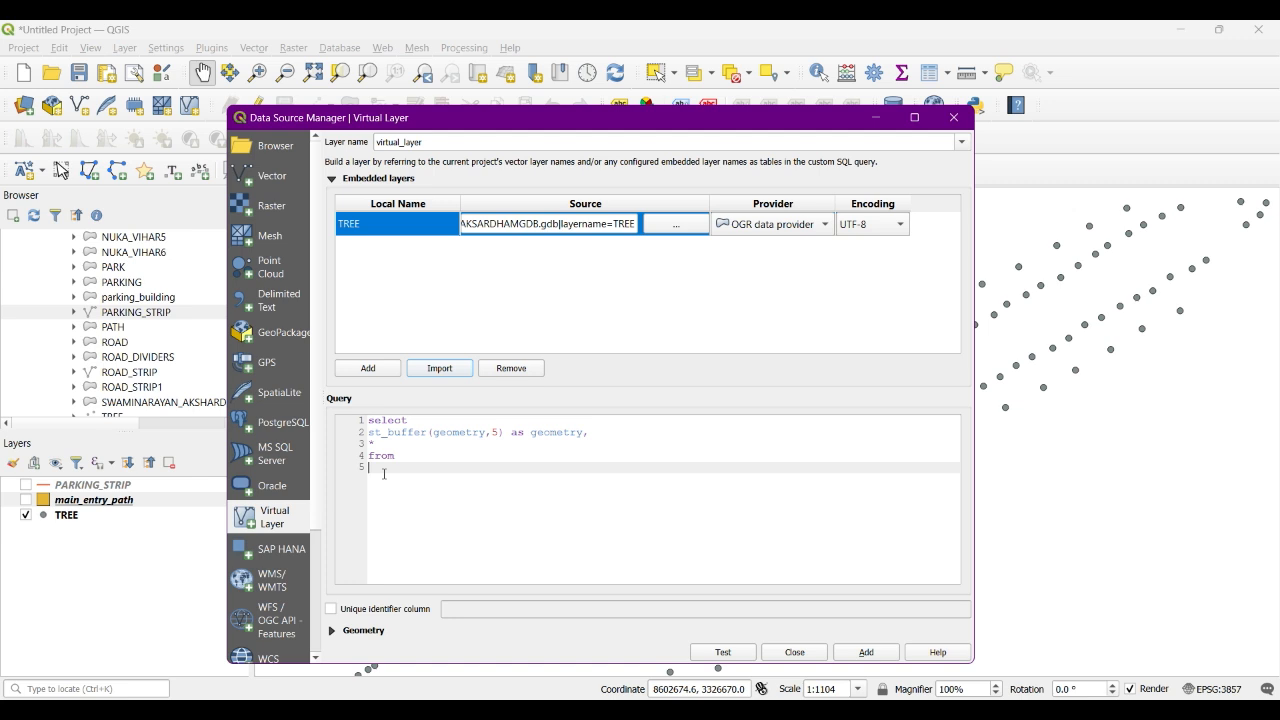
pyautogui.write('TREE;')
pyautogui.click(725, 655)
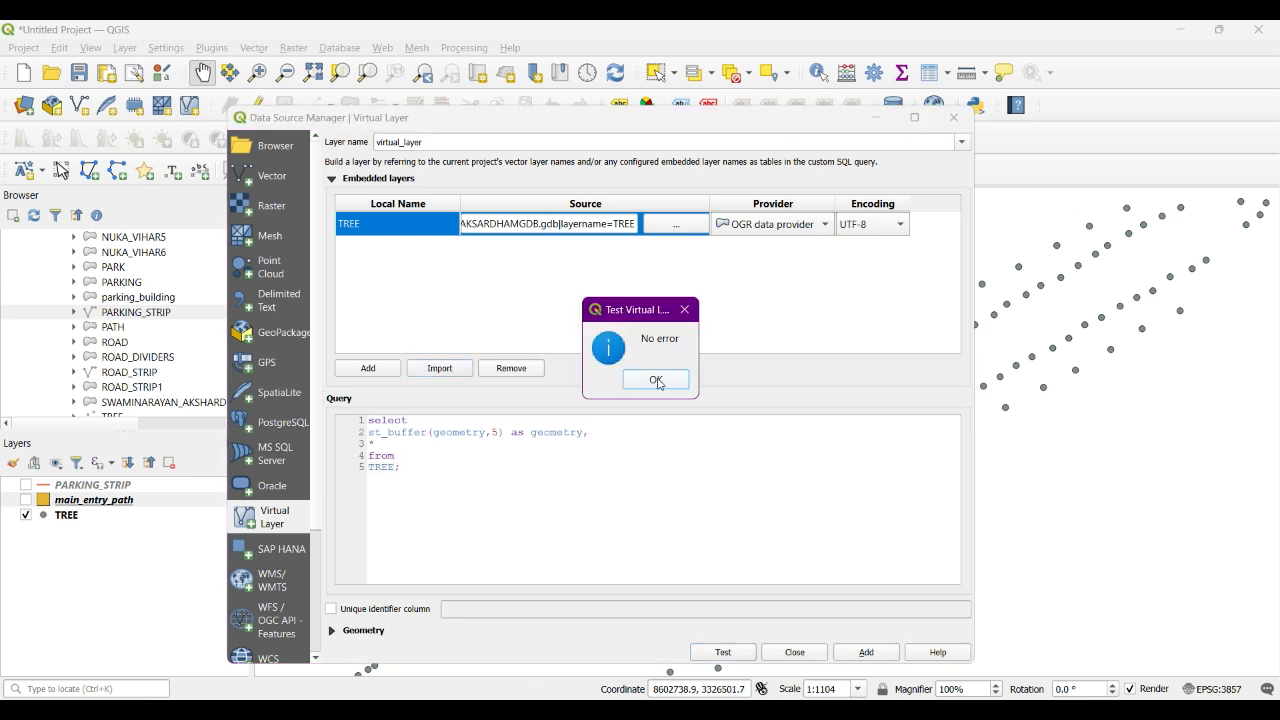
pyautogui.click(656, 381)
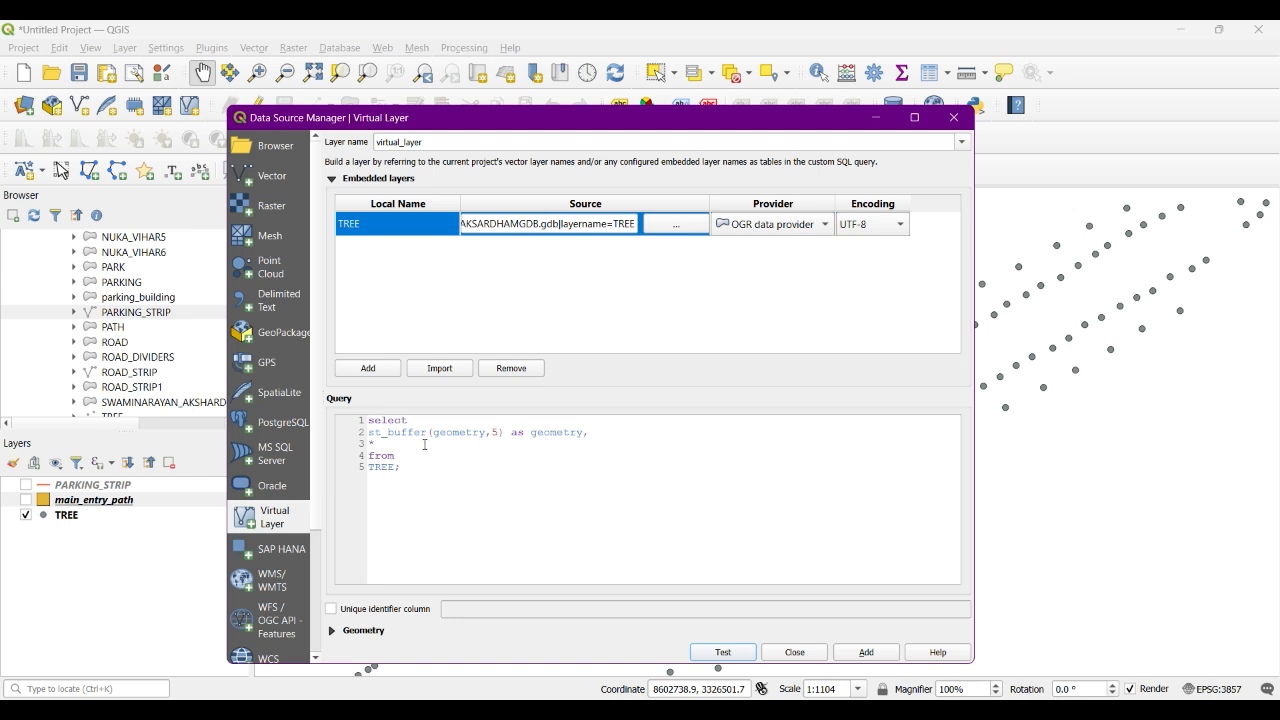
# Step: Remove the * line from the query and test the query without it
pyautogui.moveTo(424, 445)
pyautogui.click(376, 446)
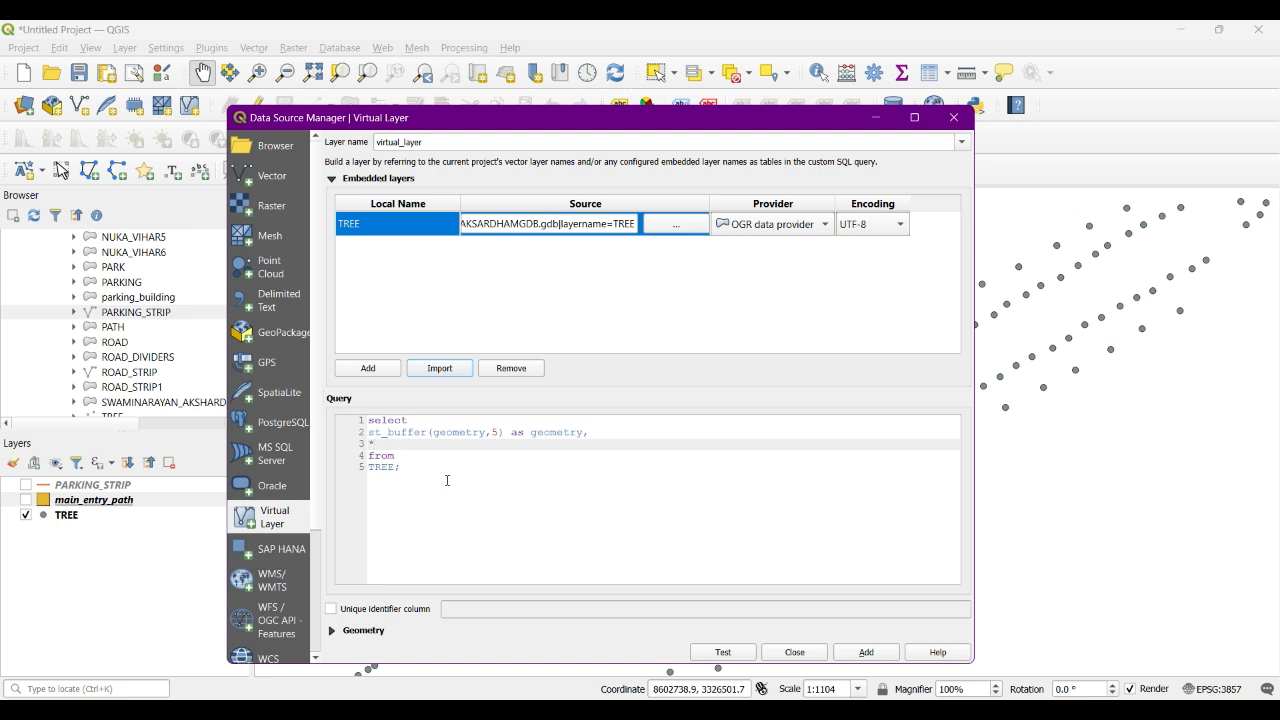
pyautogui.press('BackSpace')
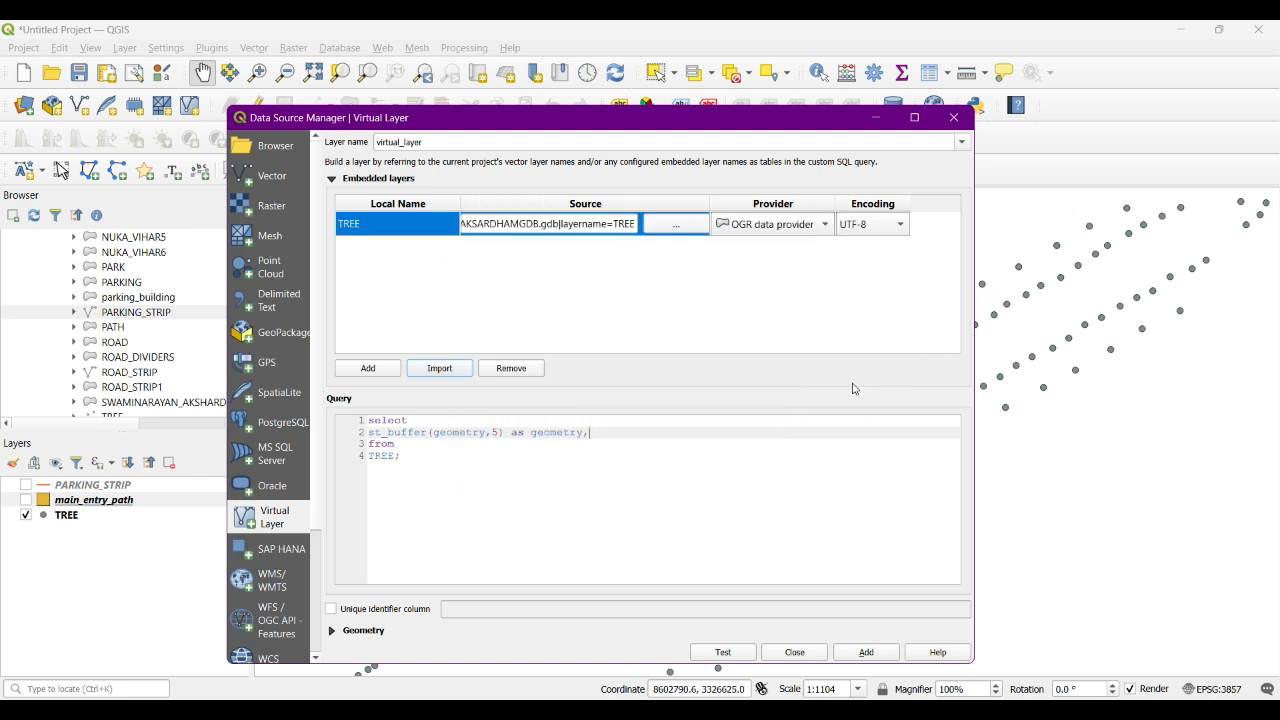
pyautogui.click(723, 652)
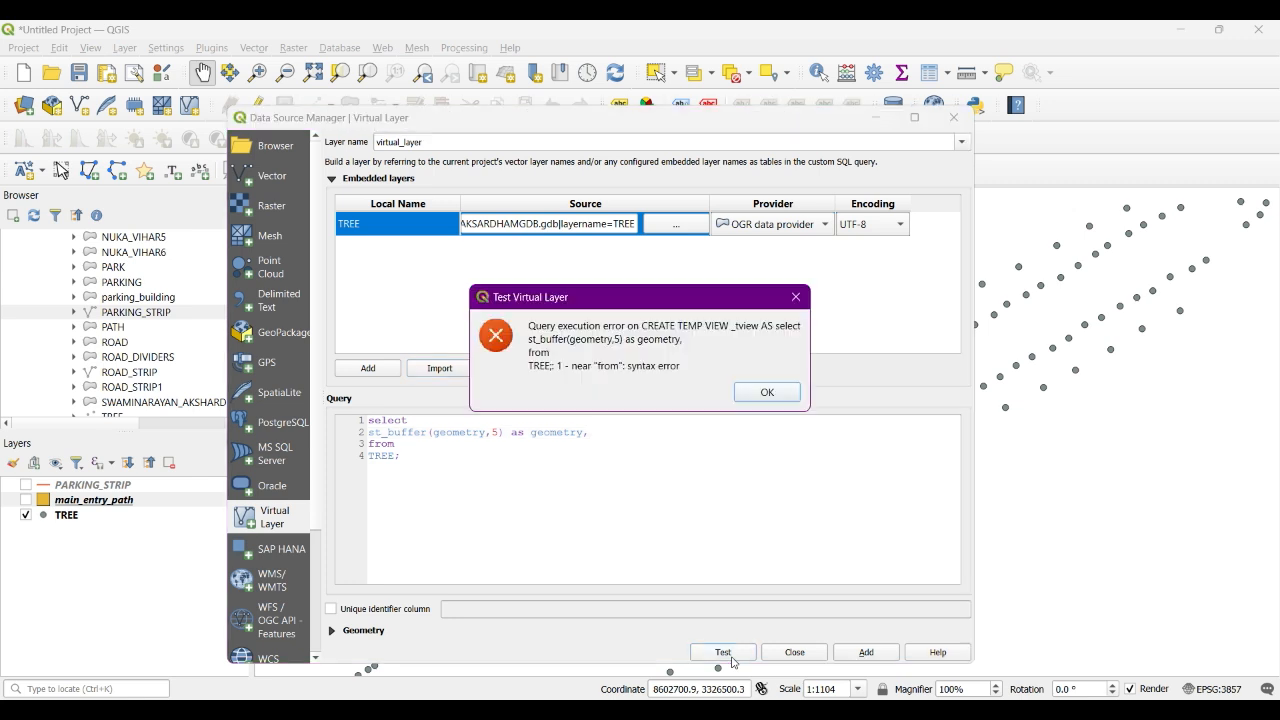
pyautogui.click(764, 393)
# Step: Put the * back on its own line above from and test the query again
pyautogui.click(601, 434)
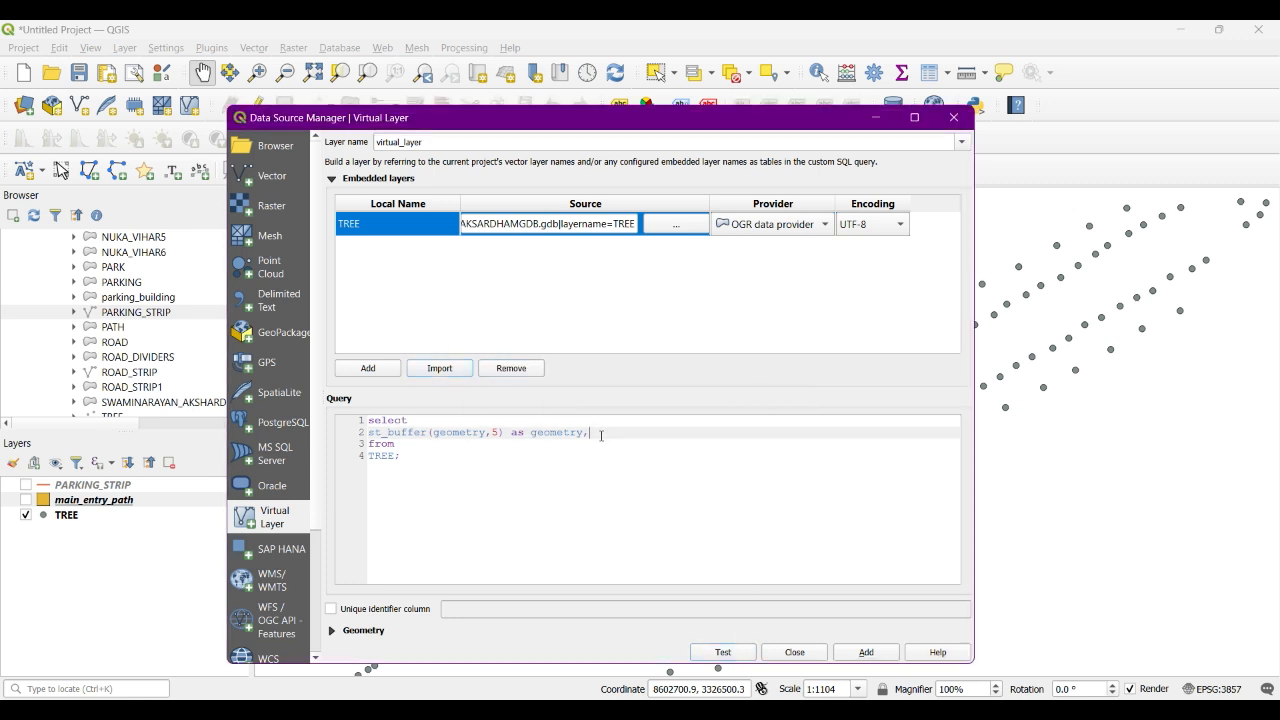
pyautogui.press('Return')
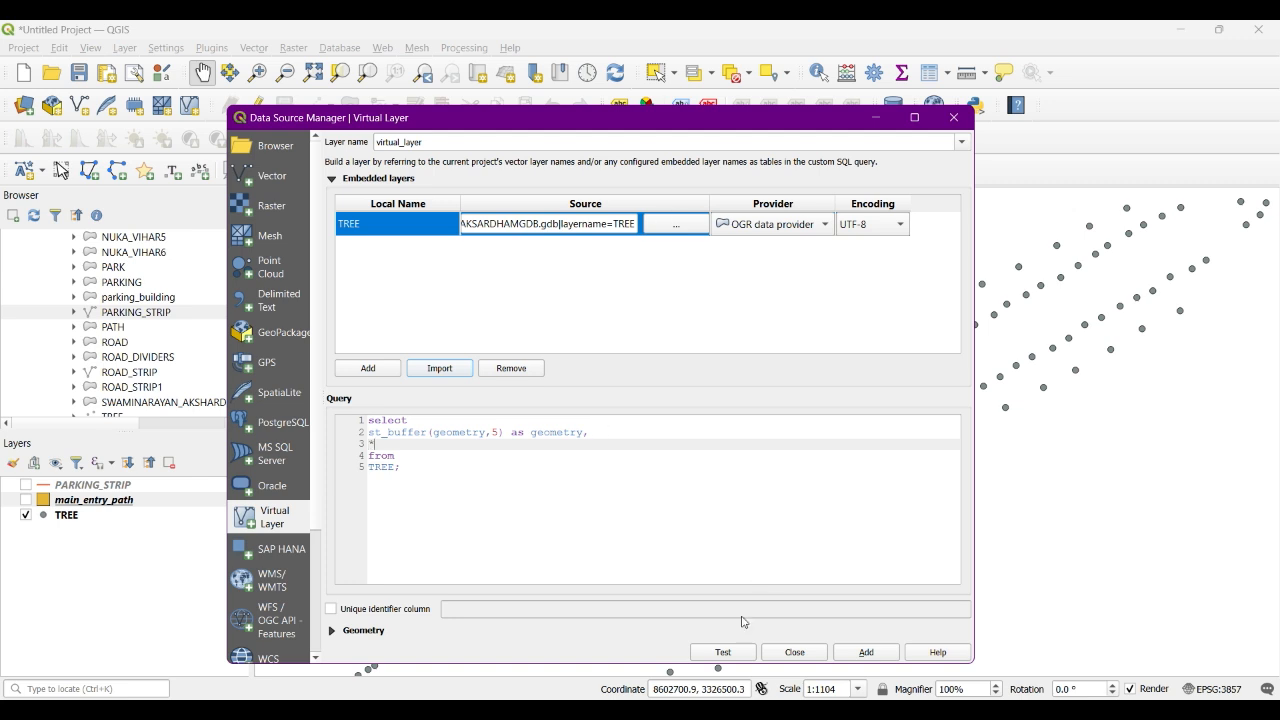
pyautogui.click(726, 656)
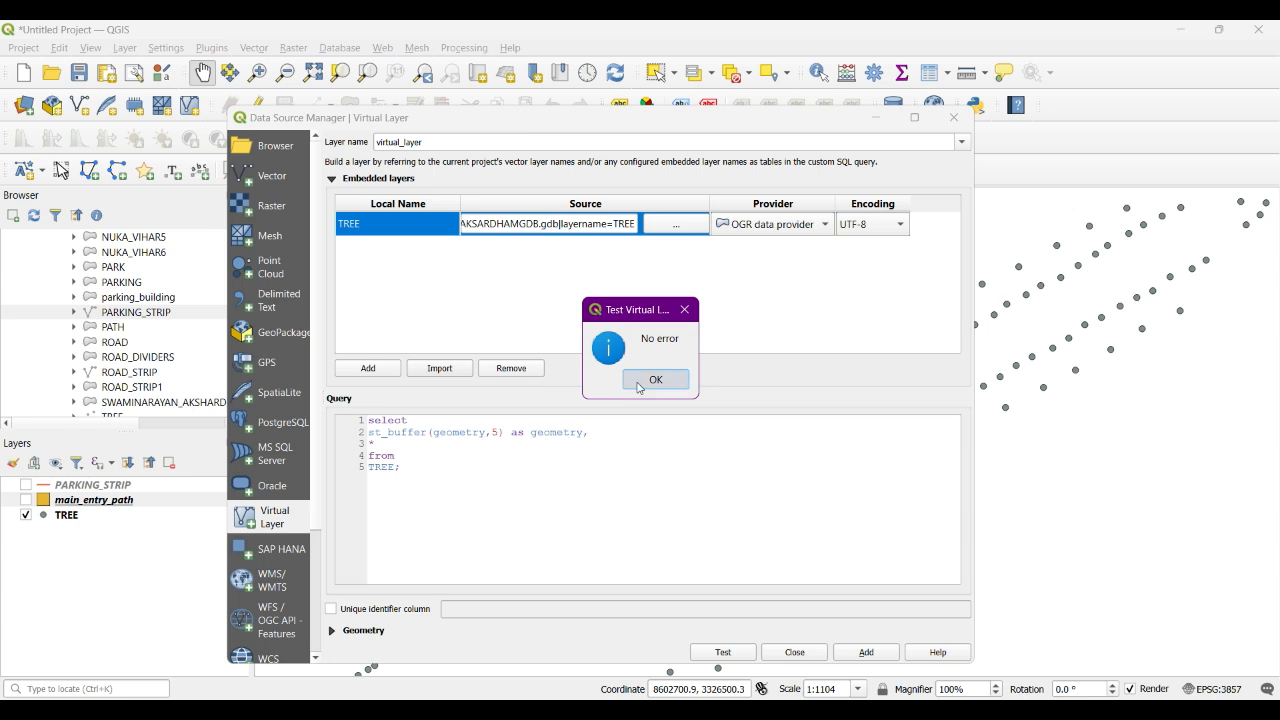
pyautogui.click(642, 385)
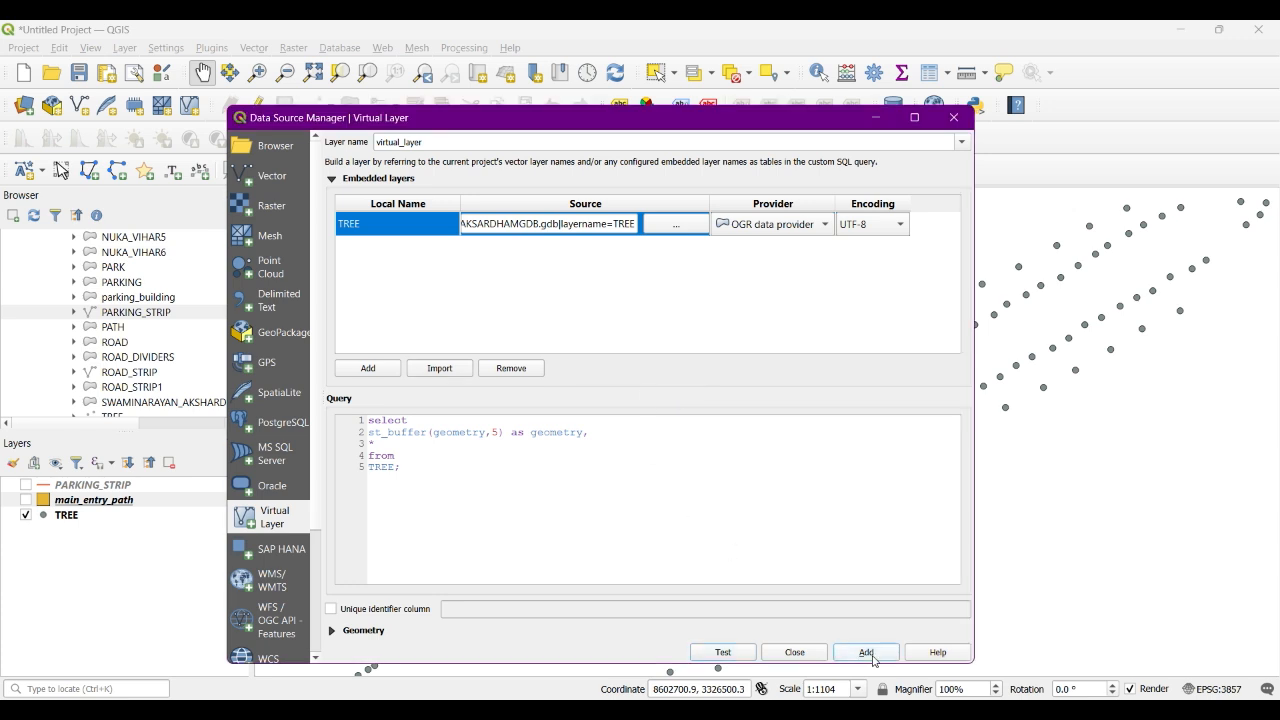
# Step: Add the tree buffer query to the map as a virtual layer and minimise the data source dialog to view the buffers
pyautogui.click(866, 653)
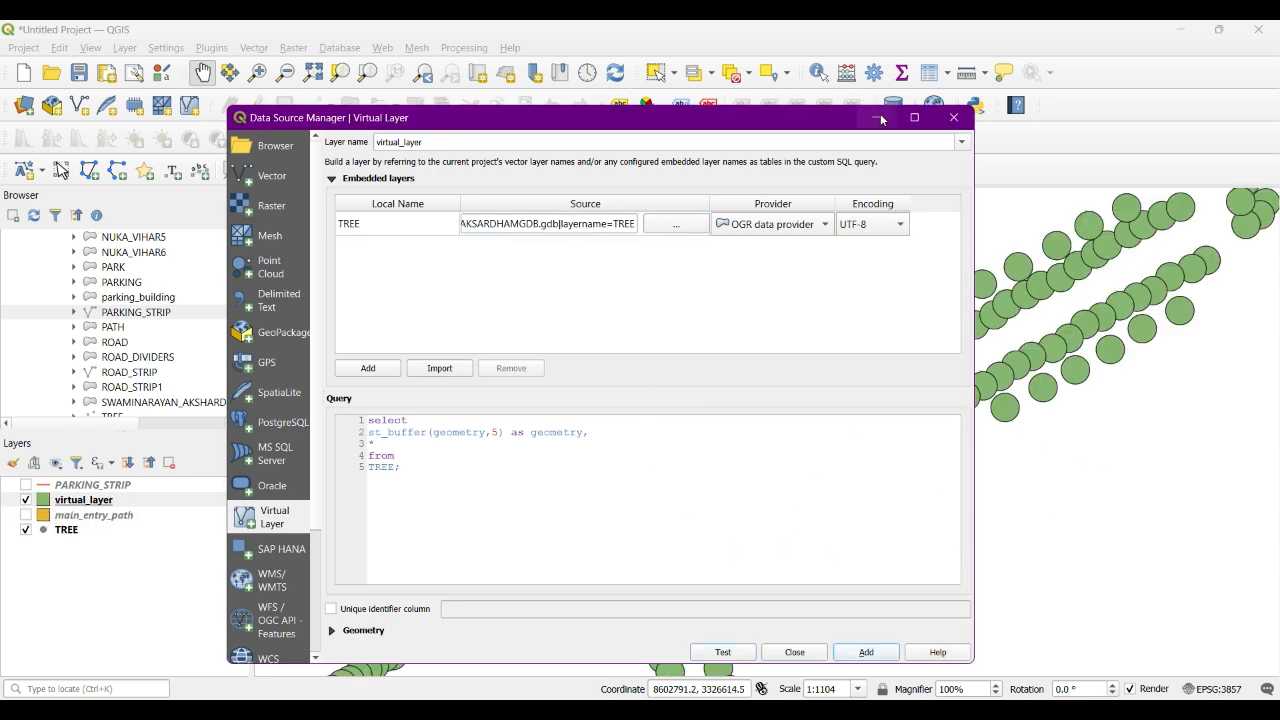
pyautogui.moveTo(446, 534); pyautogui.dragTo(440, 380)
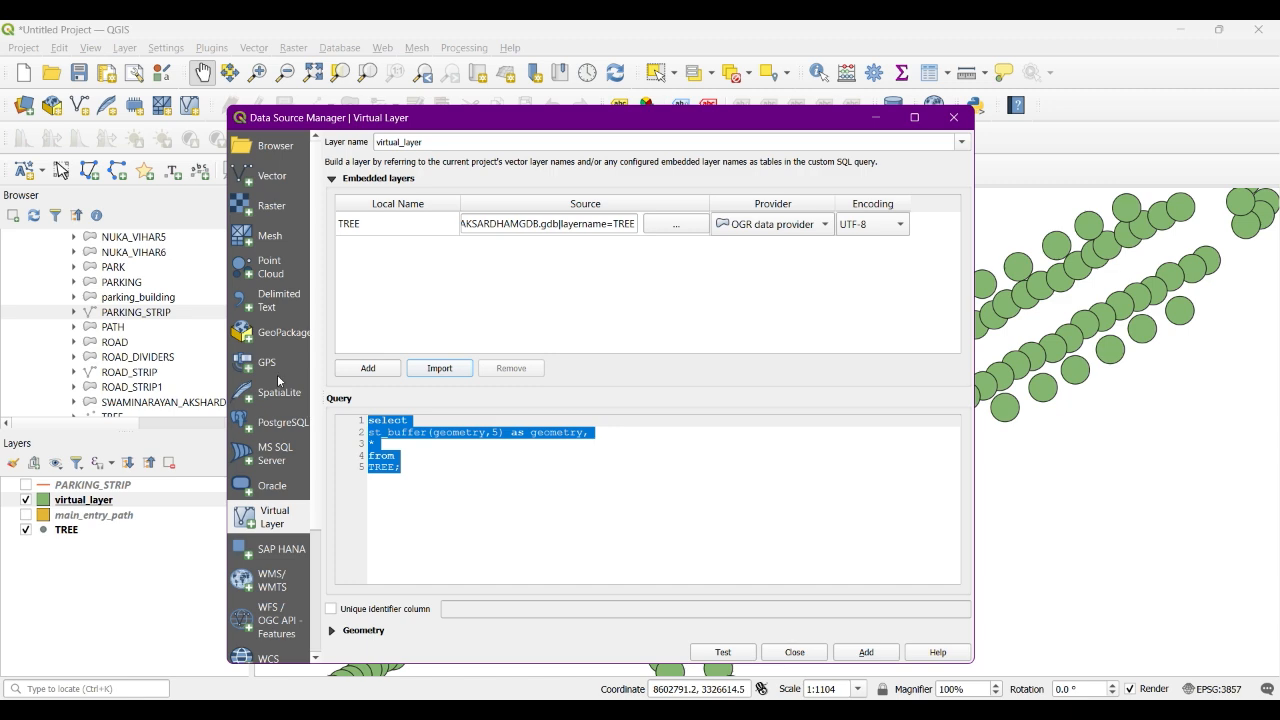
pyautogui.click(729, 477)
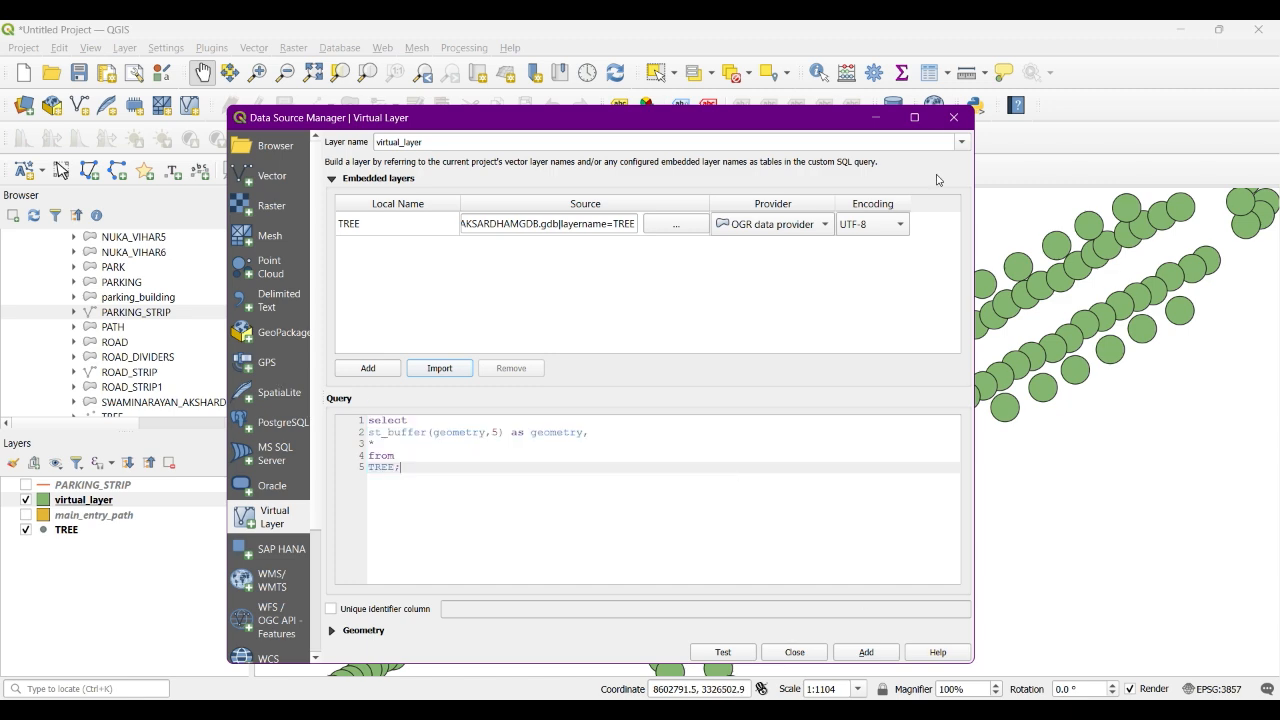
pyautogui.click(875, 118)
pyautogui.scroll(-2, 657, 354)
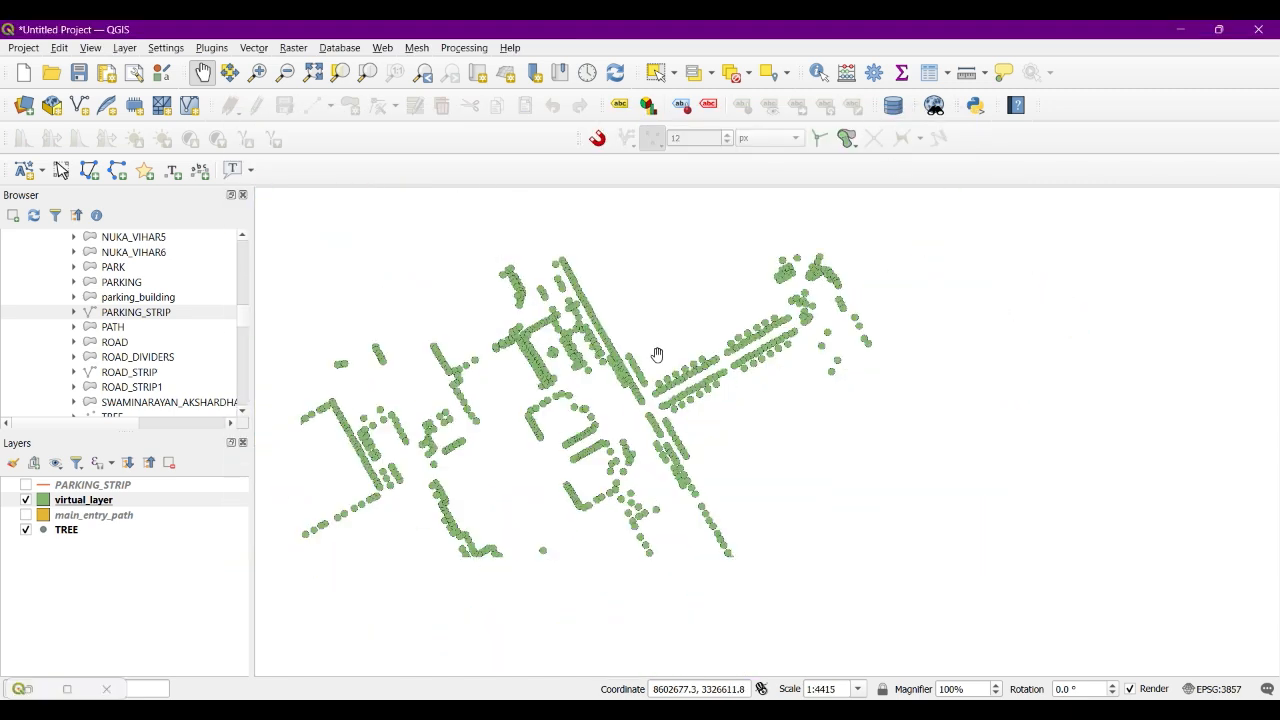
pyautogui.scroll(1, 638, 366)
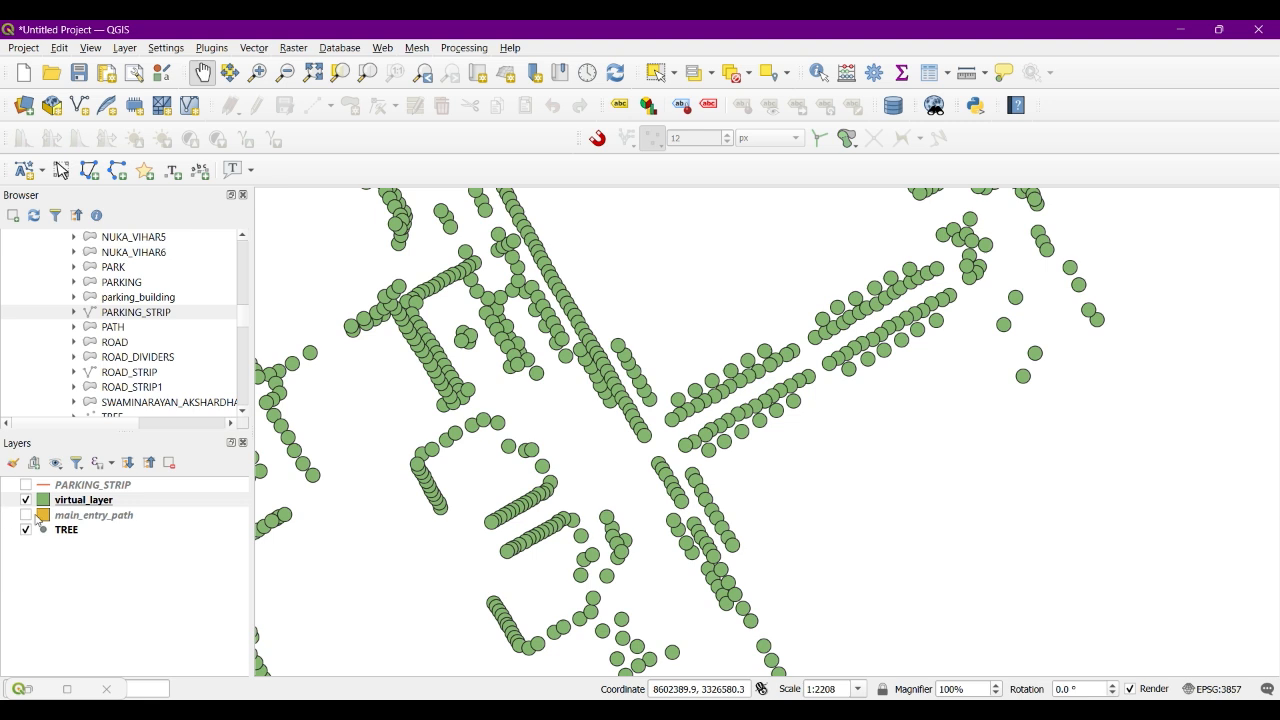
# Step: Style virtual_layer with the outline blue preset and reduce its simple line stroke width to 0.36 mm
pyautogui.click(45, 505)
pyautogui.doubleClick(45, 505)
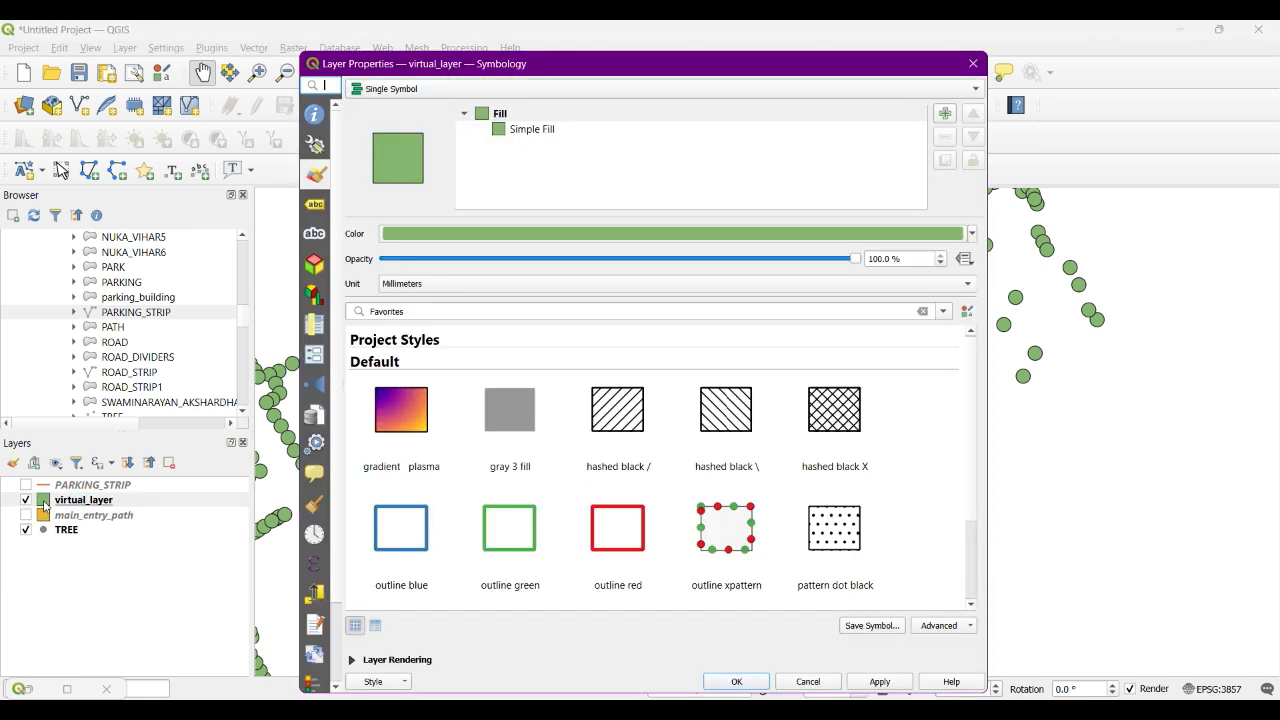
pyautogui.click(394, 541)
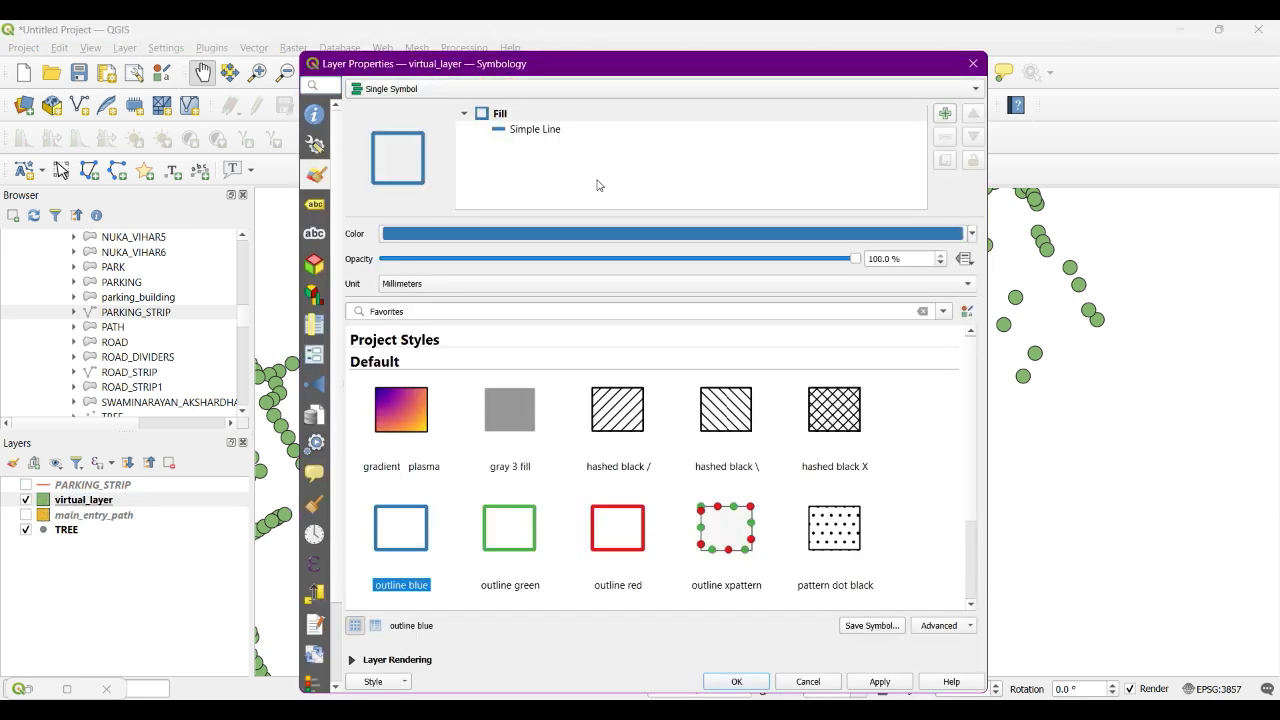
pyautogui.click(505, 128)
pyautogui.click(840, 296)
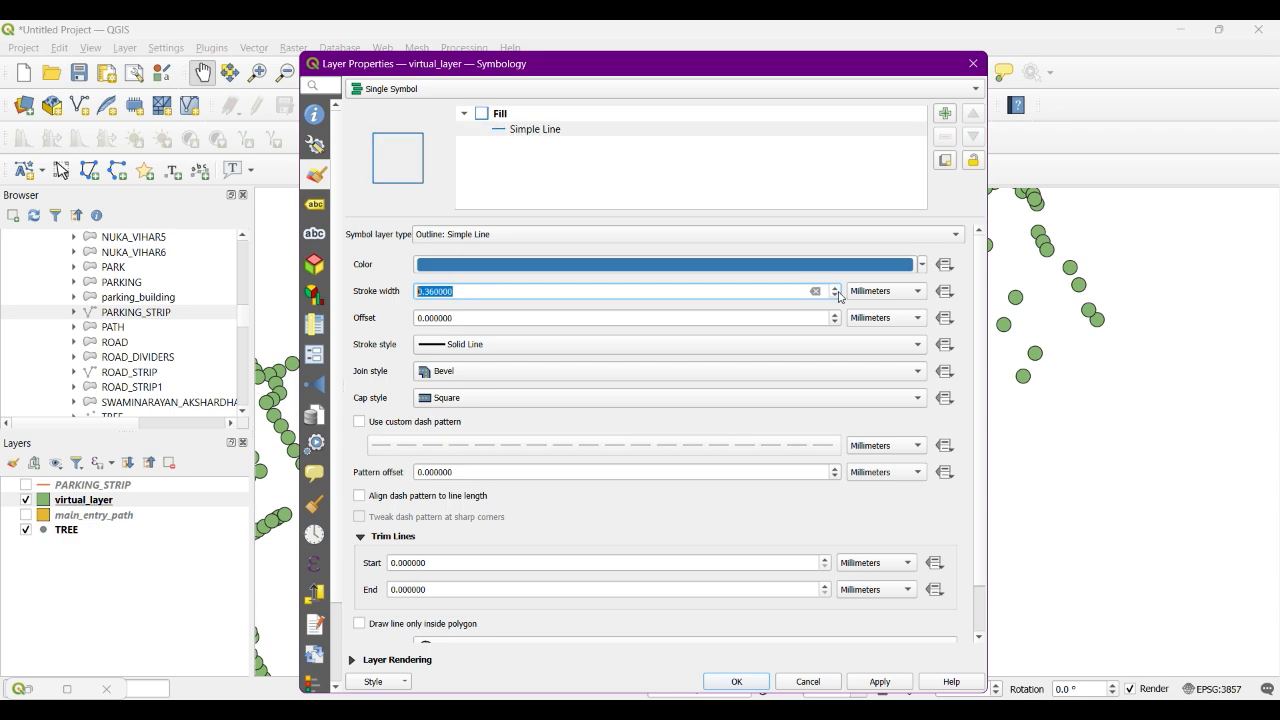
pyautogui.click(712, 686)
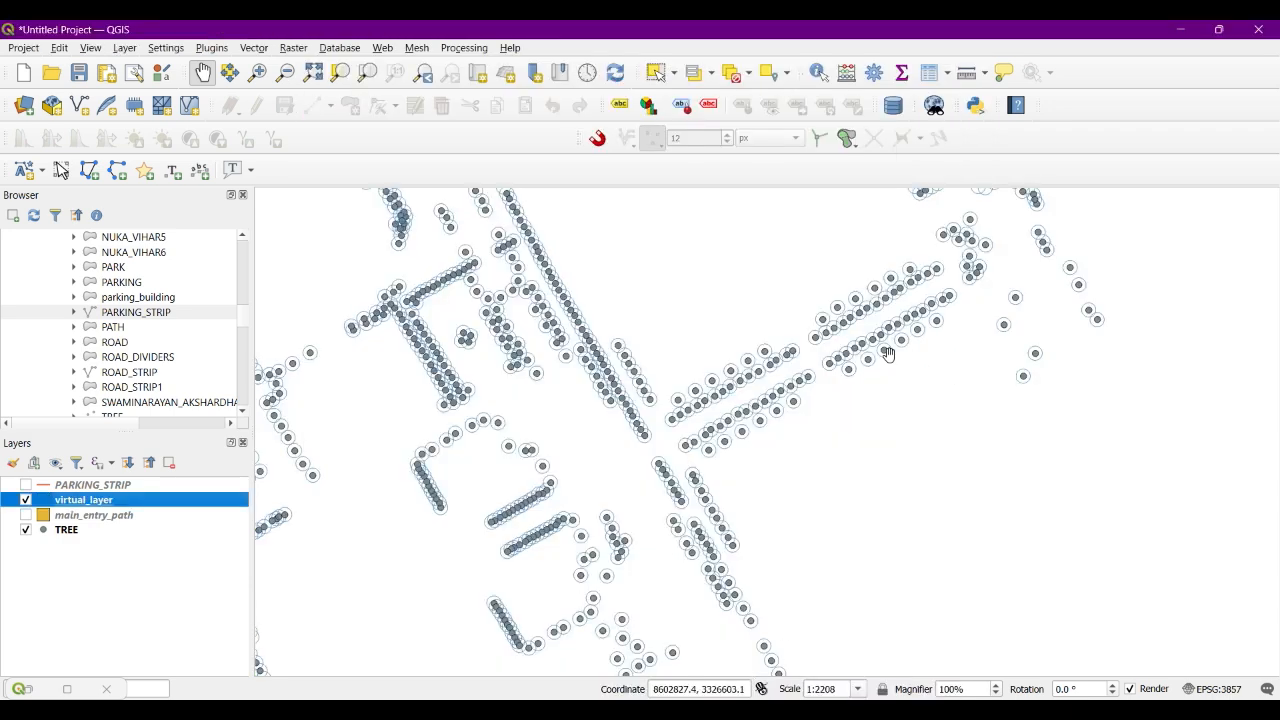
# Step: Examine the outlined buffers around the tree points, both close up and across the whole site
pyautogui.scroll(3, 826, 374)
pyautogui.moveTo(826, 374); pyautogui.dragTo(634, 406)
pyautogui.scroll(2, 590, 344)
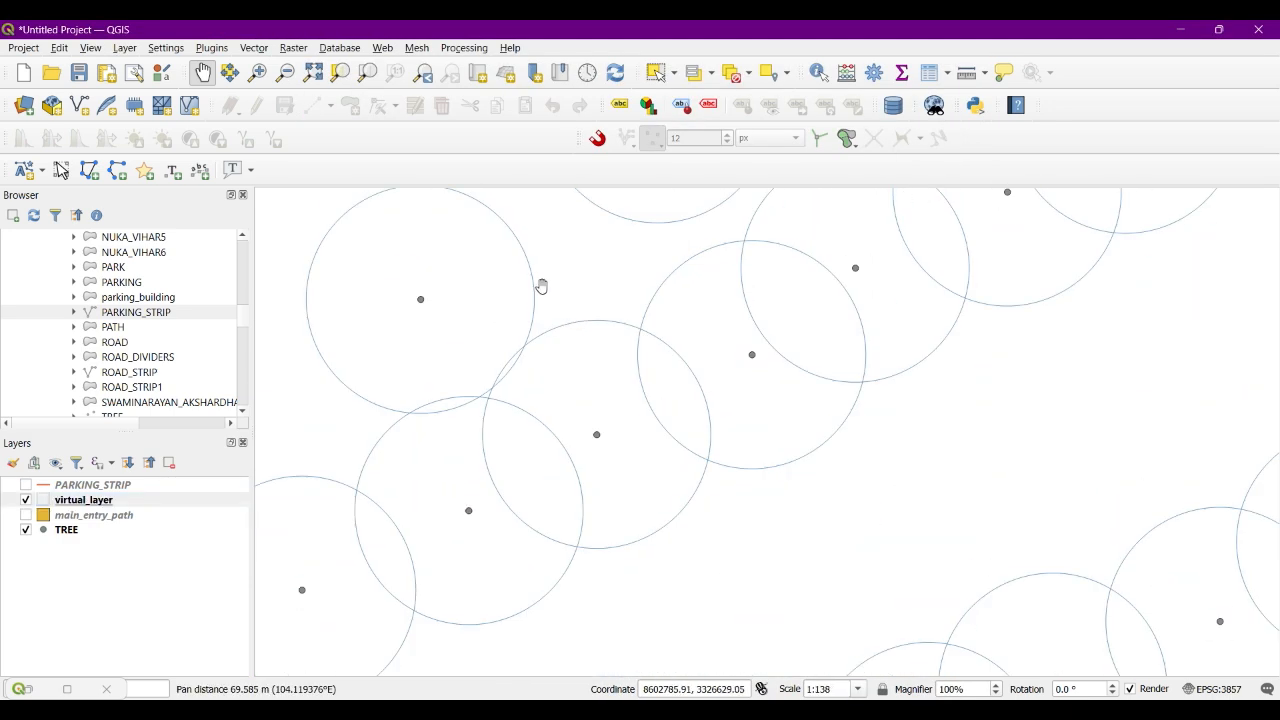
pyautogui.moveTo(477, 300); pyautogui.dragTo(535, 424)
pyautogui.scroll(-1, 515, 367)
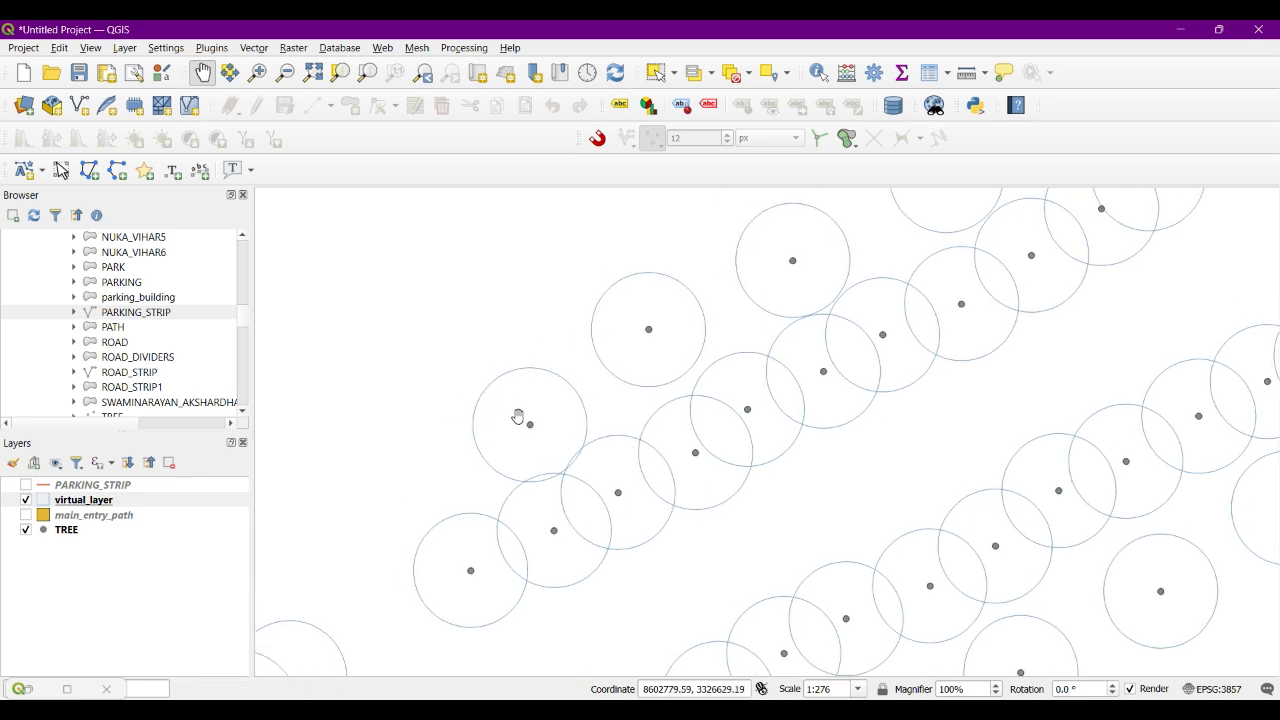
pyautogui.scroll(-5, 540, 428)
pyautogui.moveTo(359, 558); pyautogui.dragTo(613, 508)
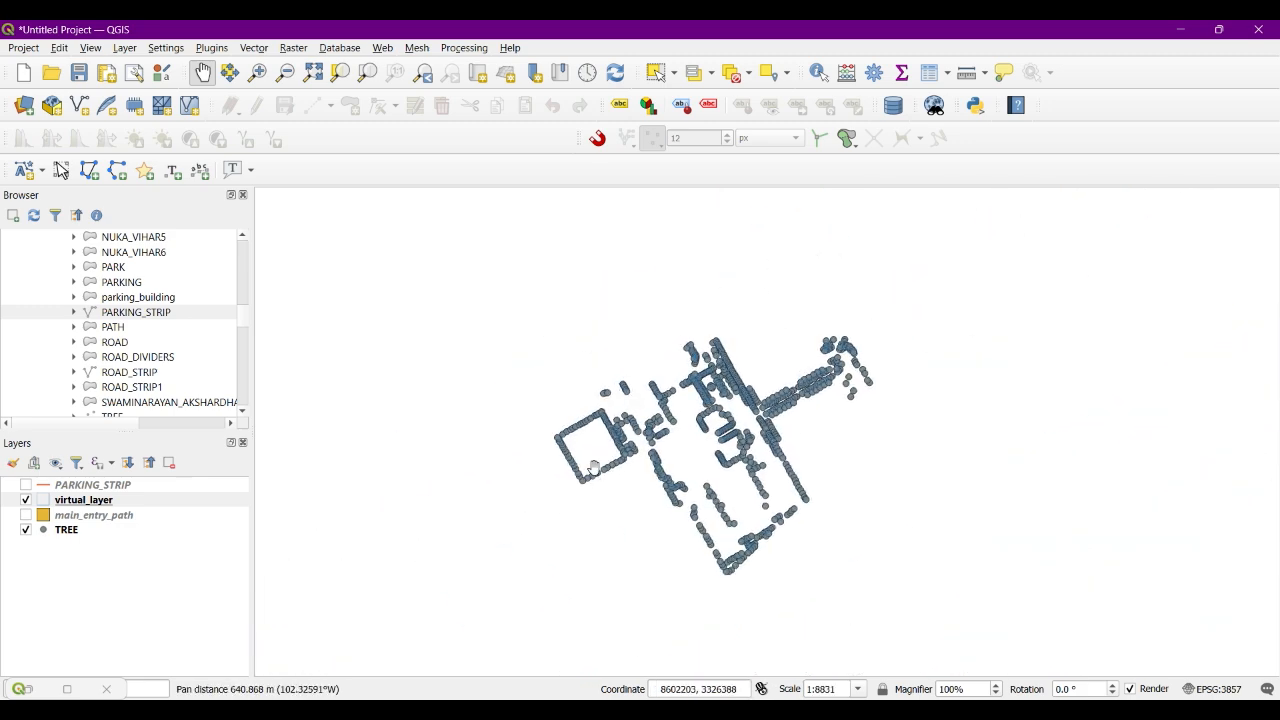
pyautogui.scroll(5, 595, 471)
pyautogui.moveTo(897, 573); pyautogui.dragTo(560, 451)
pyautogui.scroll(-2, 538, 326)
pyautogui.moveTo(600, 335); pyautogui.dragTo(584, 443)
pyautogui.moveTo(800, 324); pyautogui.dragTo(739, 452)
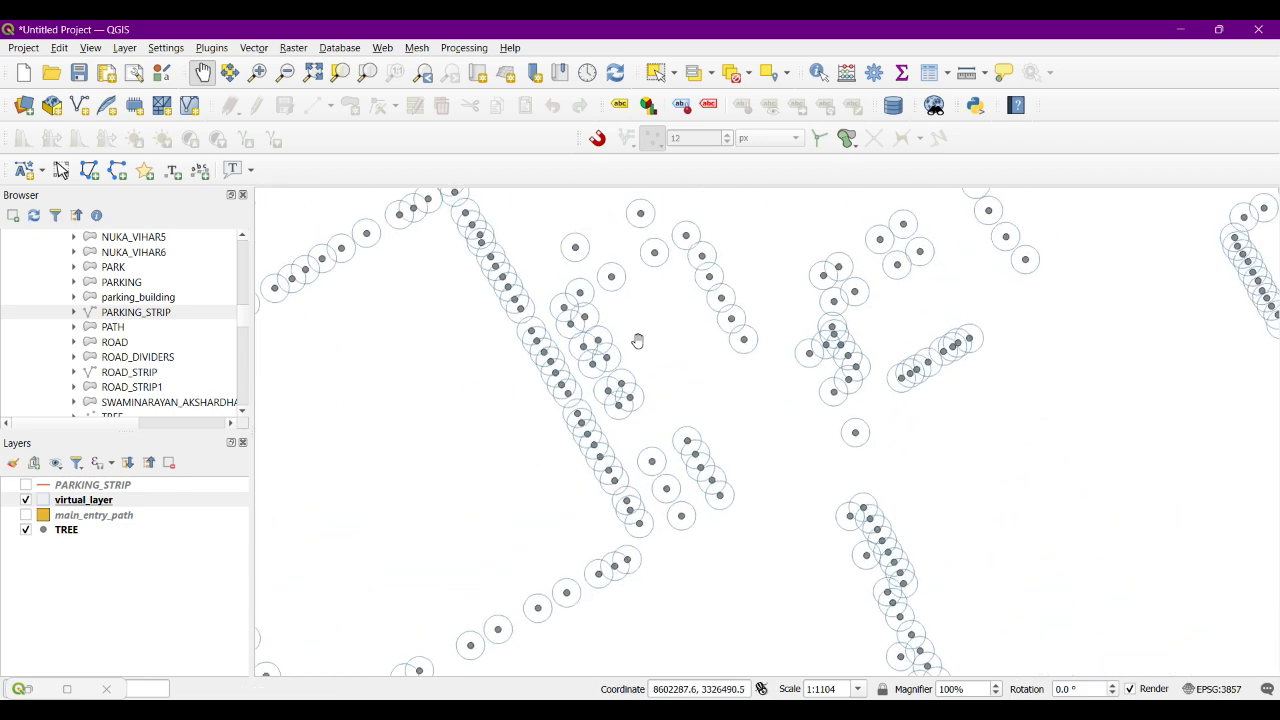
pyautogui.scroll(1, 637, 341)
pyautogui.moveTo(568, 367); pyautogui.dragTo(620, 476)
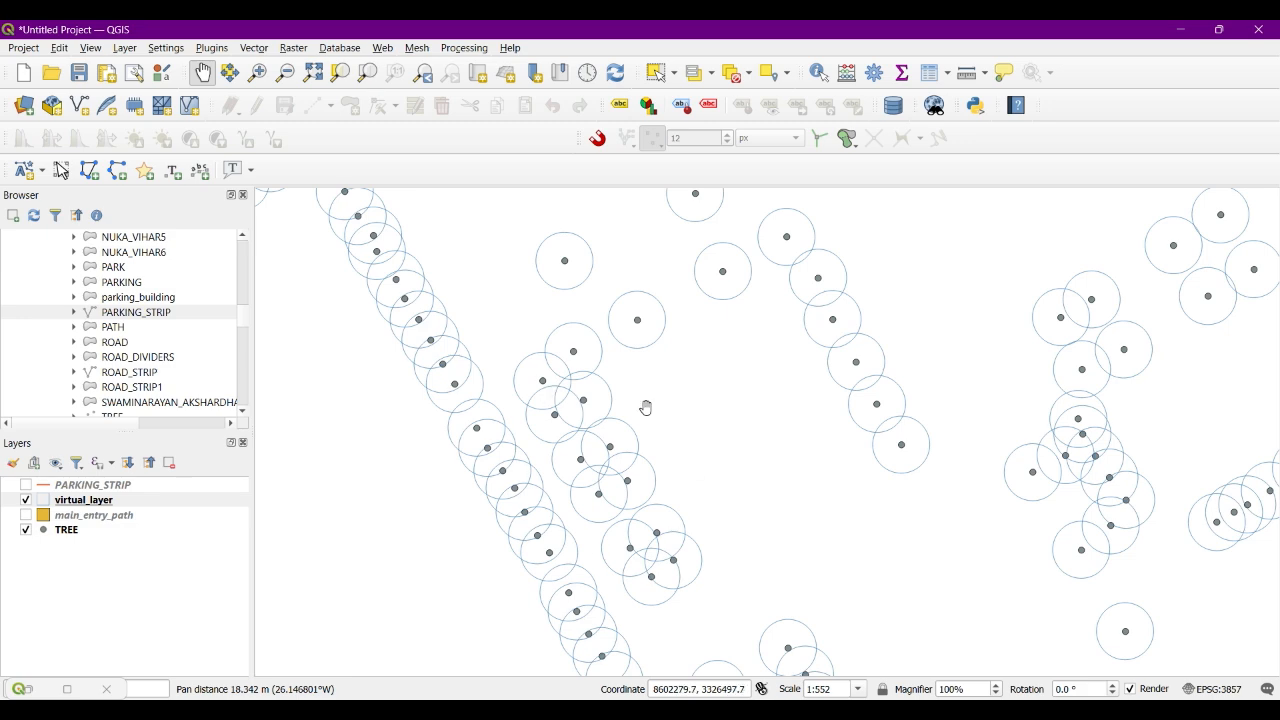
pyautogui.scroll(-2, 538, 417)
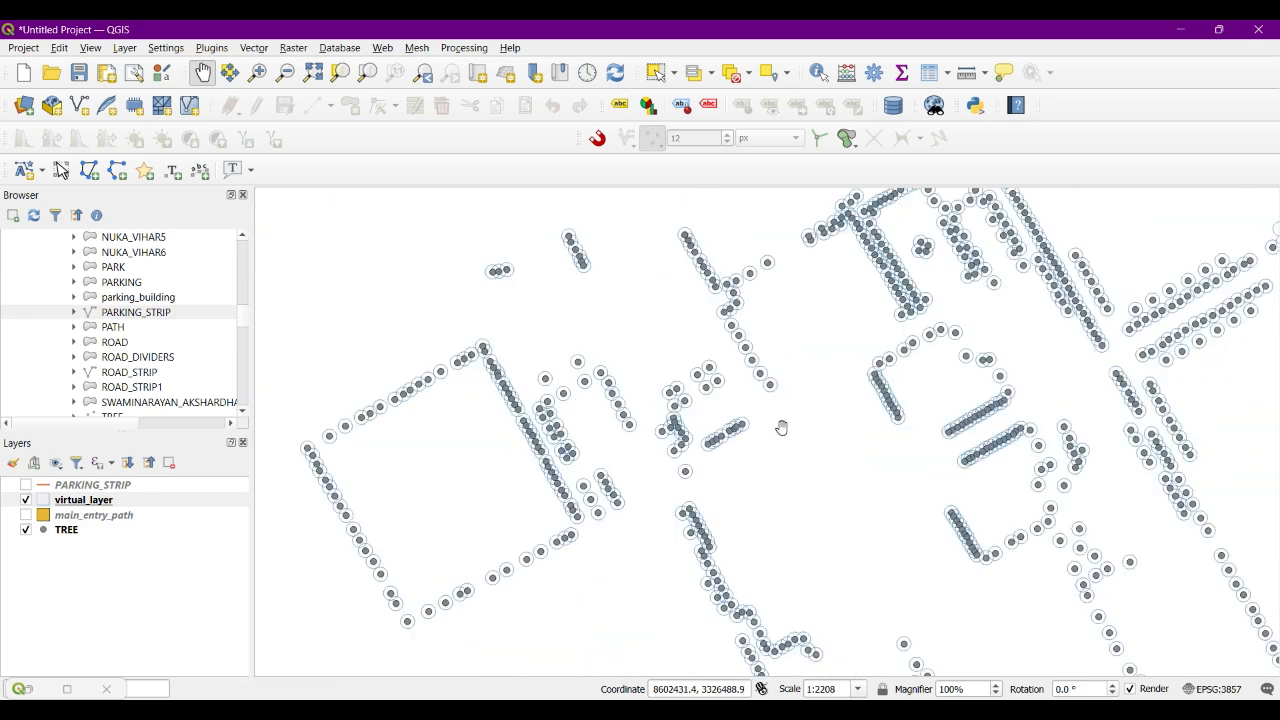
pyautogui.moveTo(782, 428); pyautogui.dragTo(496, 522)
pyautogui.scroll(2, 544, 469)
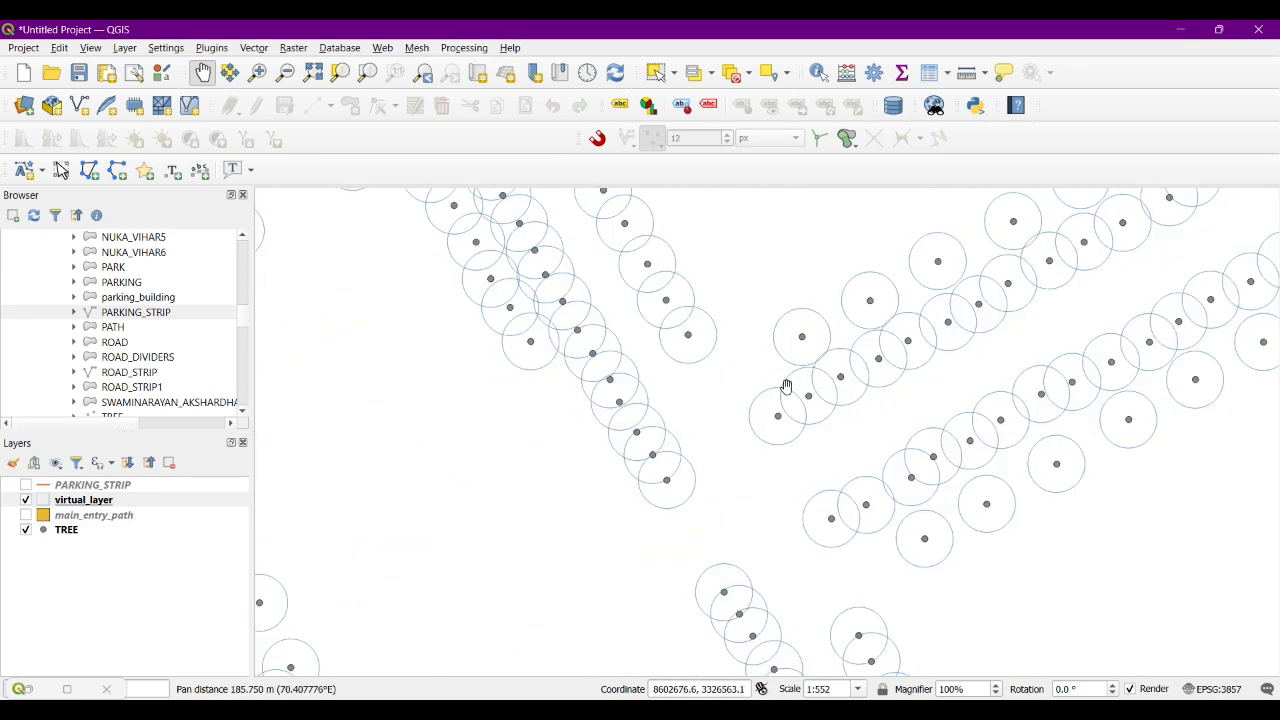
pyautogui.moveTo(781, 397); pyautogui.dragTo(651, 529)
pyautogui.moveTo(1037, 363); pyautogui.dragTo(546, 550)
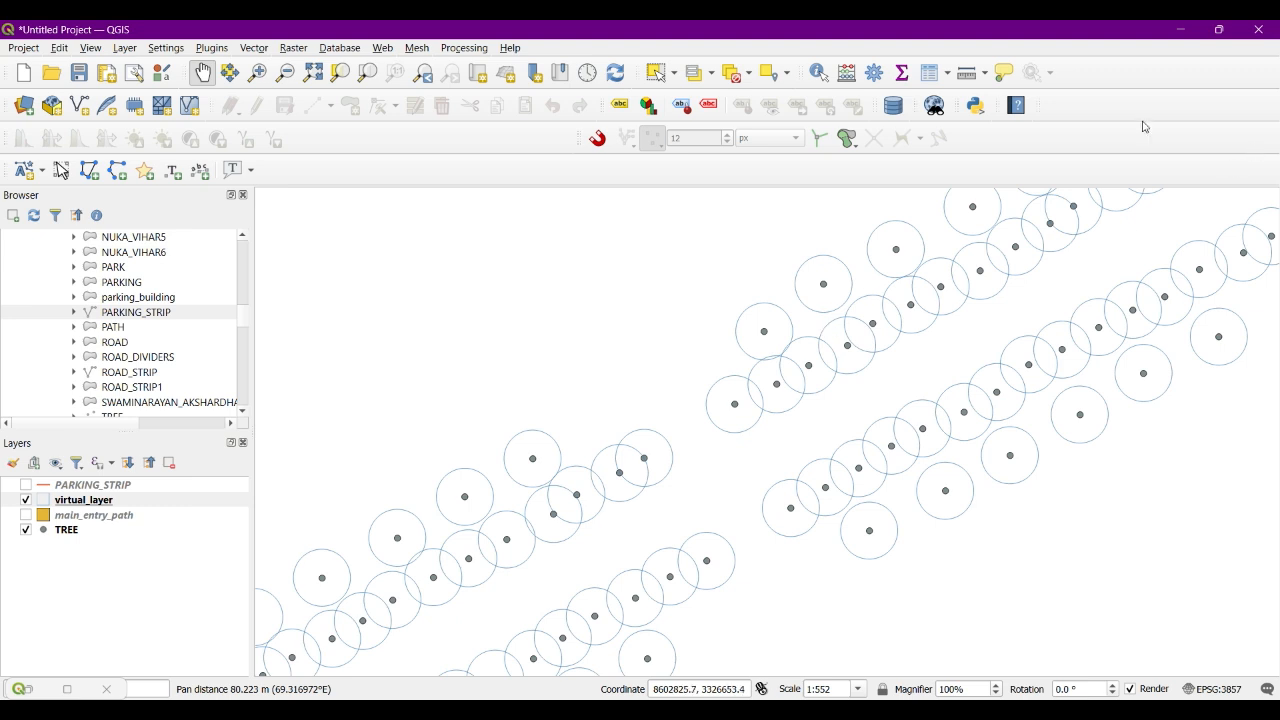
pyautogui.moveTo(1003, 317); pyautogui.dragTo(969, 349)
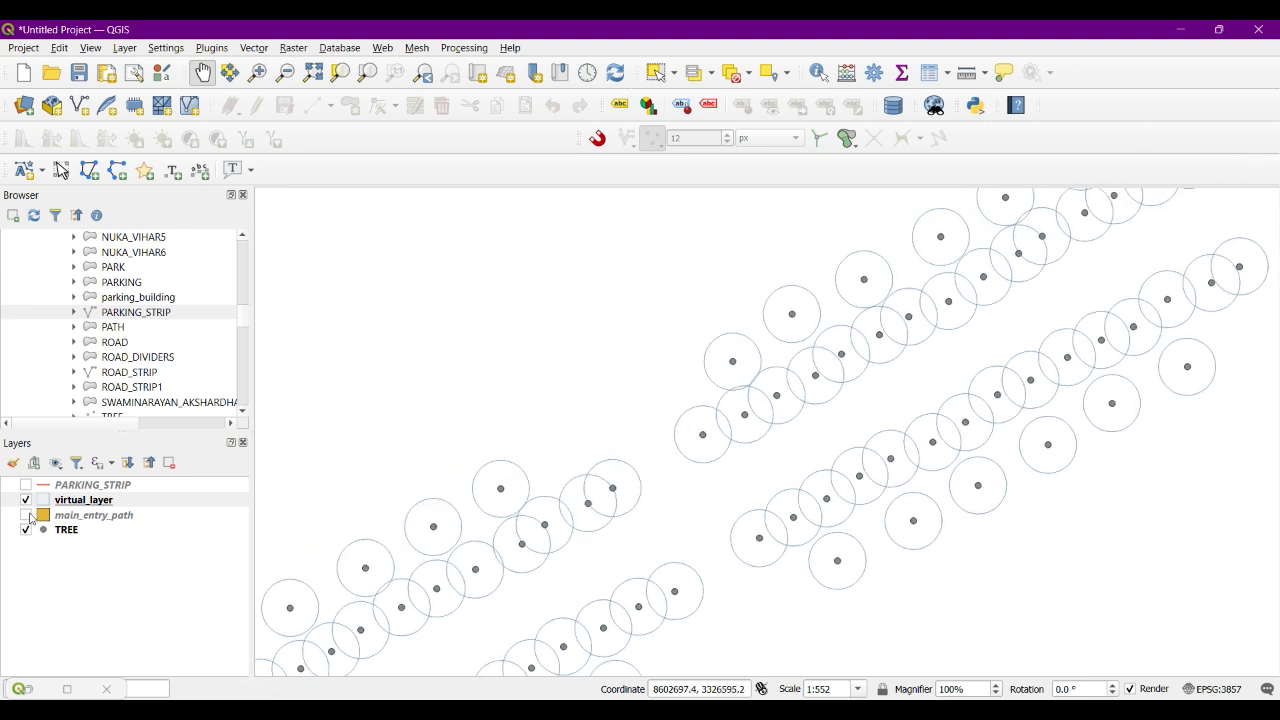
# Step: Hide the TREE and virtual_layer layers and show the PARKING_STRIP lines in the map
pyautogui.click(27, 530)
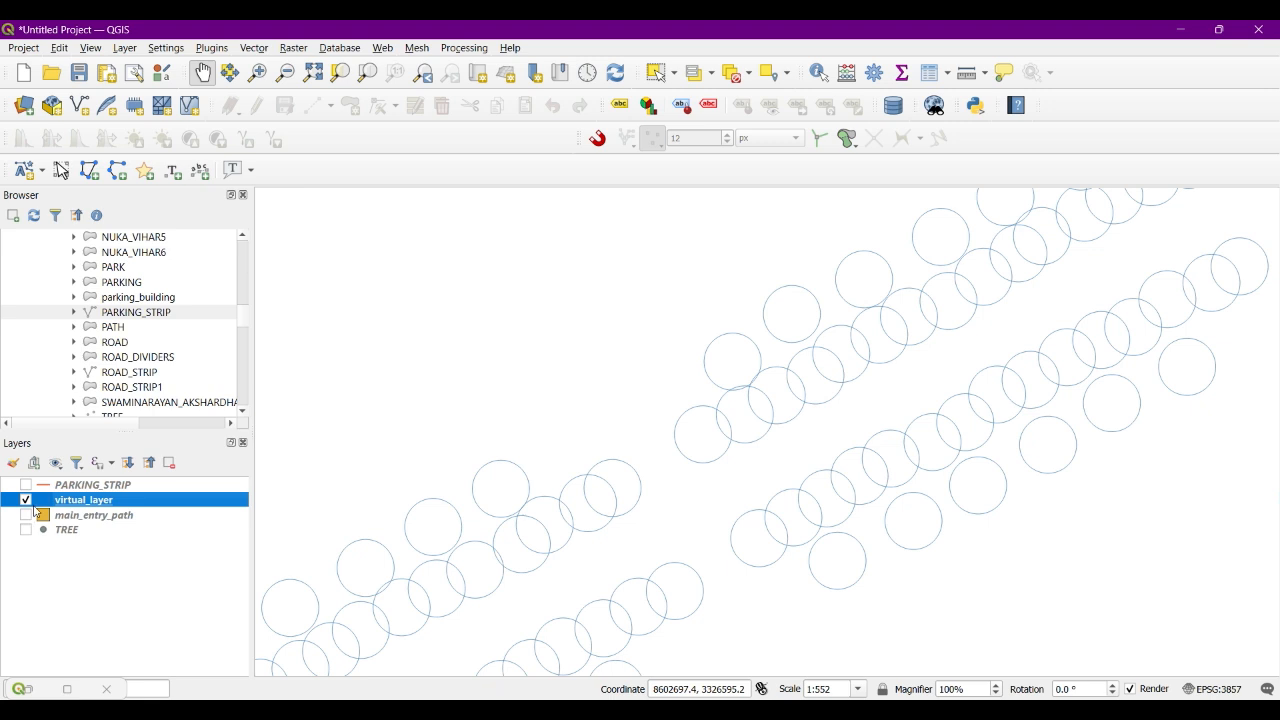
pyautogui.click(25, 500)
pyautogui.click(25, 484)
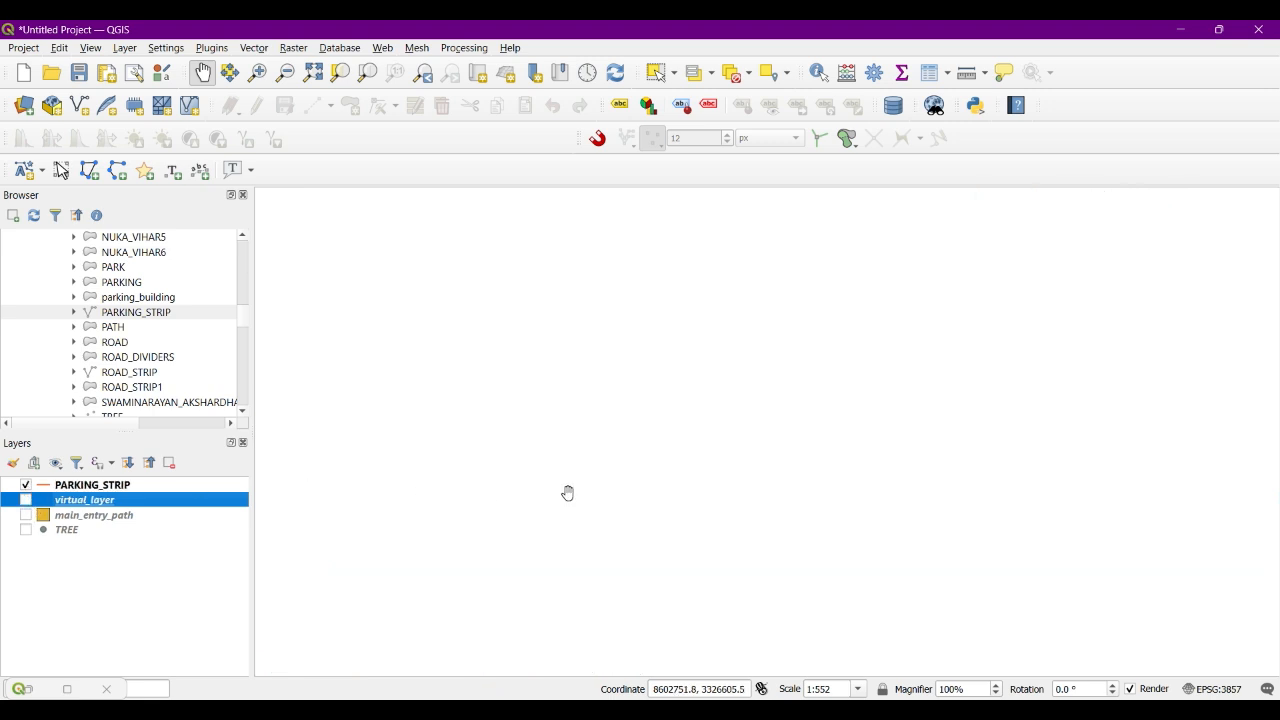
pyautogui.scroll(-2, 570, 488)
pyautogui.moveTo(589, 471)
pyautogui.mouseDown()
pyautogui.moveTo(637, 497)
pyautogui.moveTo(674, 491)
pyautogui.moveTo(639, 490)
pyautogui.moveTo(590, 447)
pyautogui.mouseUp()
pyautogui.scroll(-2, 686, 494)
pyautogui.scroll(1, 572, 428)
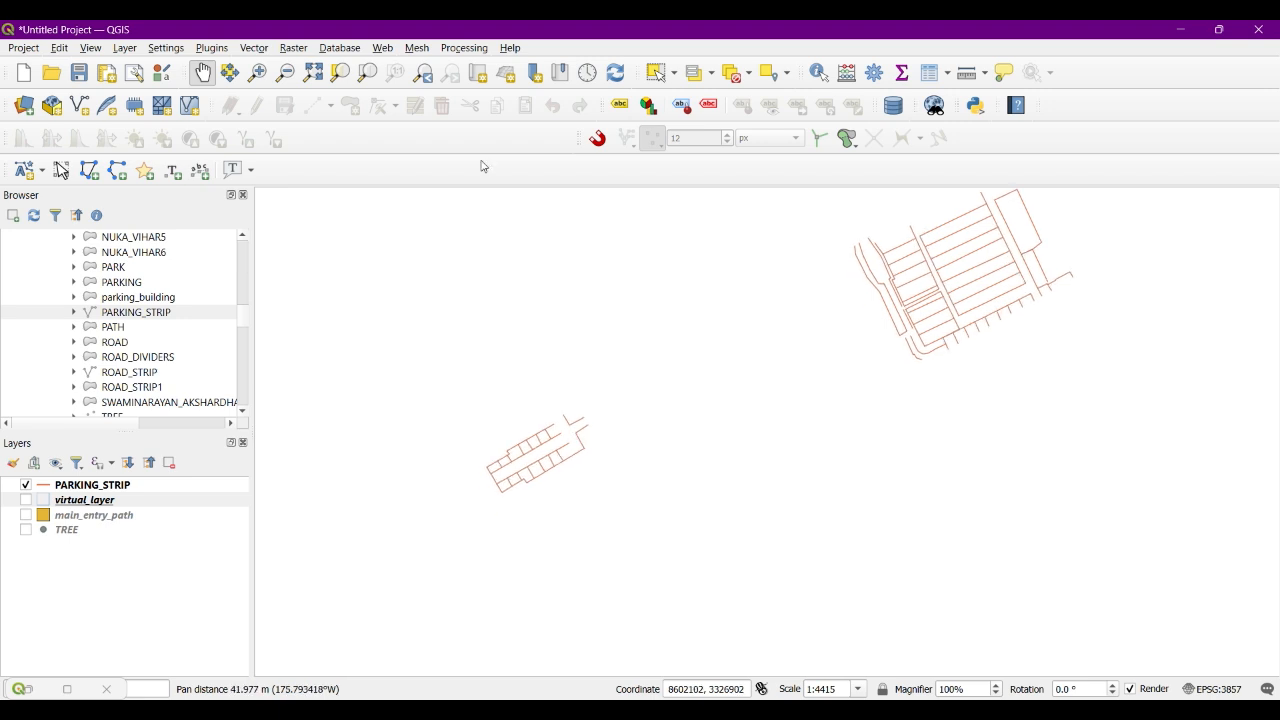
# Step: Reopen the virtual layer setup and import PARKING_STRIP as an additional embedded layer
pyautogui.click(123, 48)
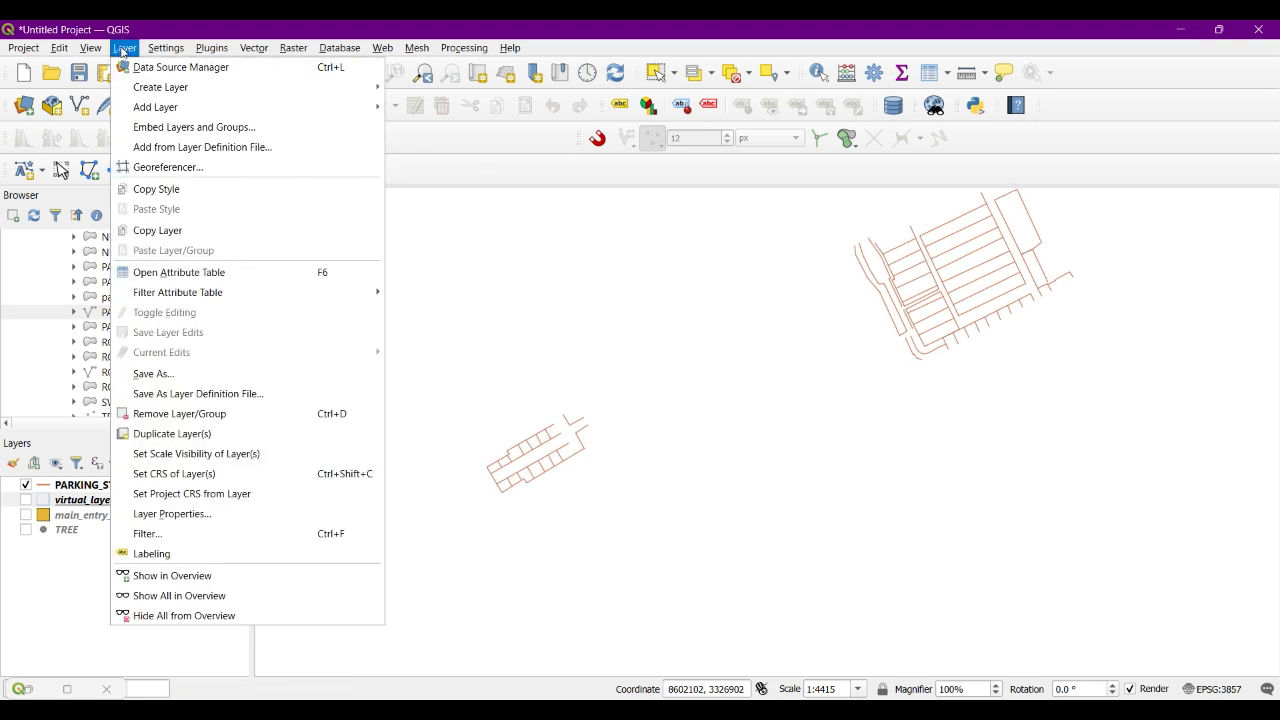
pyautogui.moveTo(182, 108)
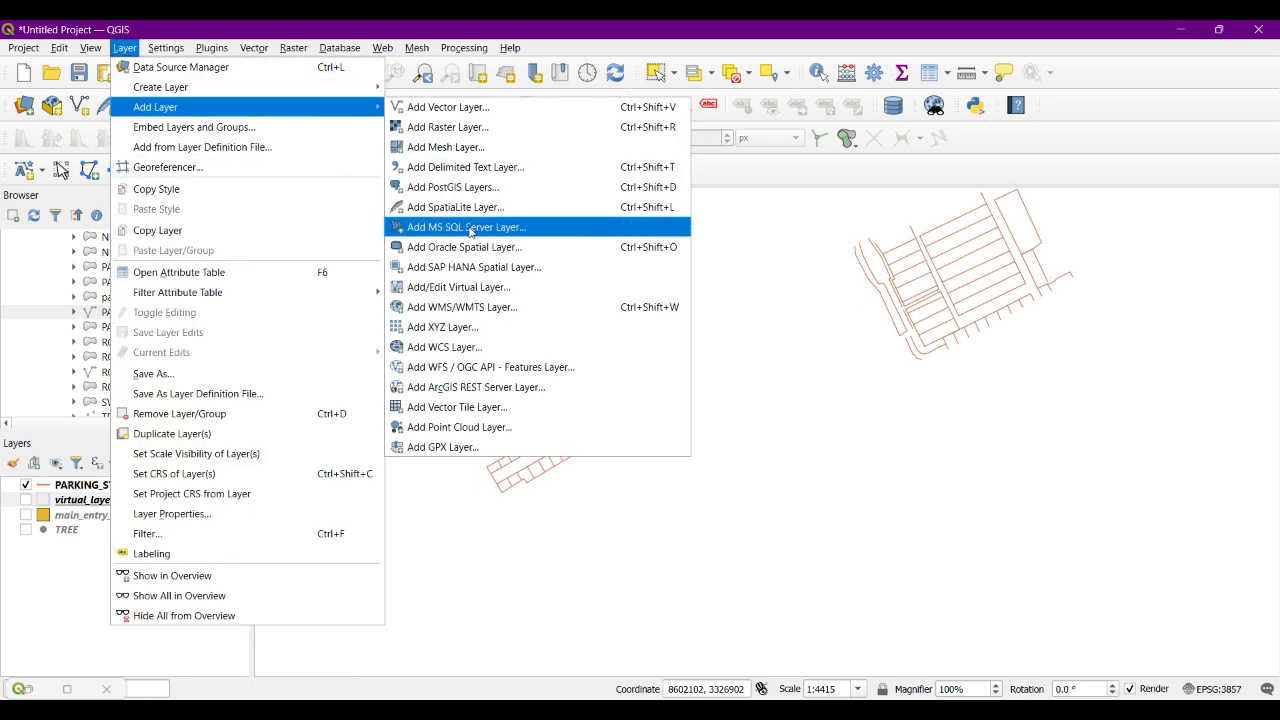
pyautogui.click(476, 287)
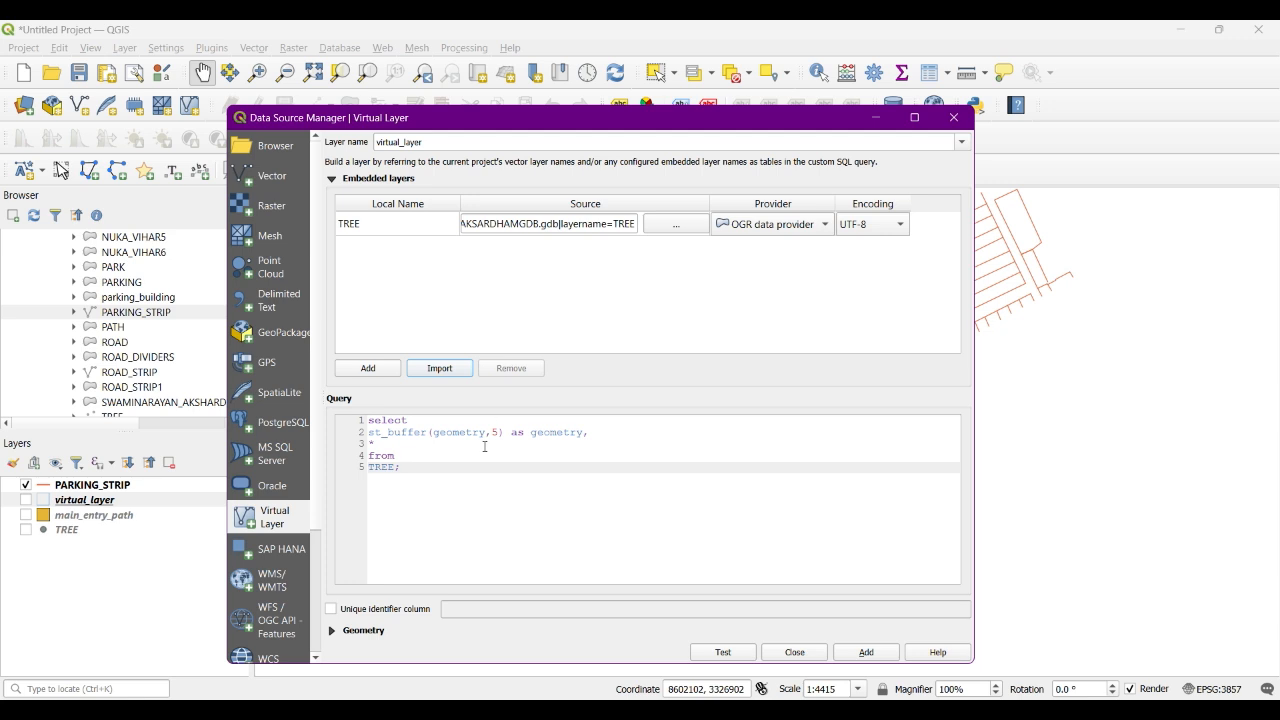
pyautogui.click(465, 329)
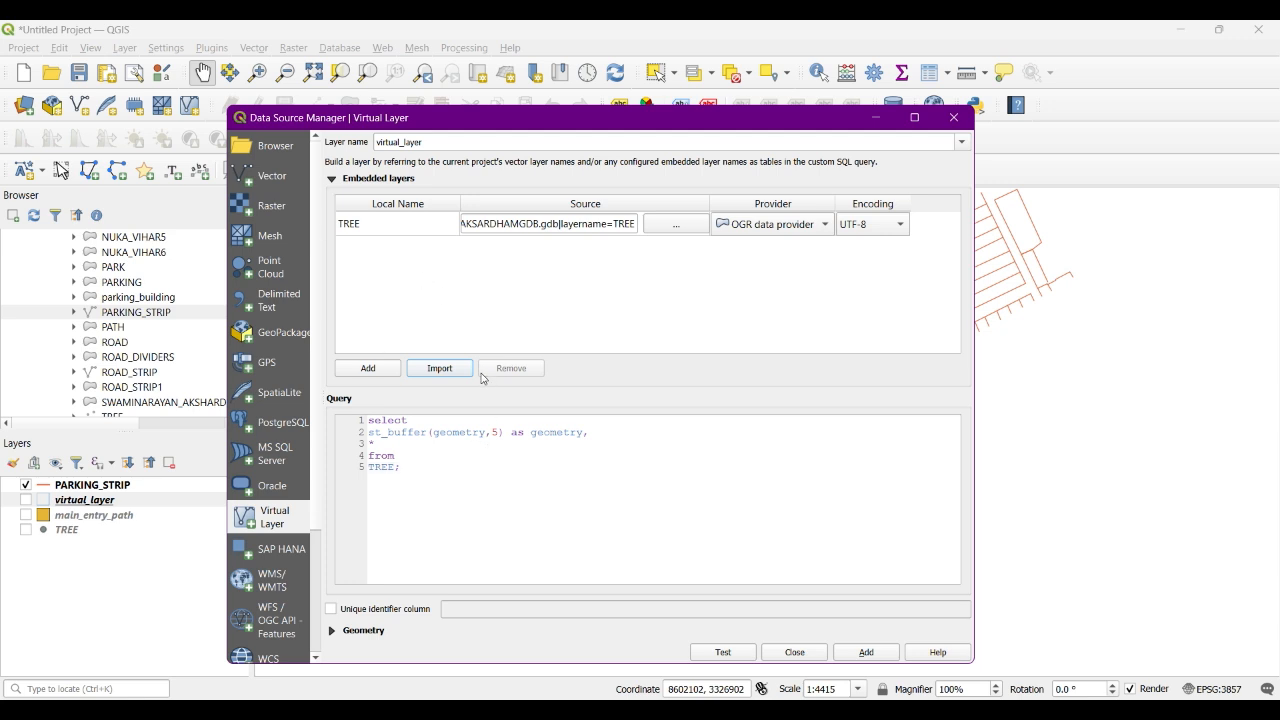
pyautogui.click(433, 371)
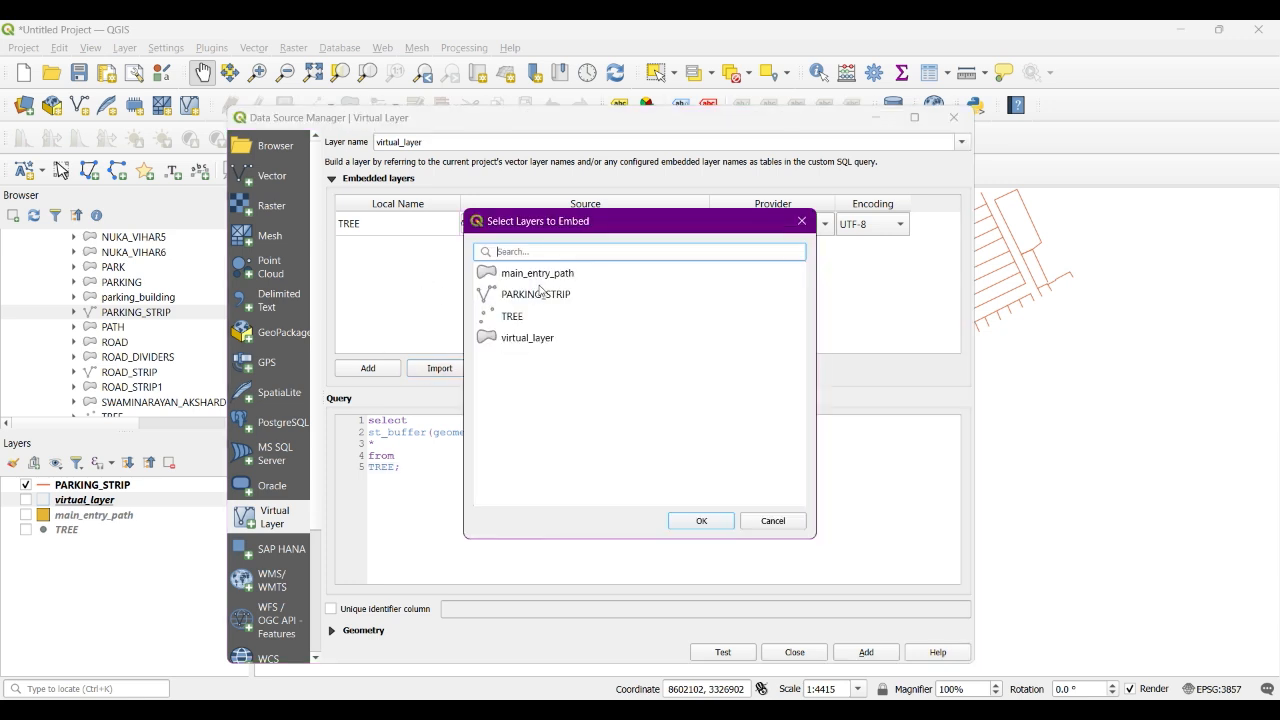
pyautogui.click(530, 297)
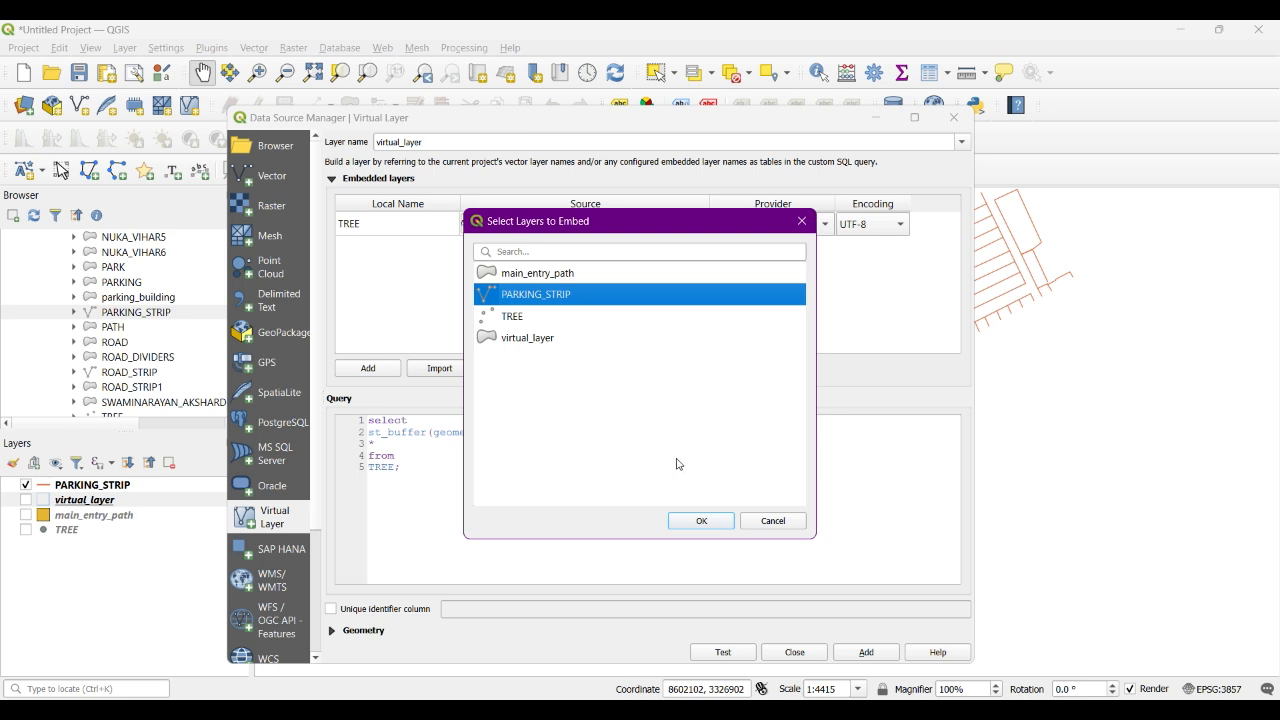
pyautogui.click(703, 521)
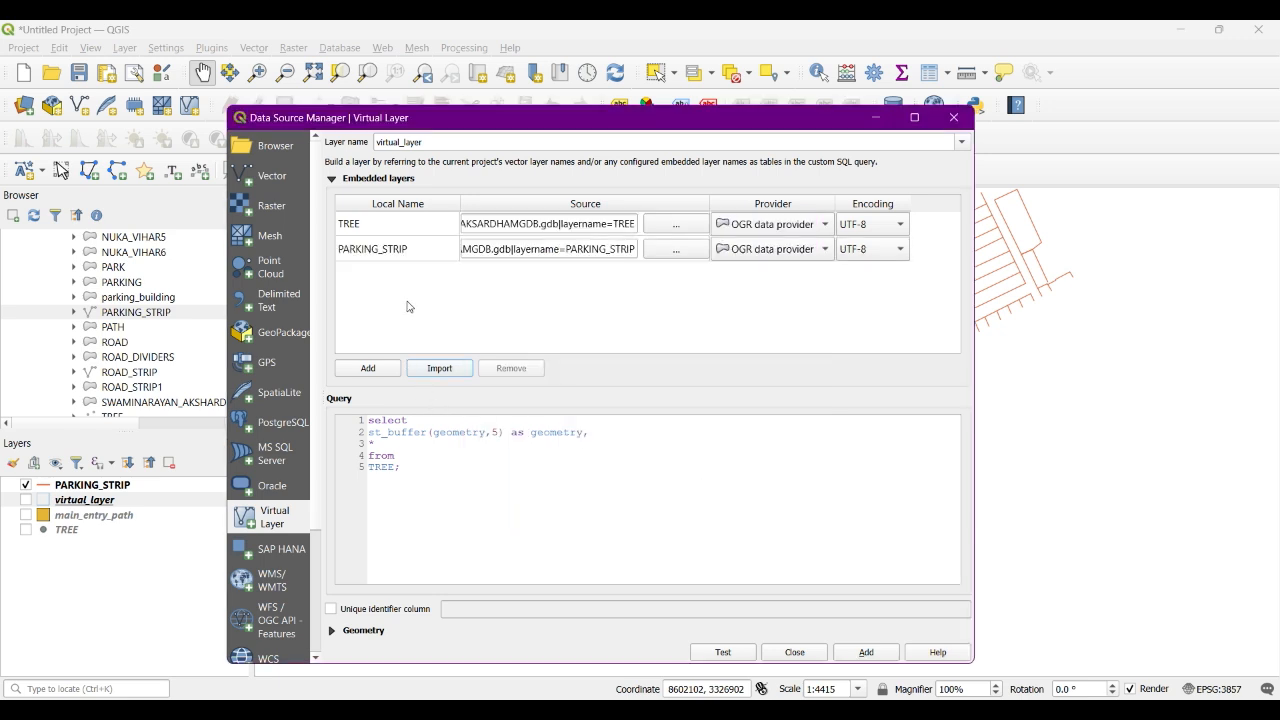
# Step: Replace TREE with PARKING_STRIP as the source table in the buffer query
pyautogui.click(385, 251)
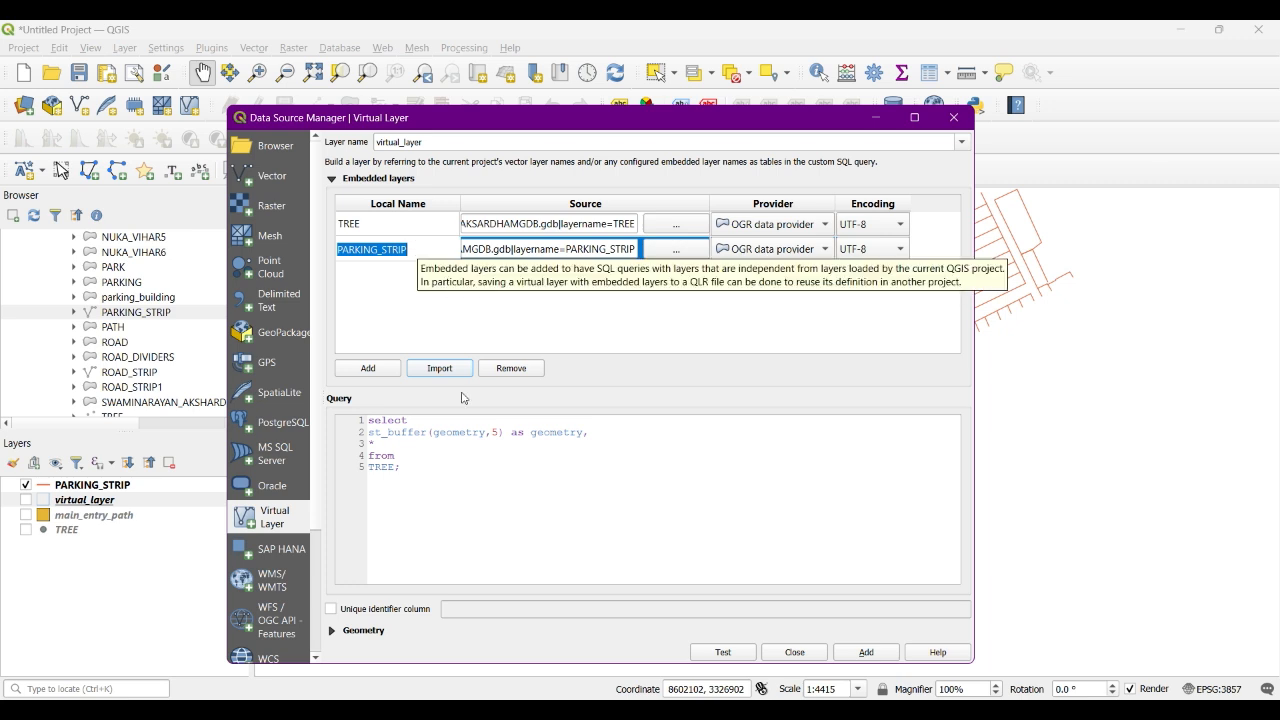
pyautogui.click(400, 484)
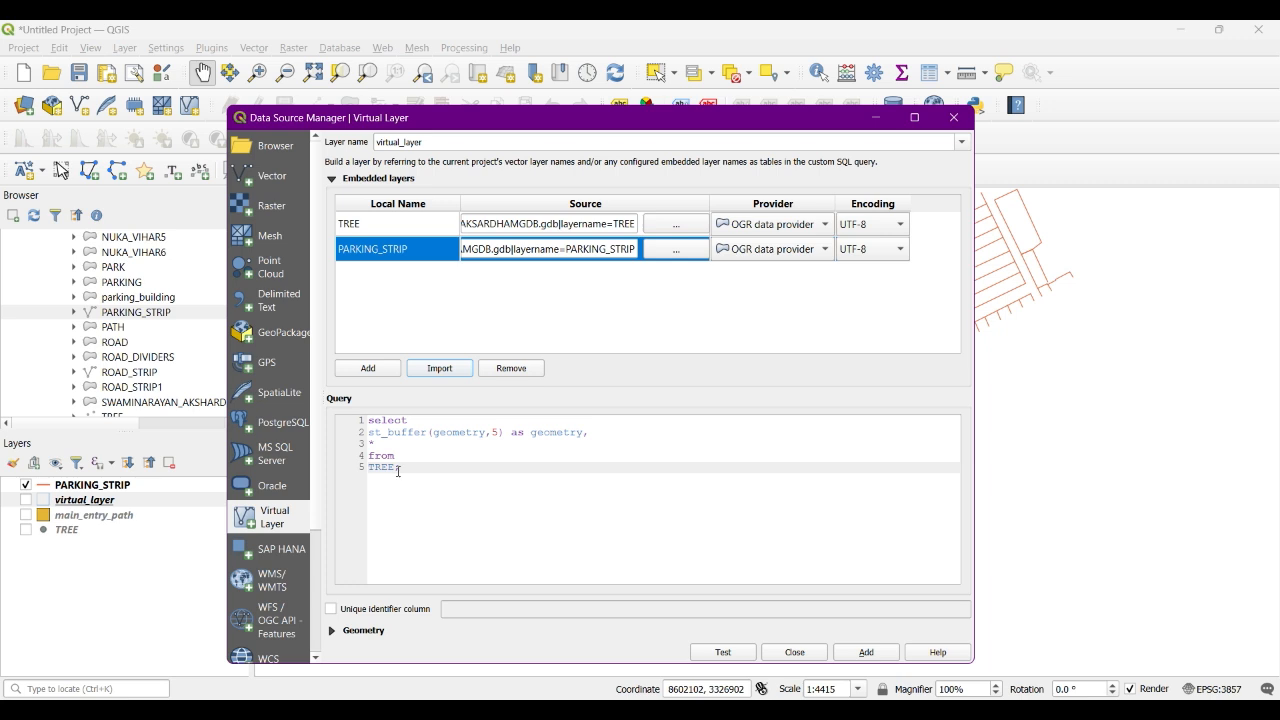
pyautogui.moveTo(395, 466); pyautogui.dragTo(359, 466)
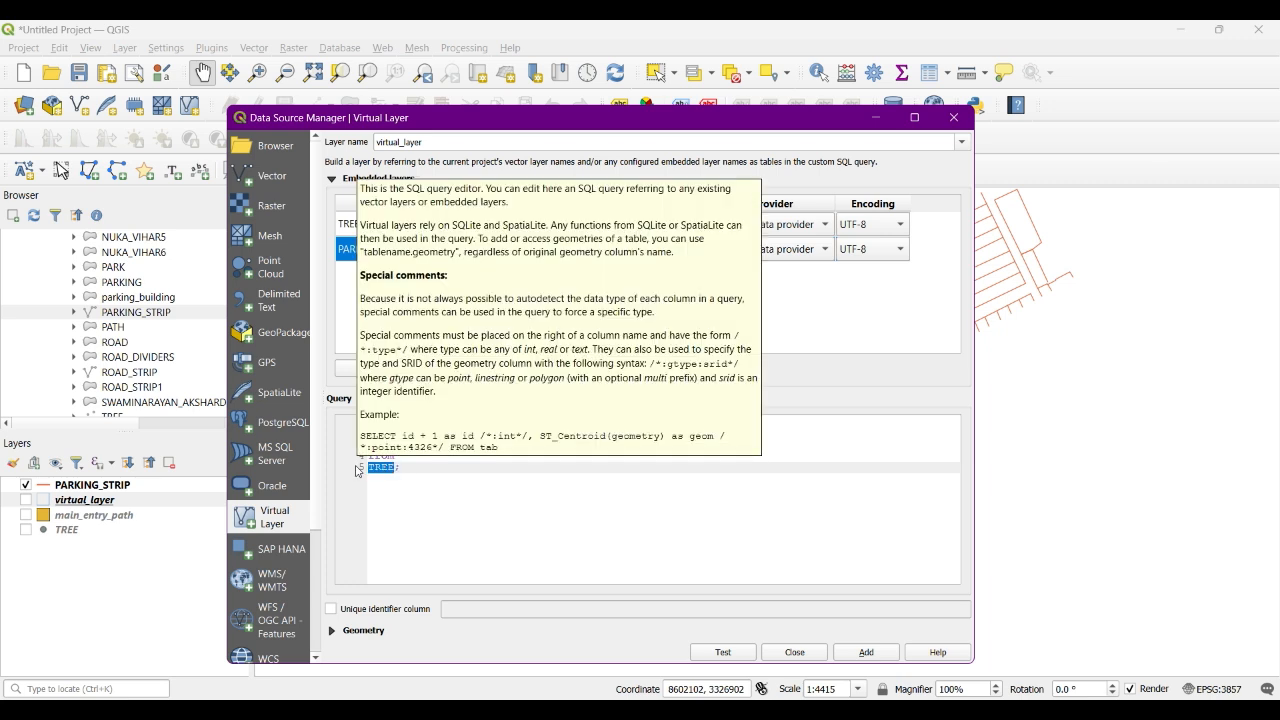
pyautogui.write('PARKING_STRIP')
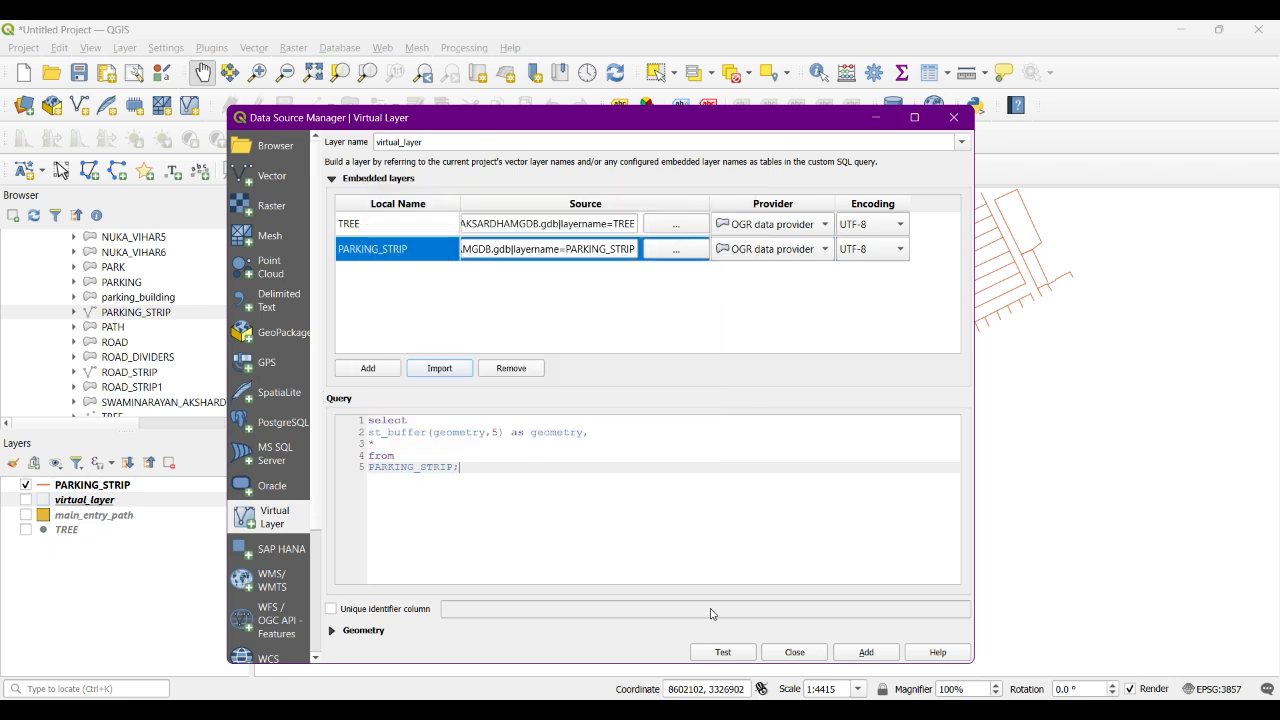
# Step: Test the PARKING_STRIP buffer query and add it as a new virtual layer without overwriting the existing one
pyautogui.click(724, 651)
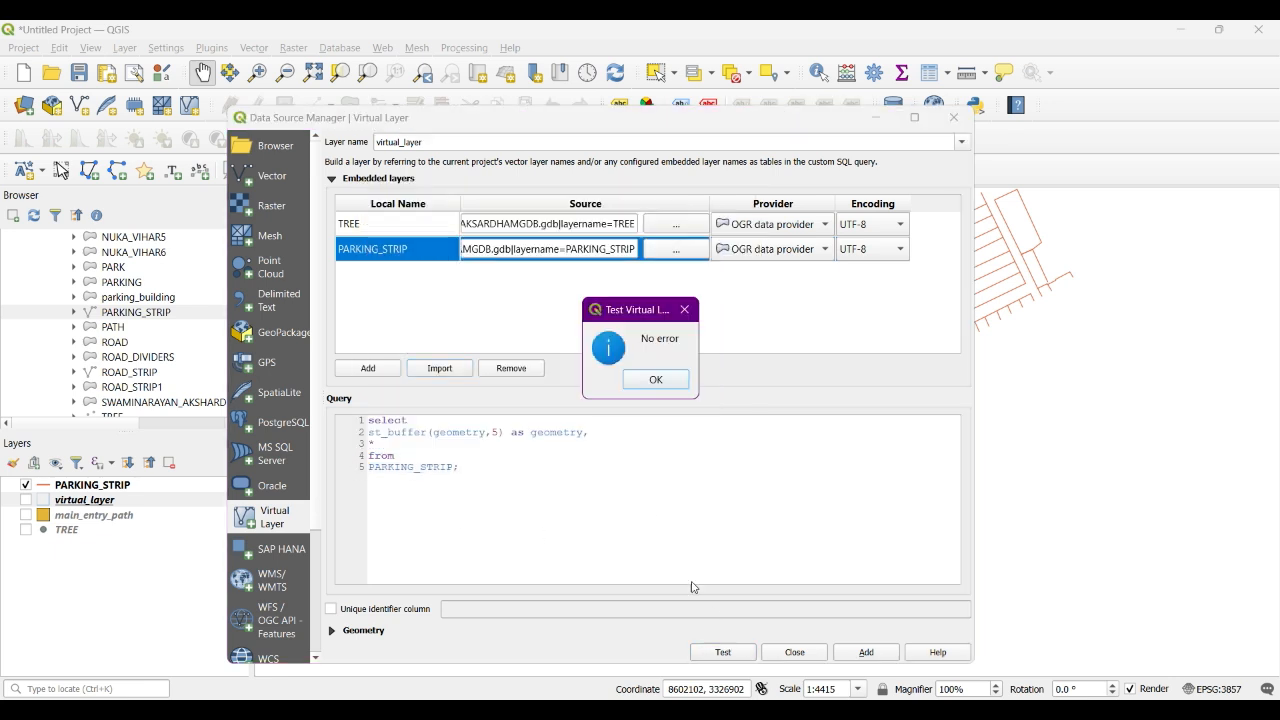
pyautogui.click(654, 380)
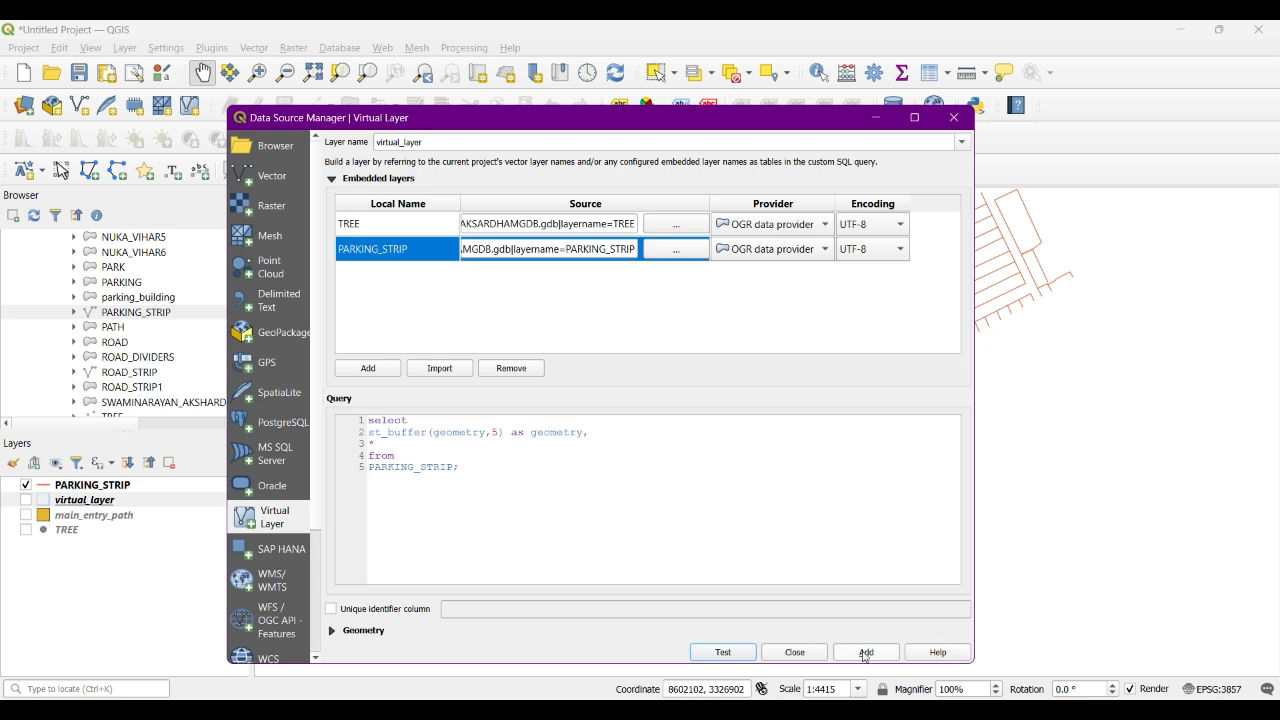
pyautogui.click(862, 652)
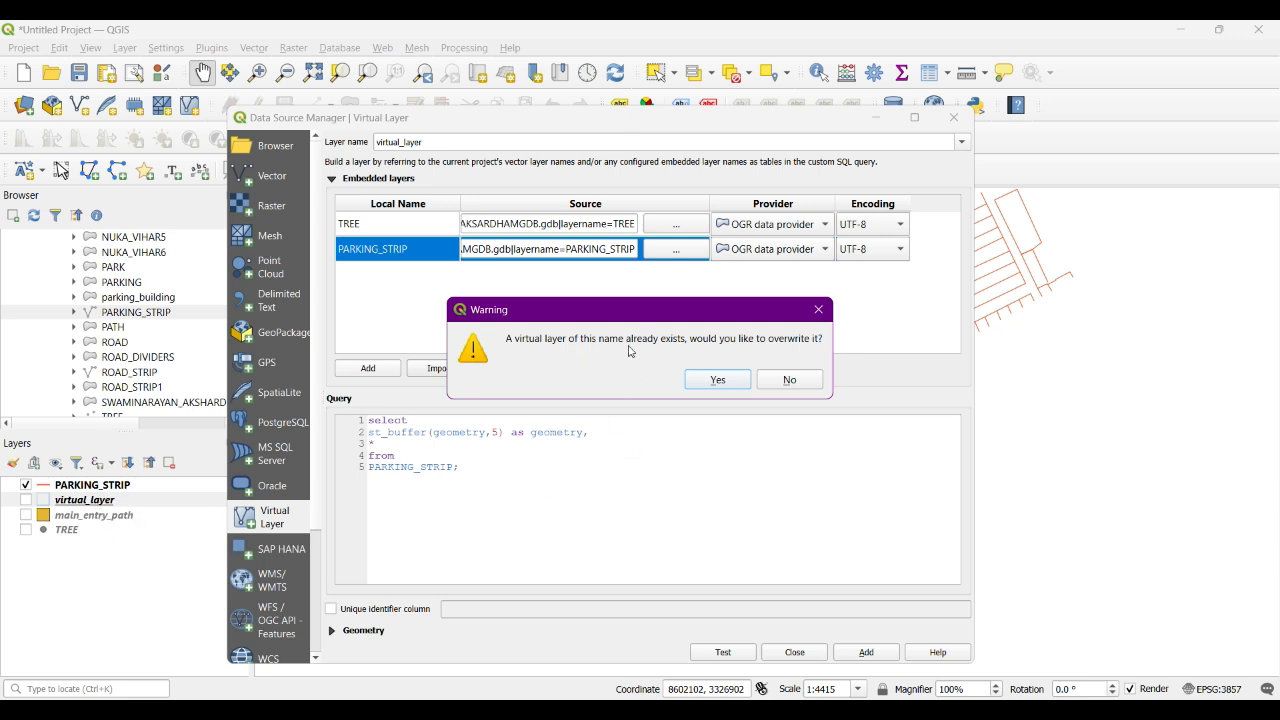
pyautogui.click(790, 380)
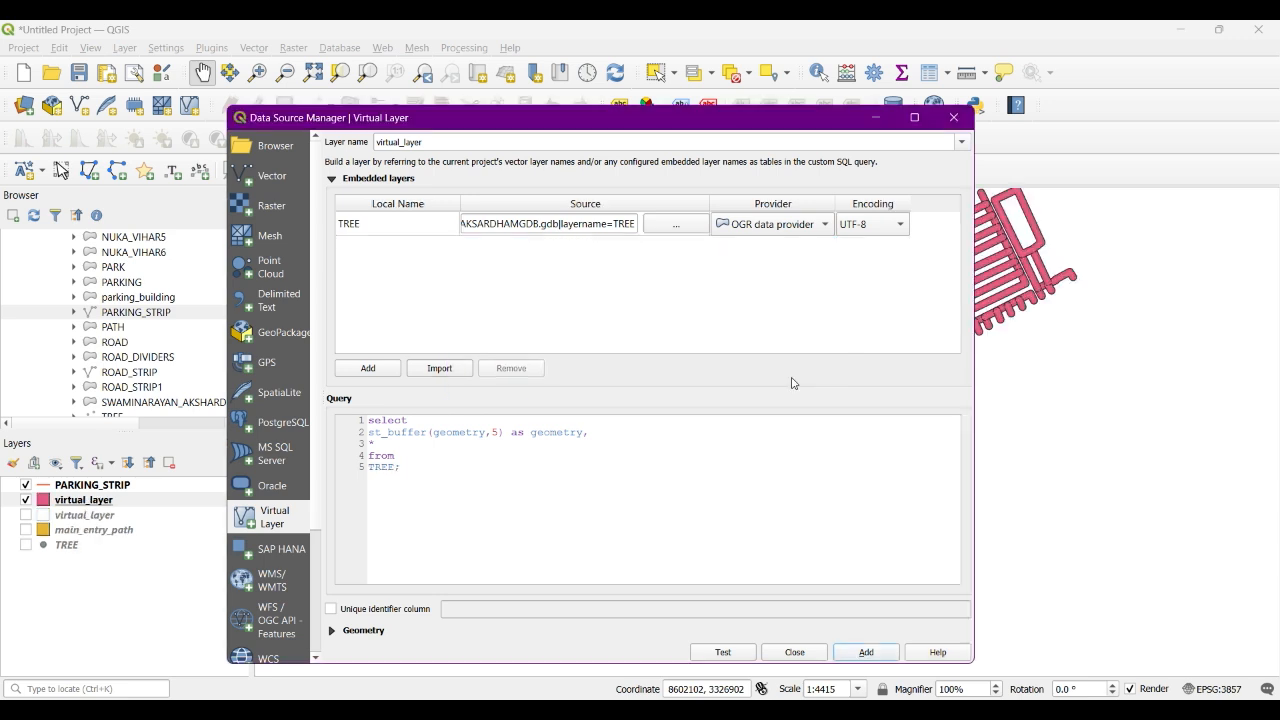
pyautogui.click(876, 118)
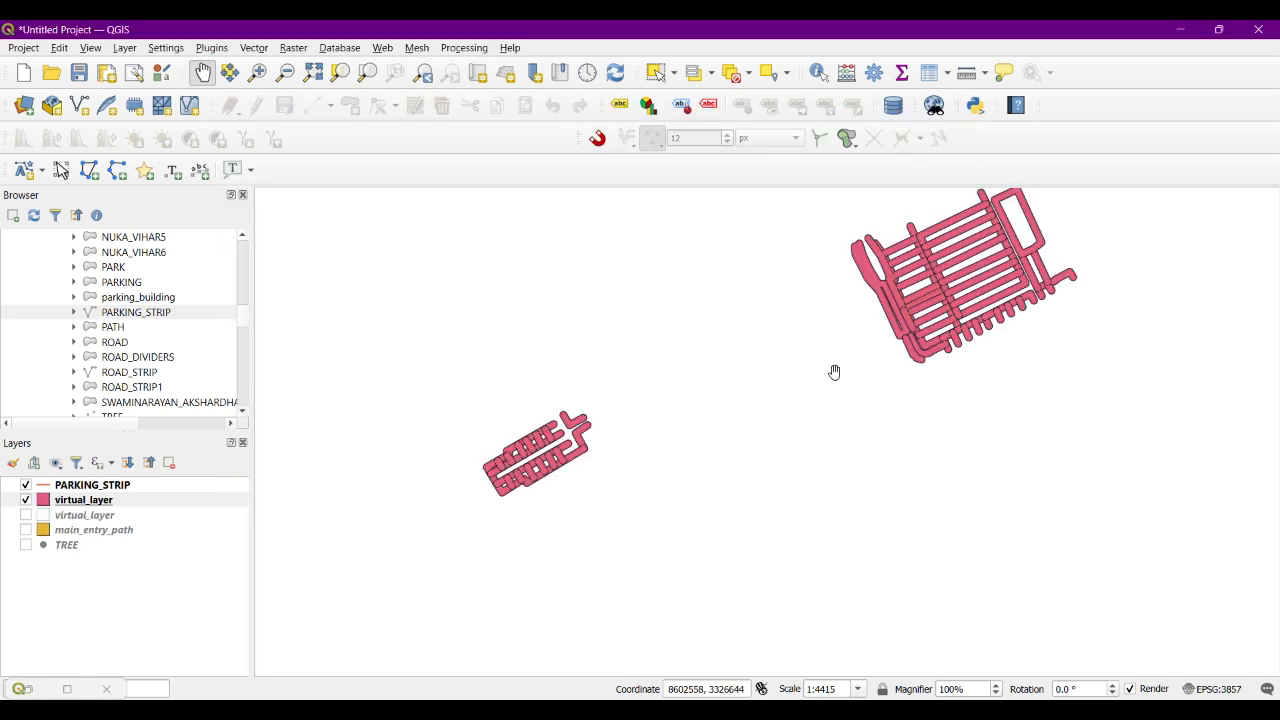
# Step: Style the parking strip buffer layer with the outline blue symbol and a 0.76 mm stroke width
pyautogui.moveTo(834, 371); pyautogui.dragTo(650, 478)
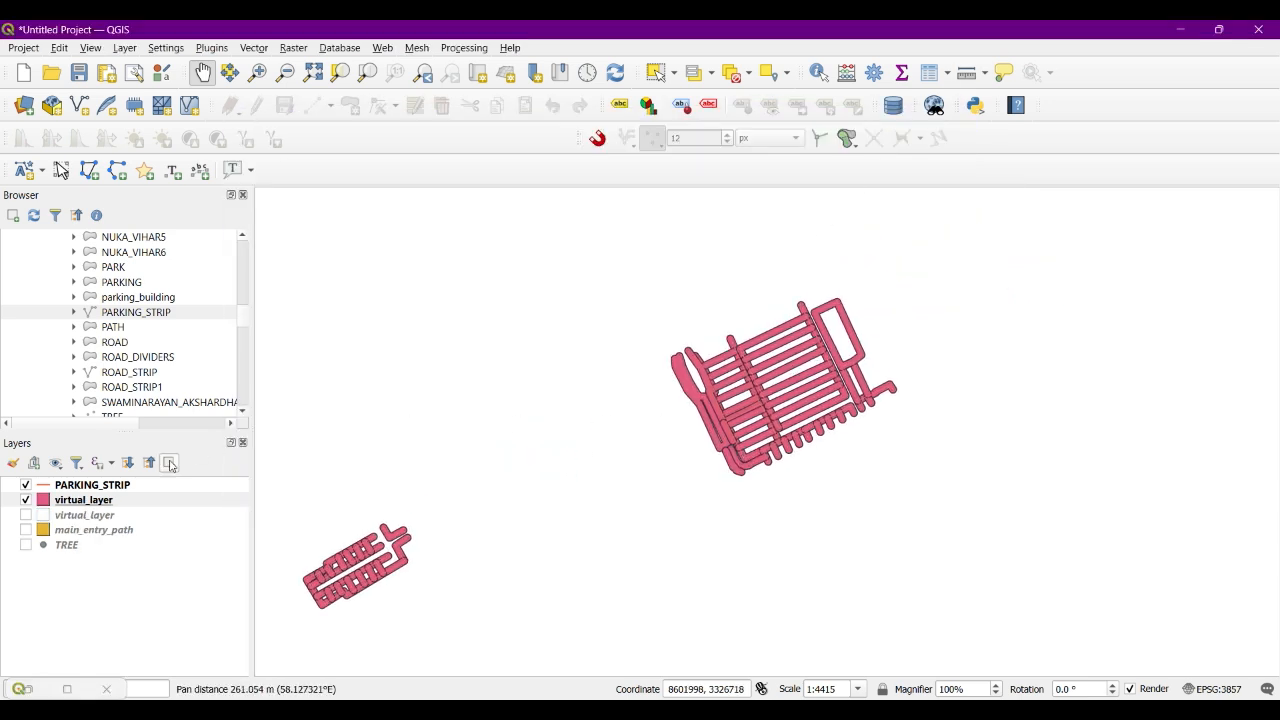
pyautogui.doubleClick(48, 502)
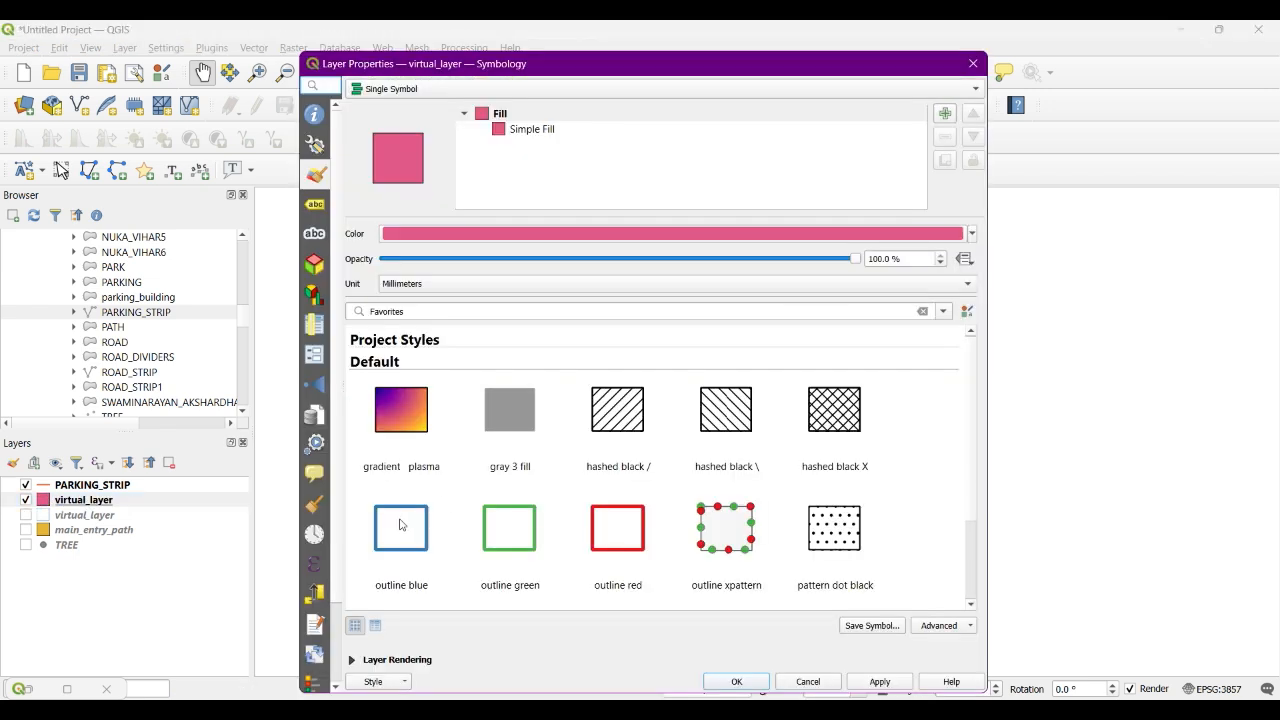
pyautogui.click(400, 524)
pyautogui.click(521, 131)
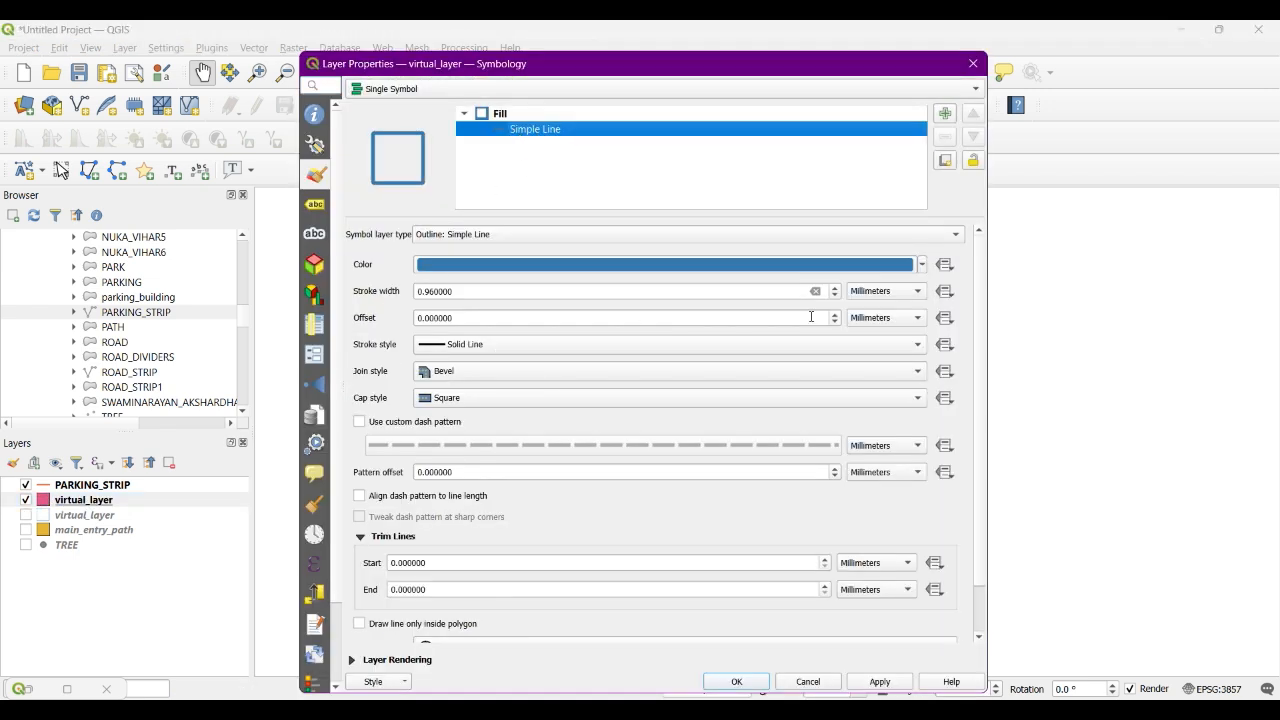
pyautogui.click(835, 297)
pyautogui.click(893, 682)
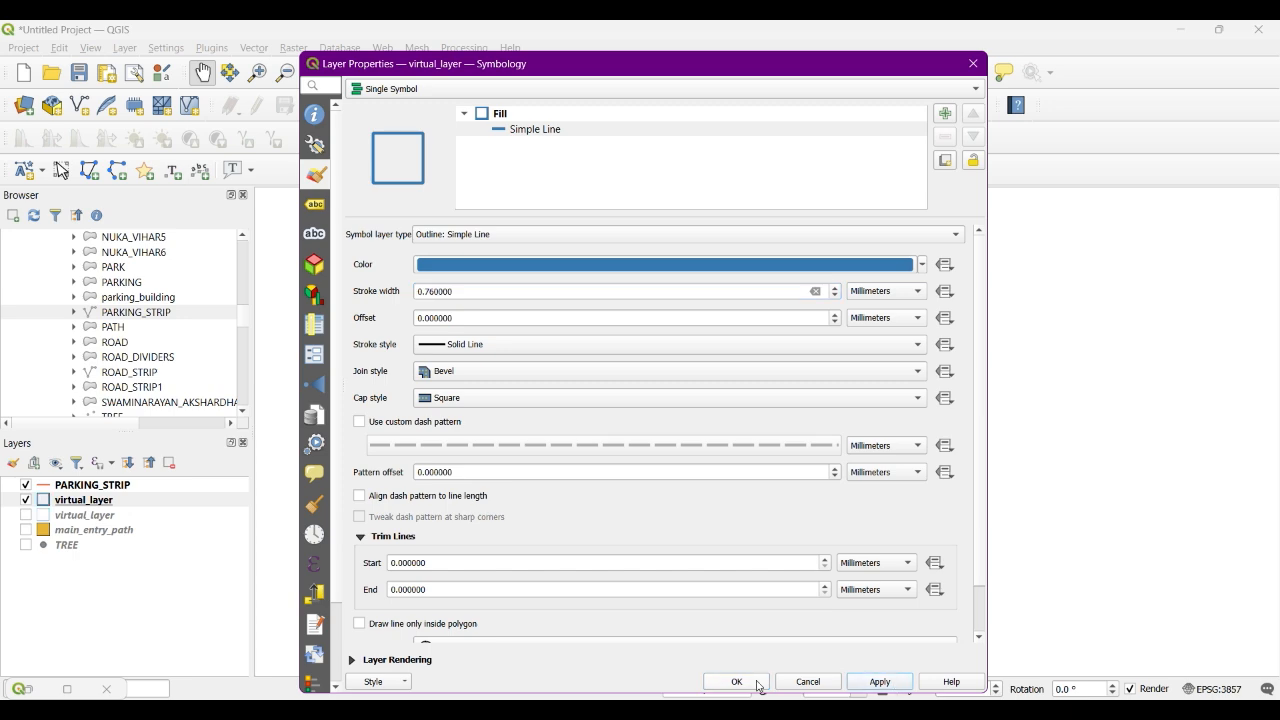
pyautogui.click(752, 683)
# Step: Examine the outlined buffers around the PARKING_STRIP lines close up, including their corners, rounded ends and overlaps
pyautogui.scroll(3, 806, 368)
pyautogui.moveTo(1060, 355); pyautogui.dragTo(734, 466)
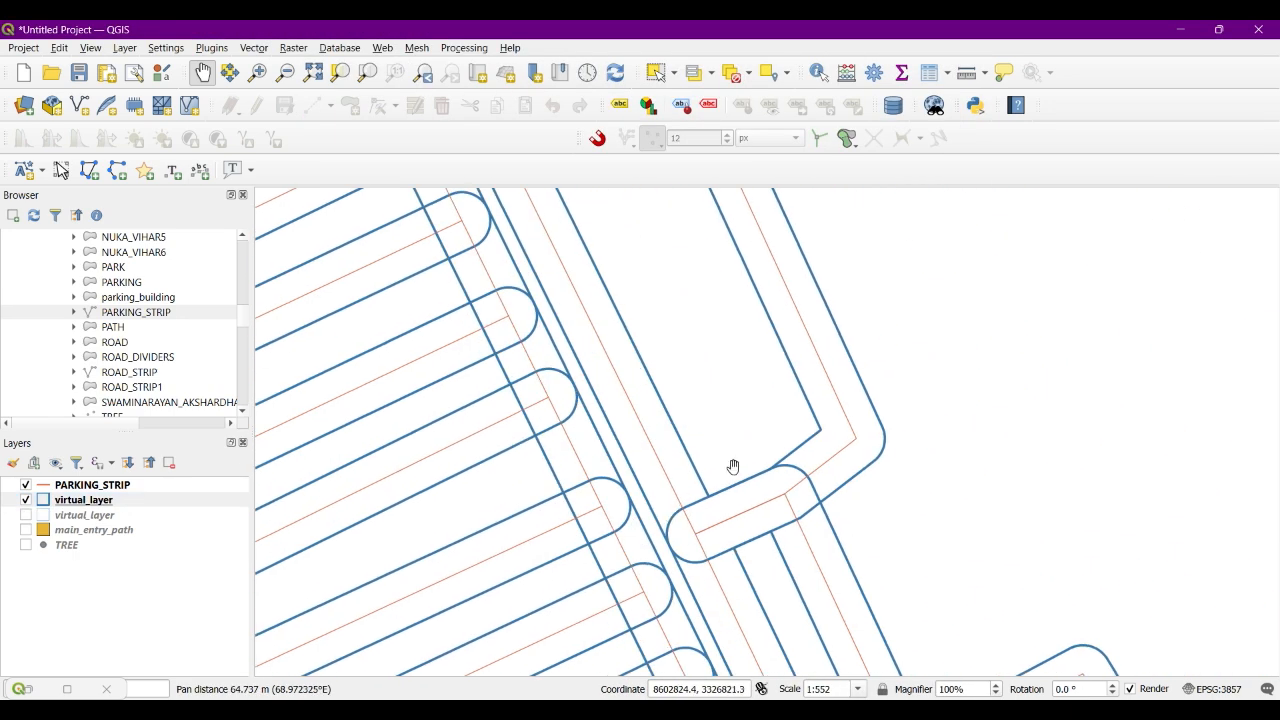
pyautogui.scroll(2, 808, 409)
pyautogui.moveTo(946, 440); pyautogui.dragTo(699, 528)
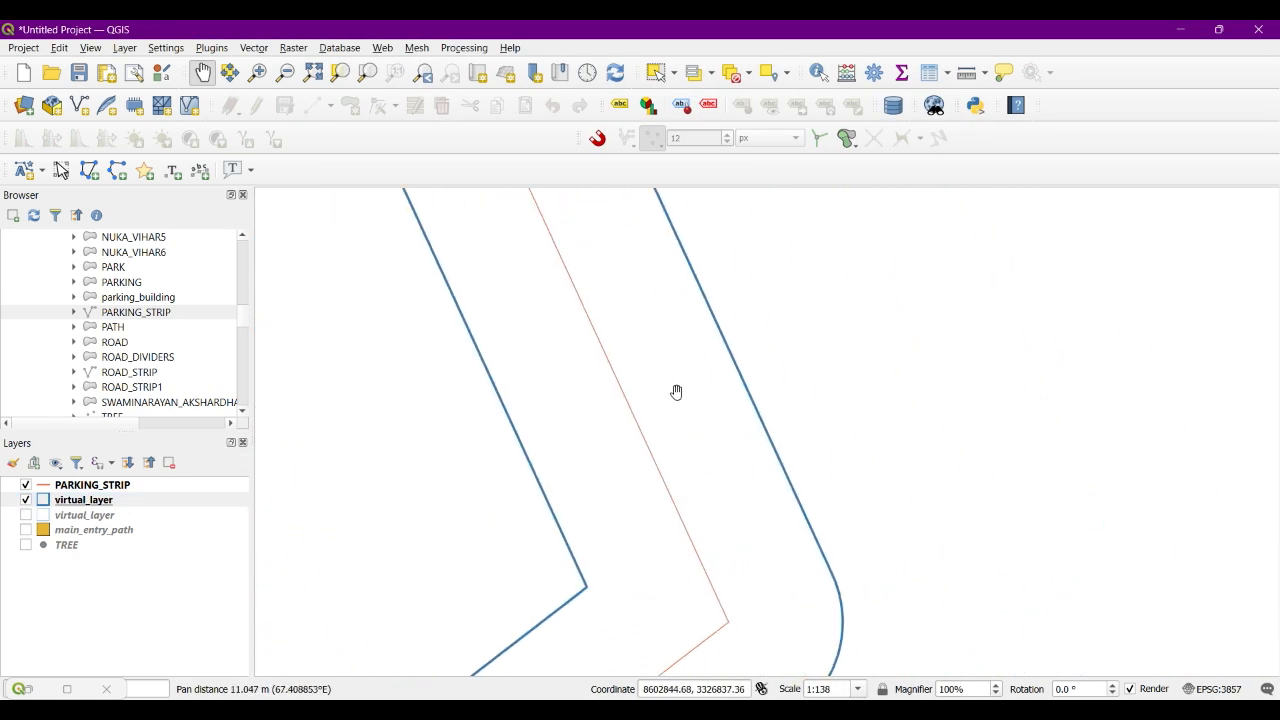
pyautogui.scroll(-1, 680, 392)
pyautogui.moveTo(700, 388); pyautogui.dragTo(768, 560)
pyautogui.moveTo(646, 344); pyautogui.dragTo(985, 297)
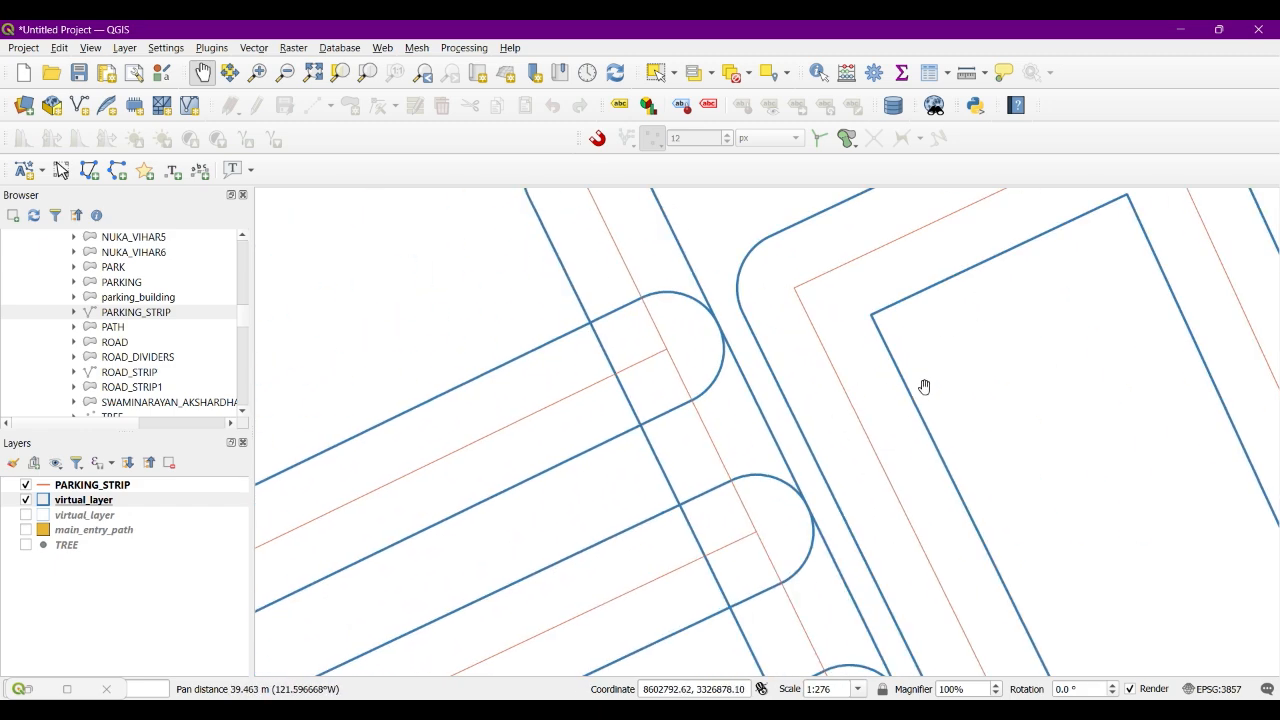
pyautogui.scroll(-1, 923, 386)
pyautogui.moveTo(923, 386); pyautogui.dragTo(748, 414)
pyautogui.scroll(-1, 748, 414)
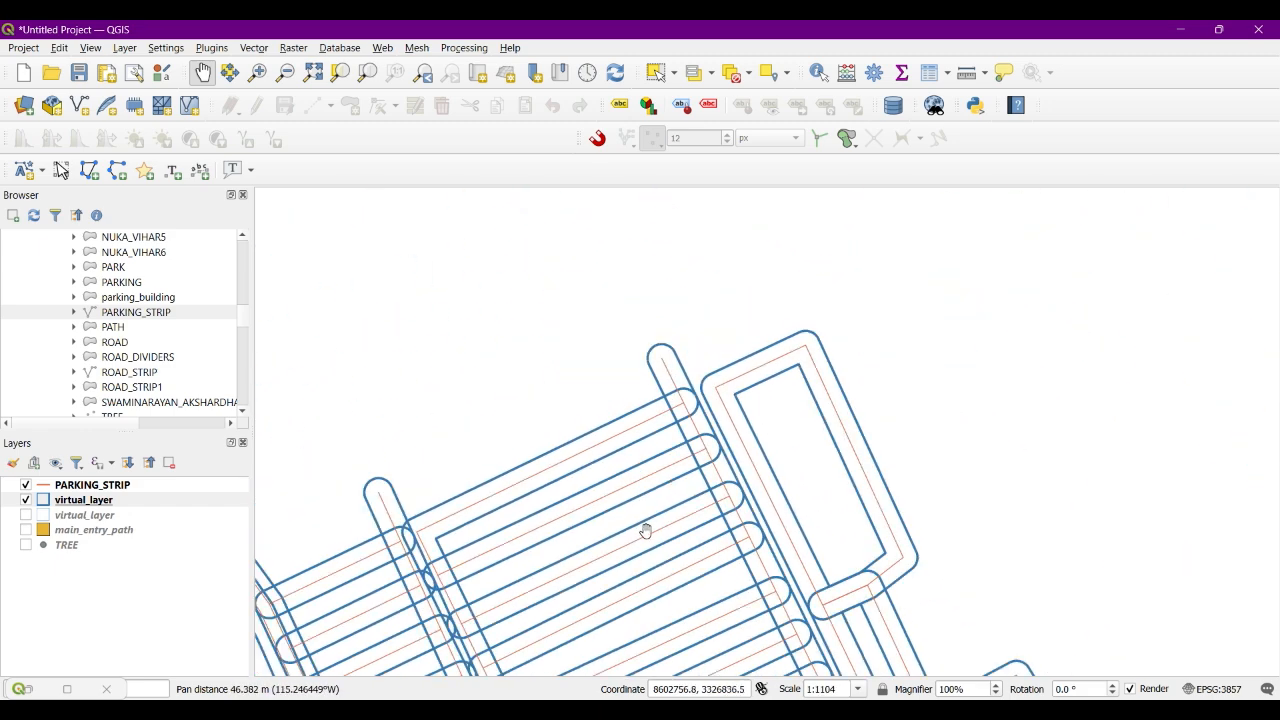
pyautogui.moveTo(645, 531); pyautogui.dragTo(666, 457)
pyautogui.scroll(1, 589, 458)
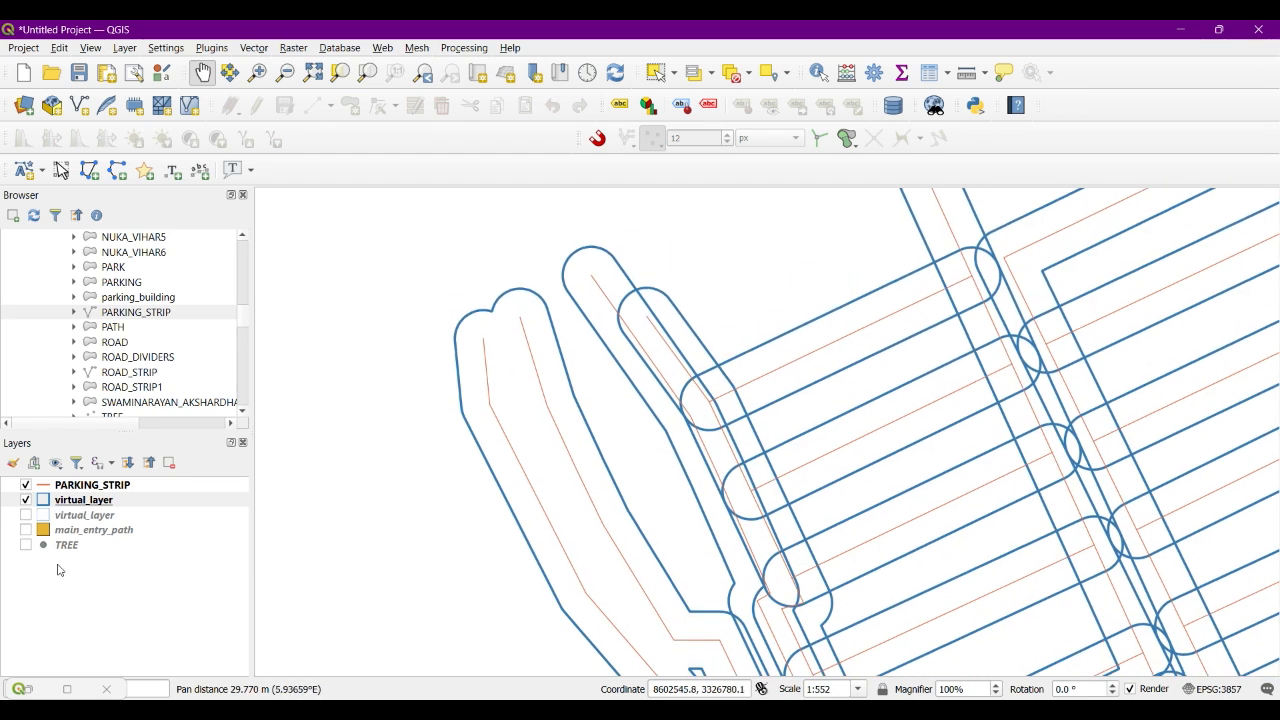
# Step: Hide the PARKING_STRIP layer and its buffer layer, and show the main_entry_path polygon in the map
pyautogui.click(26, 485)
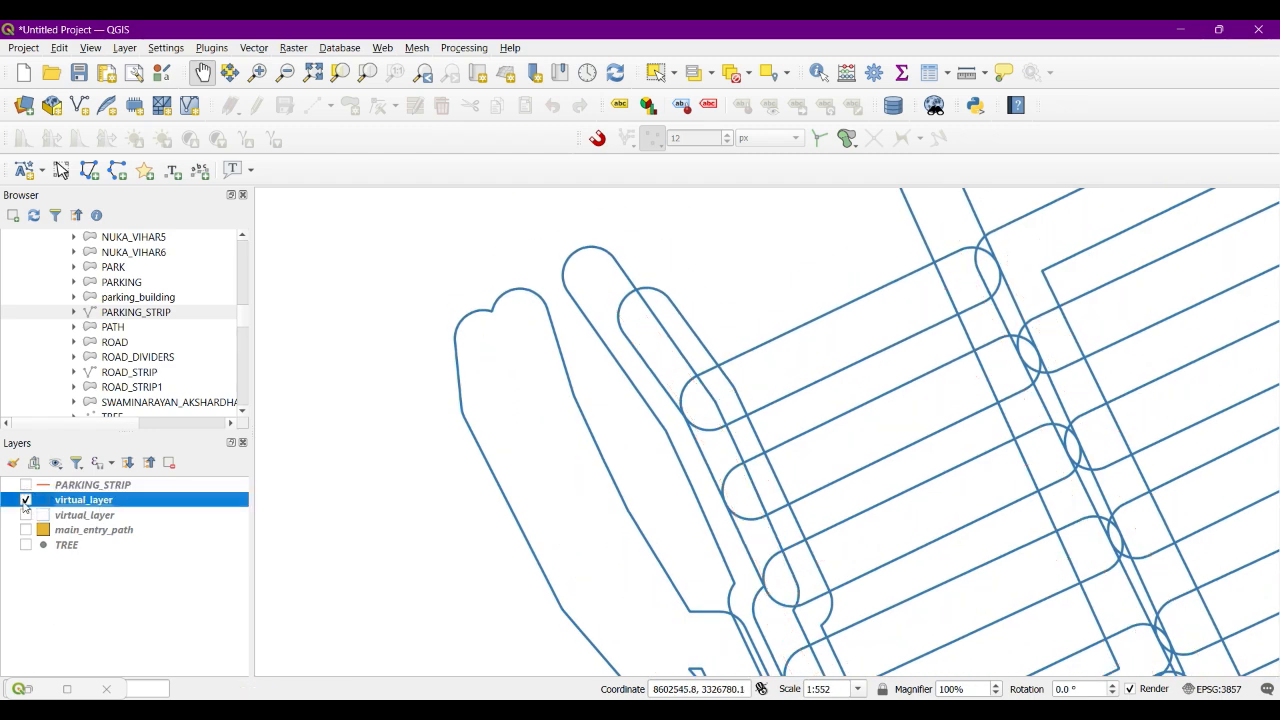
pyautogui.click(26, 500)
pyautogui.click(25, 530)
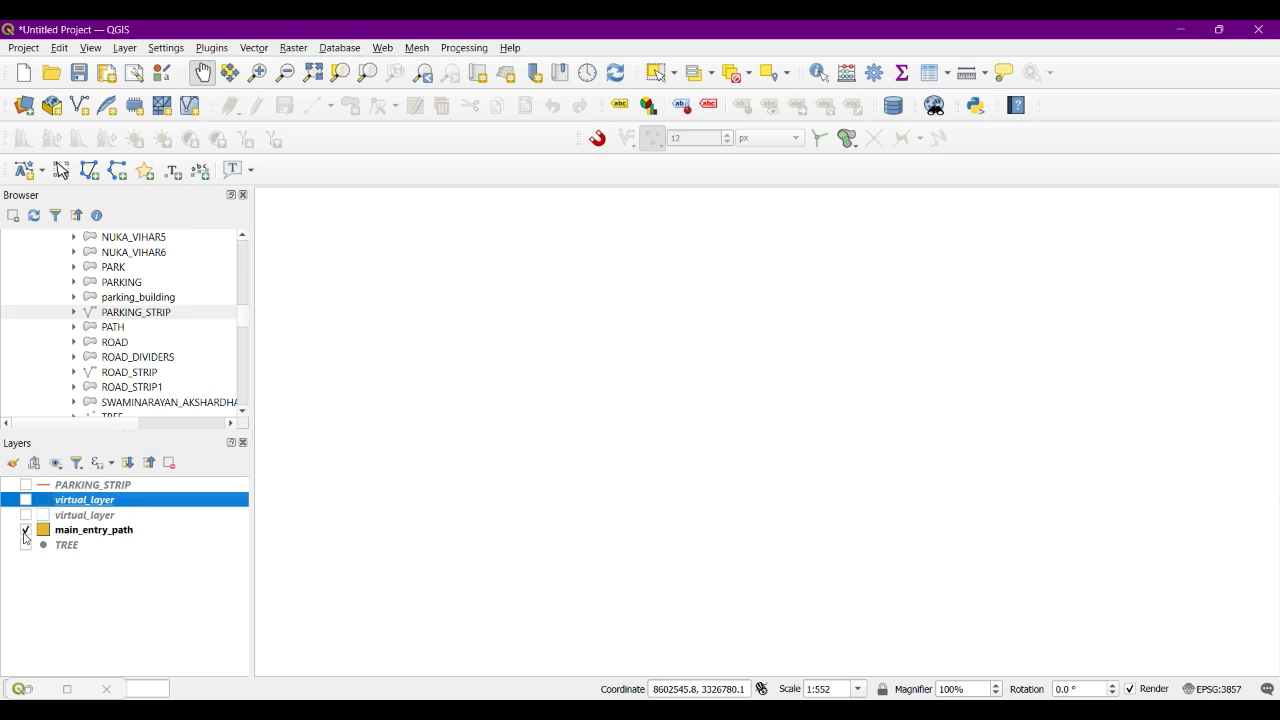
pyautogui.moveTo(283, 525)
pyautogui.mouseDown()
pyautogui.moveTo(617, 530)
pyautogui.moveTo(583, 583)
pyautogui.moveTo(471, 326)
pyautogui.mouseUp()
pyautogui.scroll(1, 505, 373)
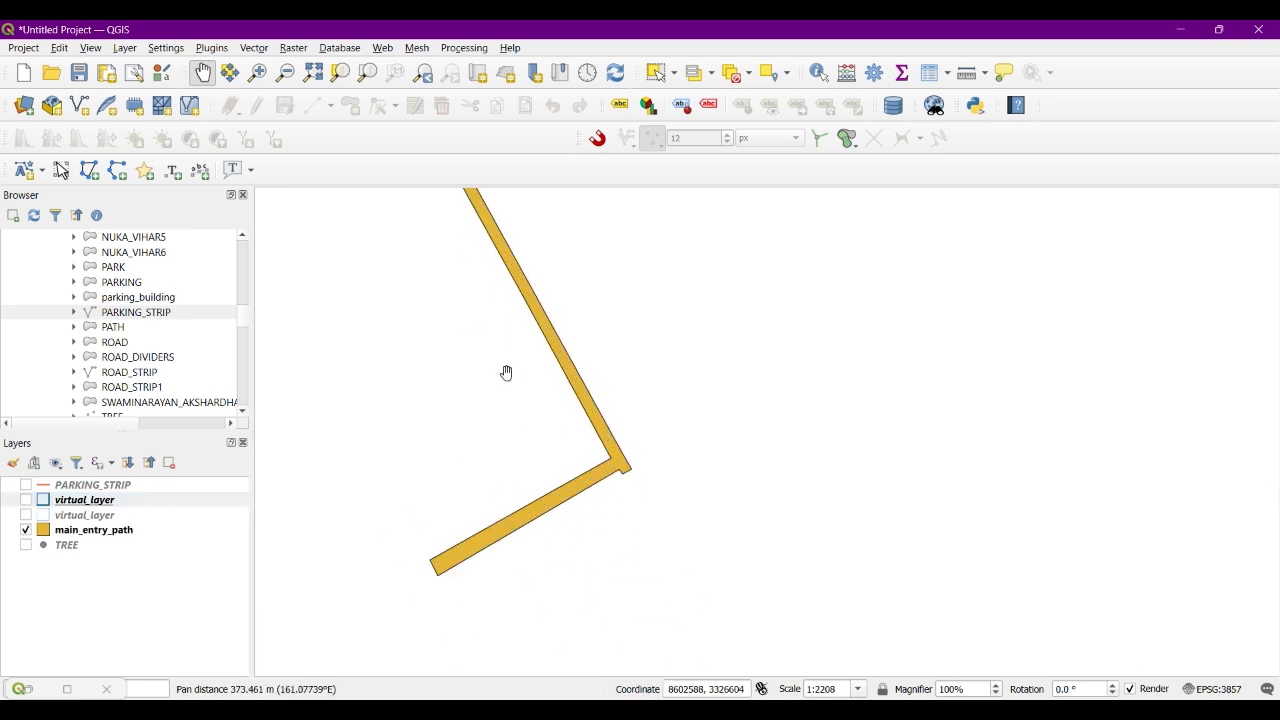
pyautogui.moveTo(537, 397); pyautogui.dragTo(597, 494)
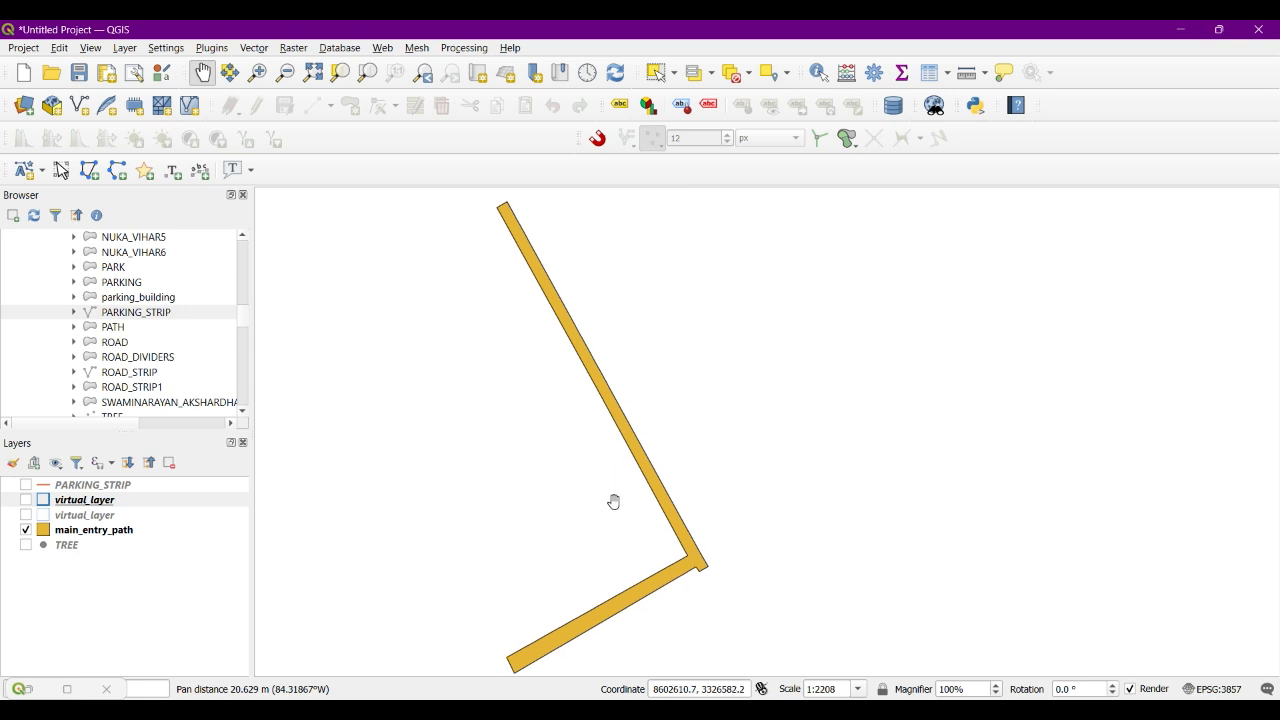
pyautogui.moveTo(550, 395); pyautogui.dragTo(555, 390)
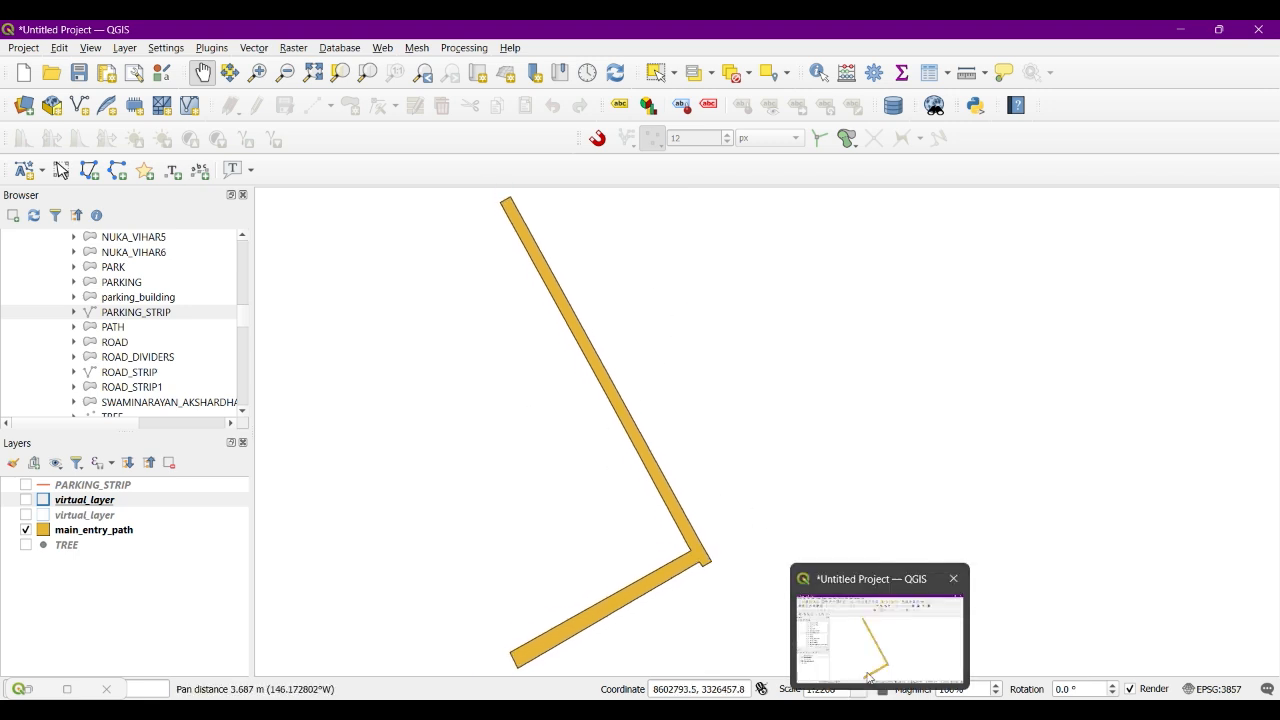
# Step: Reopen the virtual layer setup and import main_entry_path as an additional embedded layer
pyautogui.click(122, 48)
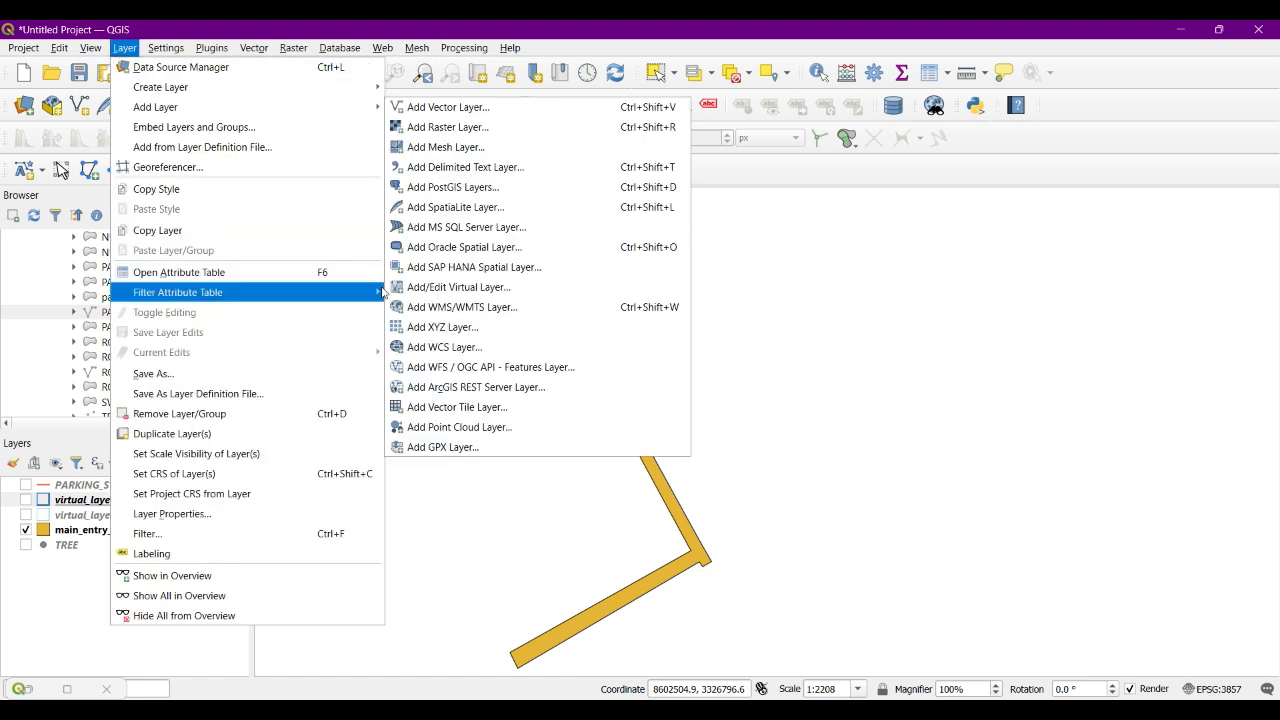
pyautogui.click(448, 288)
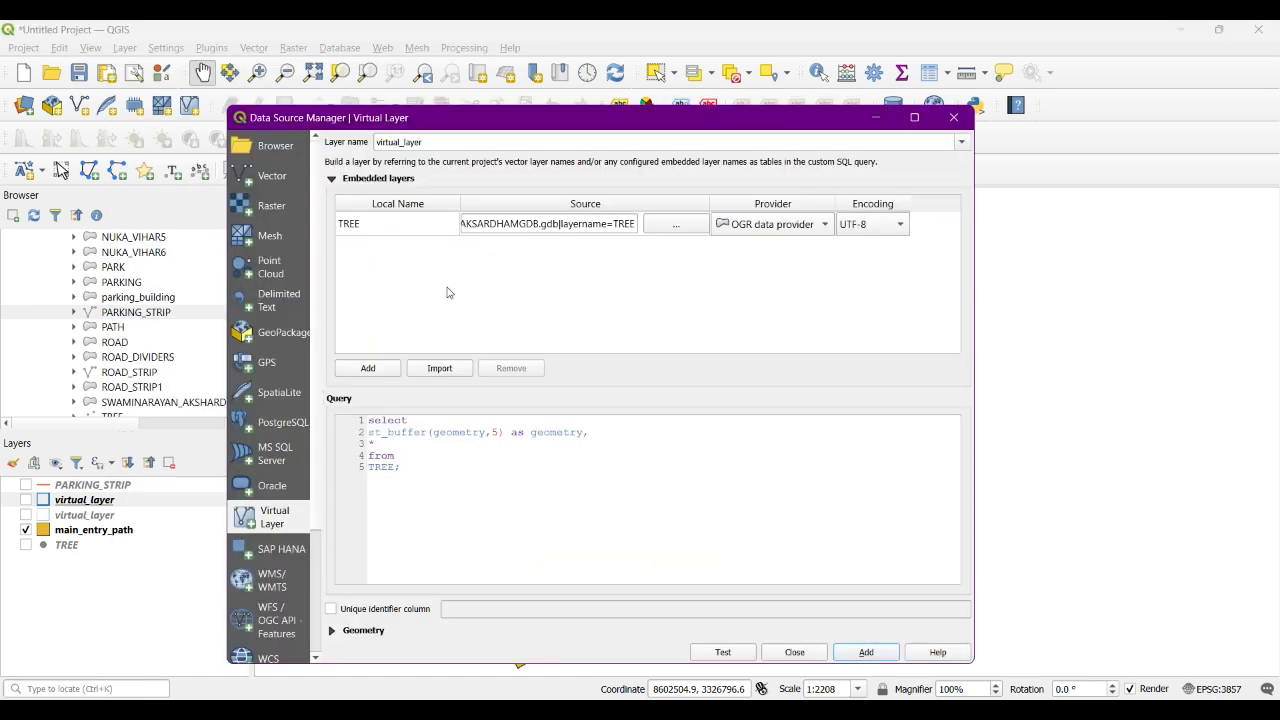
pyautogui.click(450, 374)
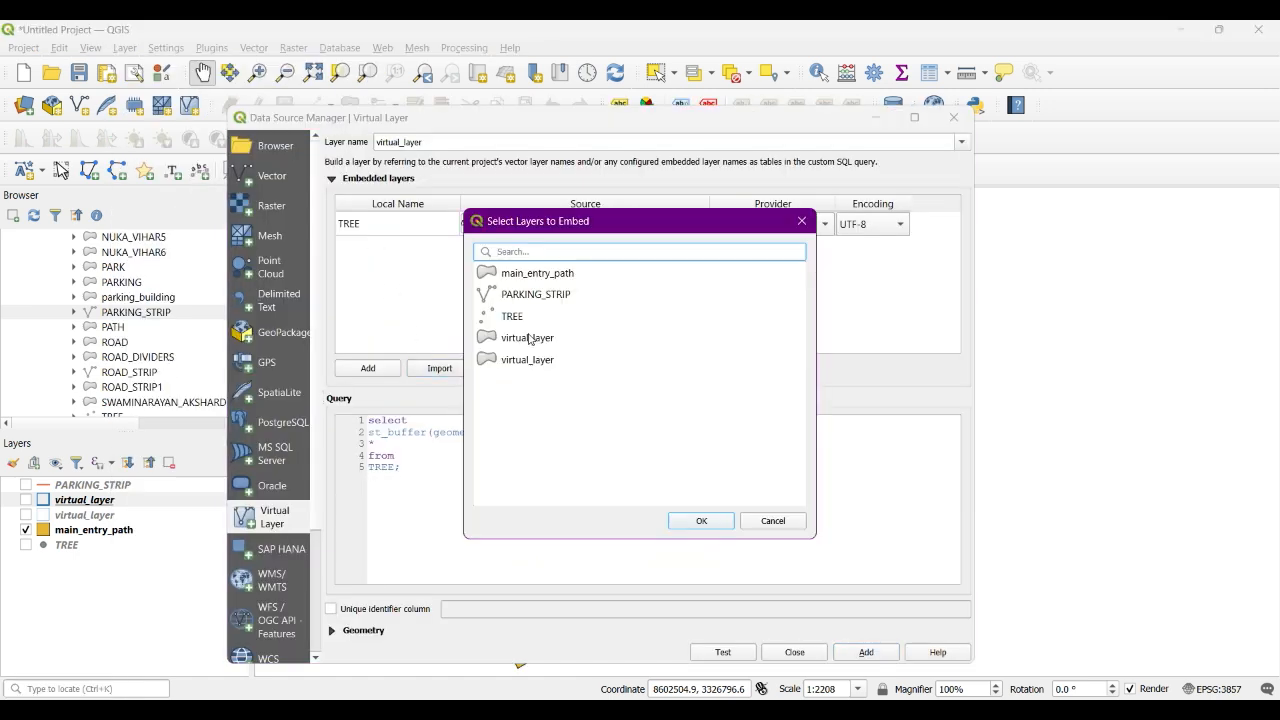
pyautogui.click(524, 274)
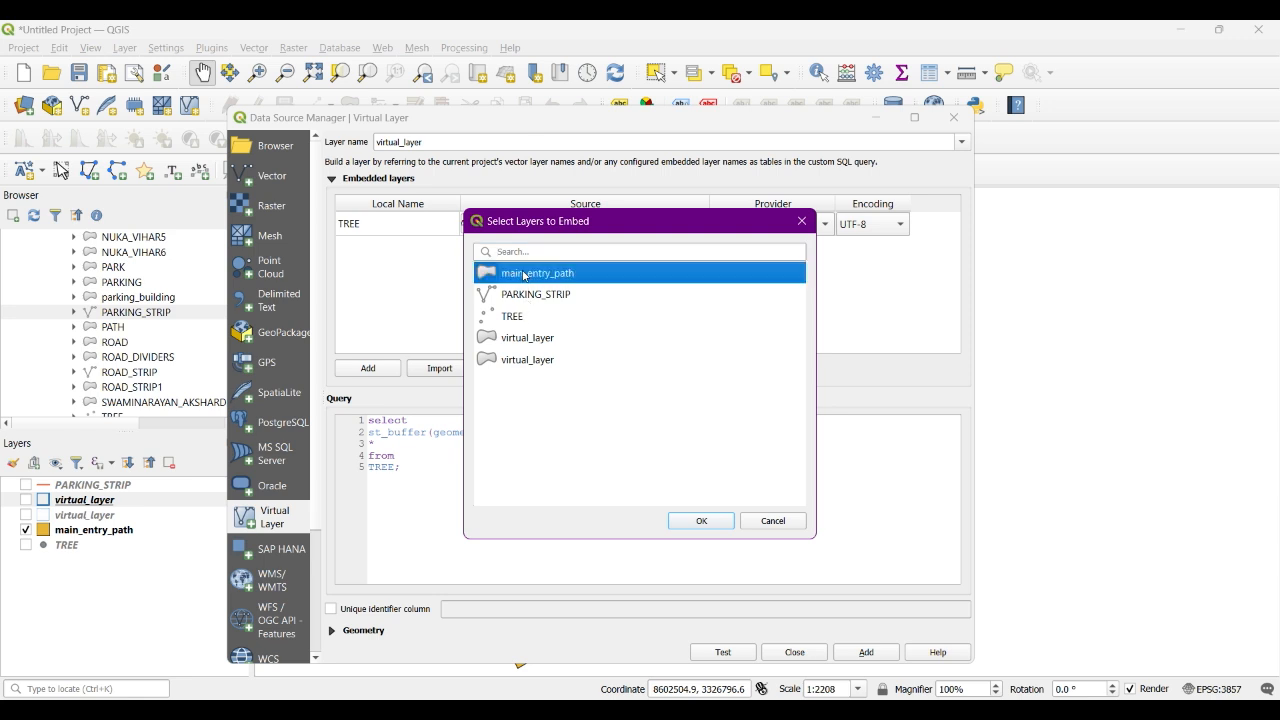
pyautogui.click(712, 522)
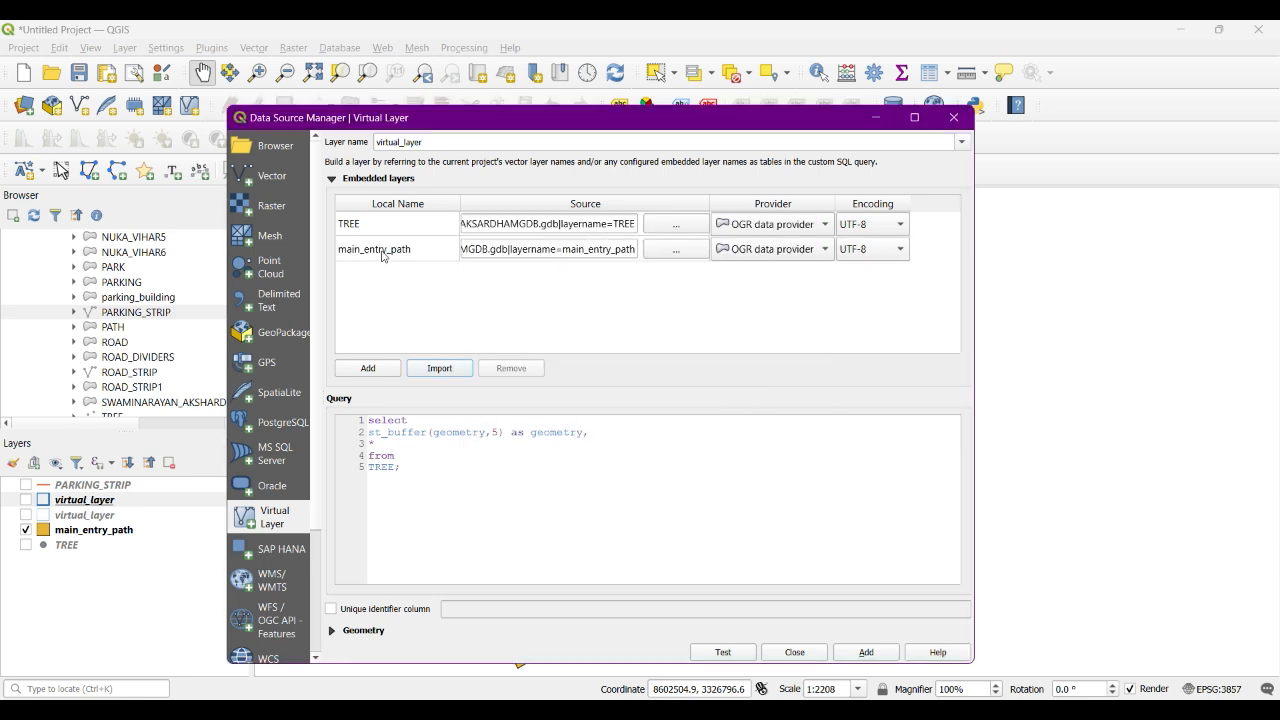
# Step: Replace TREE with main_entry_path as the source table in the buffer query
pyautogui.doubleClick(385, 252)
pyautogui.hotkey('ctrl', 'c')
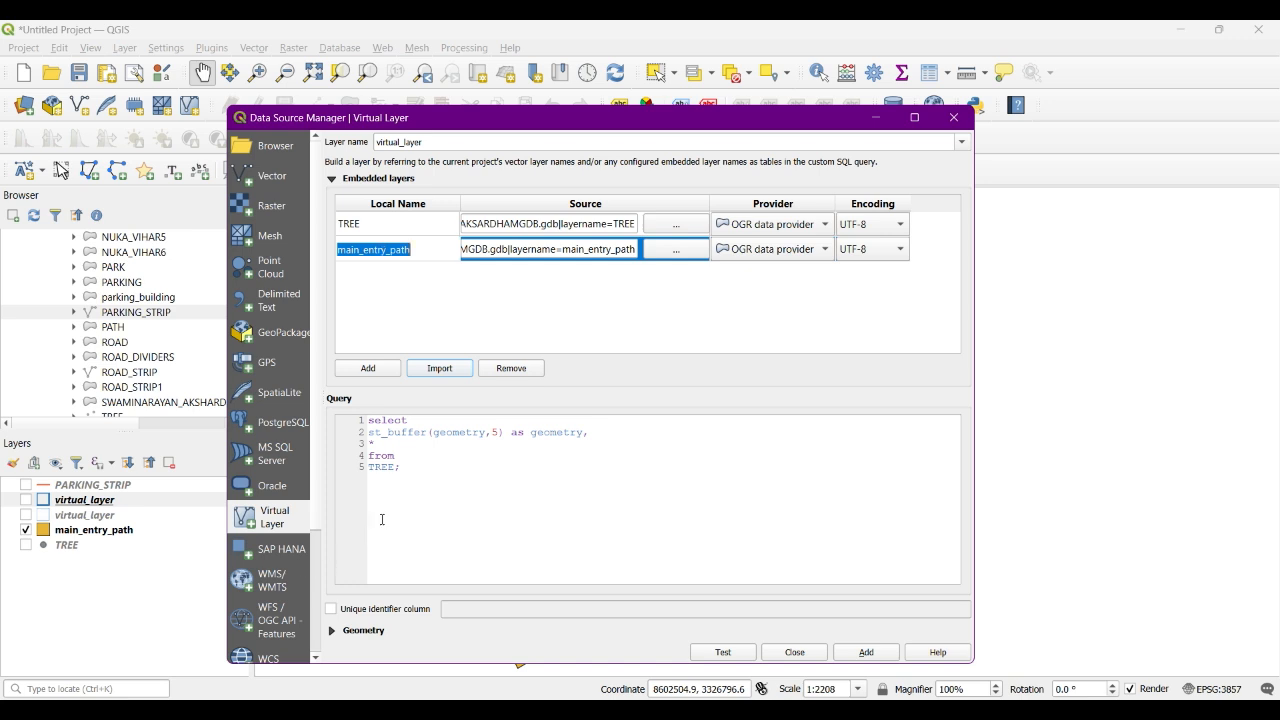
pyautogui.moveTo(397, 467); pyautogui.dragTo(369, 467)
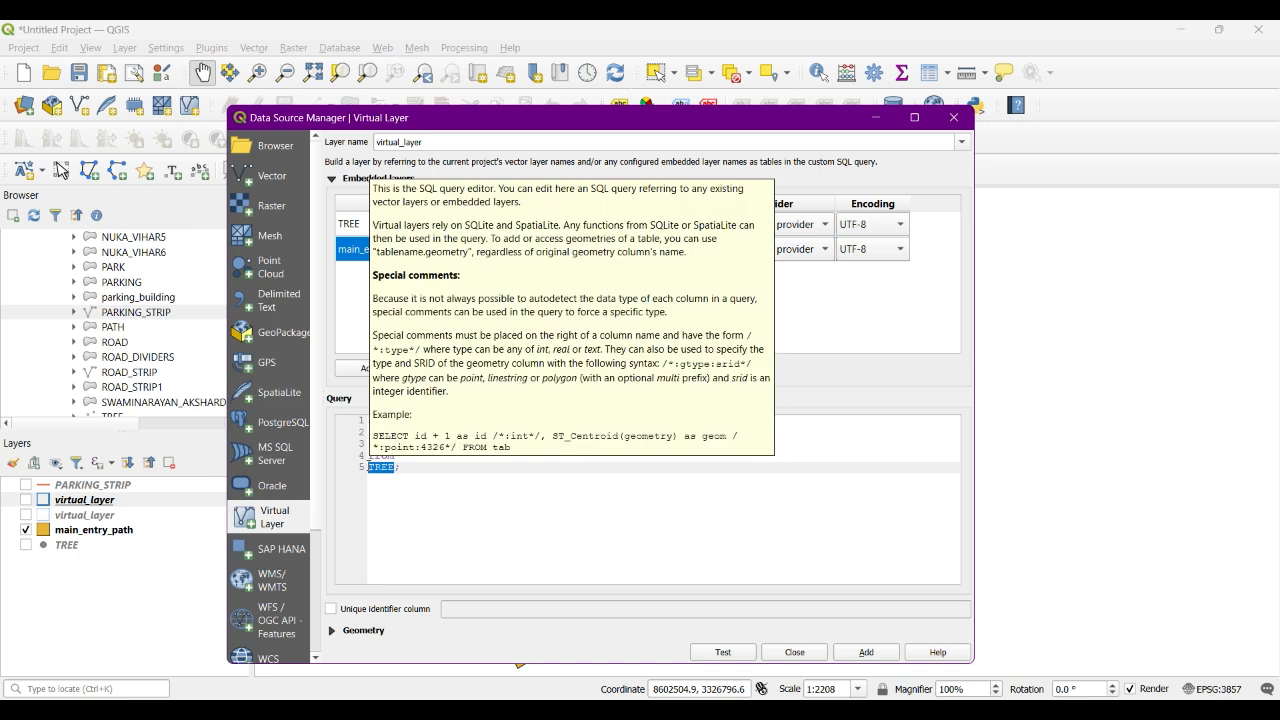
pyautogui.hotkey('ctrl', 'v')
# Step: Test the main_entry_path buffer query and add it as a separate virtual layer, keeping the existing layers
pyautogui.click(723, 652)
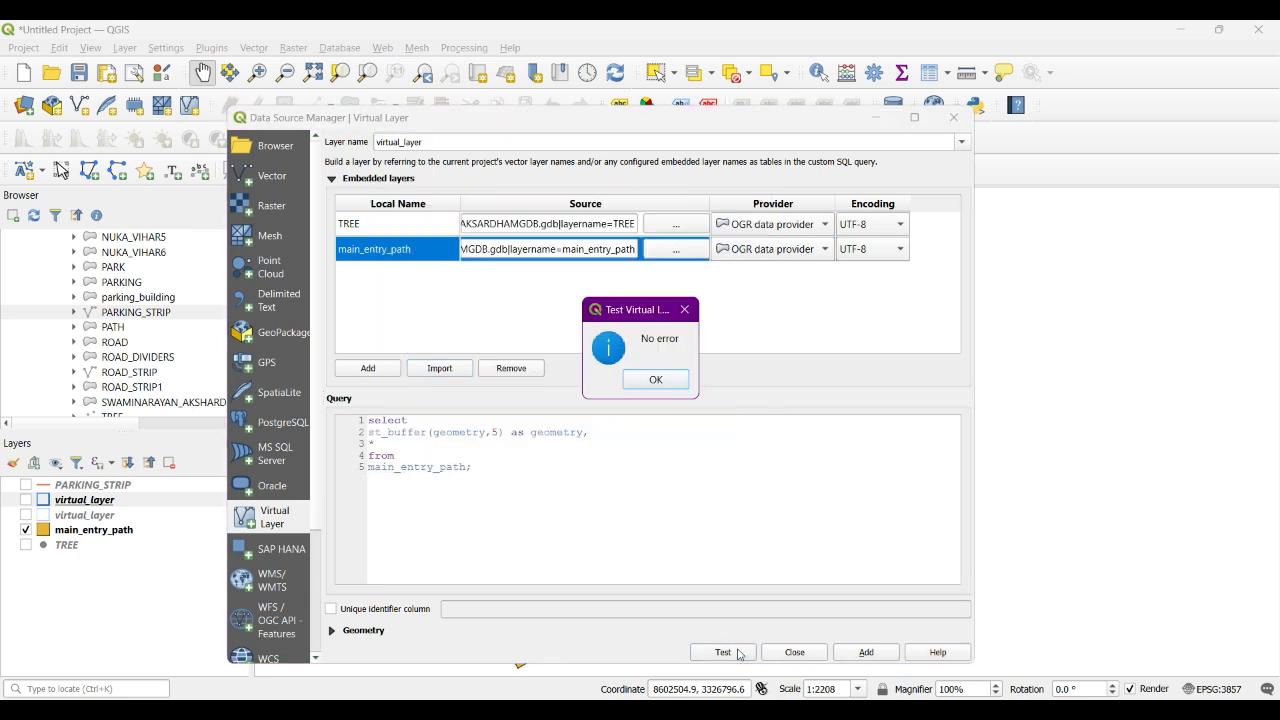
pyautogui.click(655, 380)
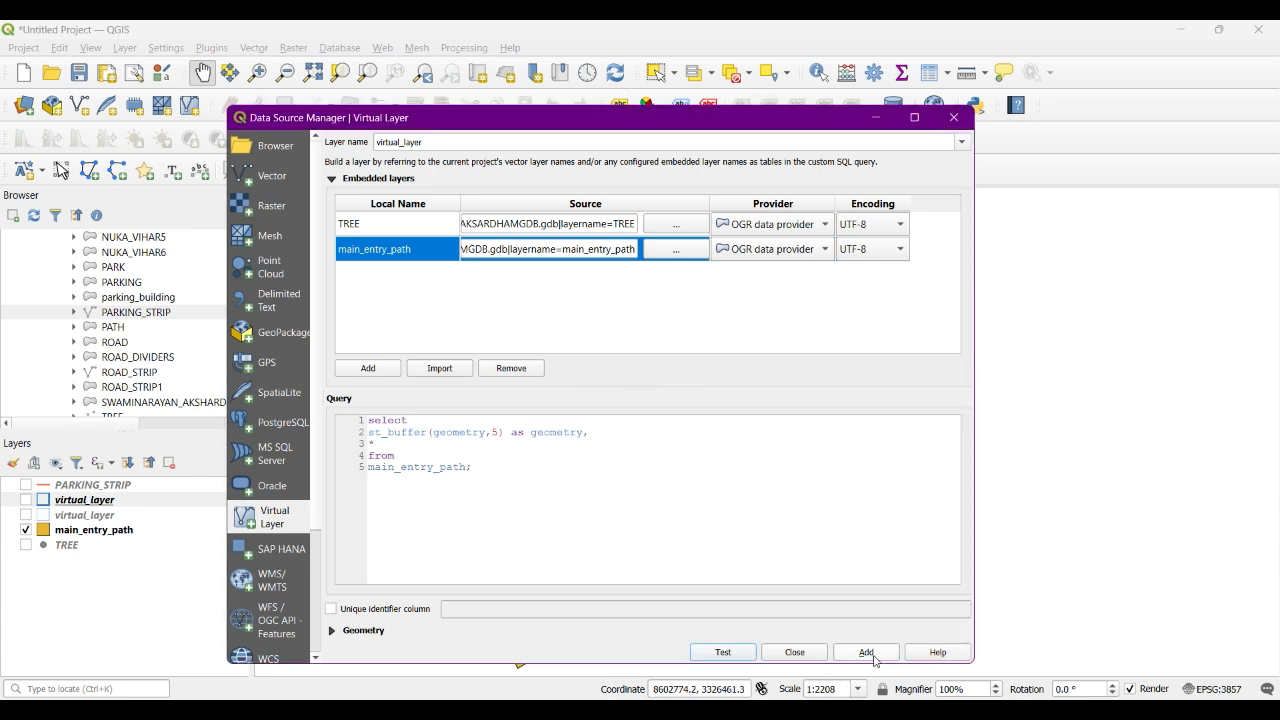
pyautogui.click(866, 652)
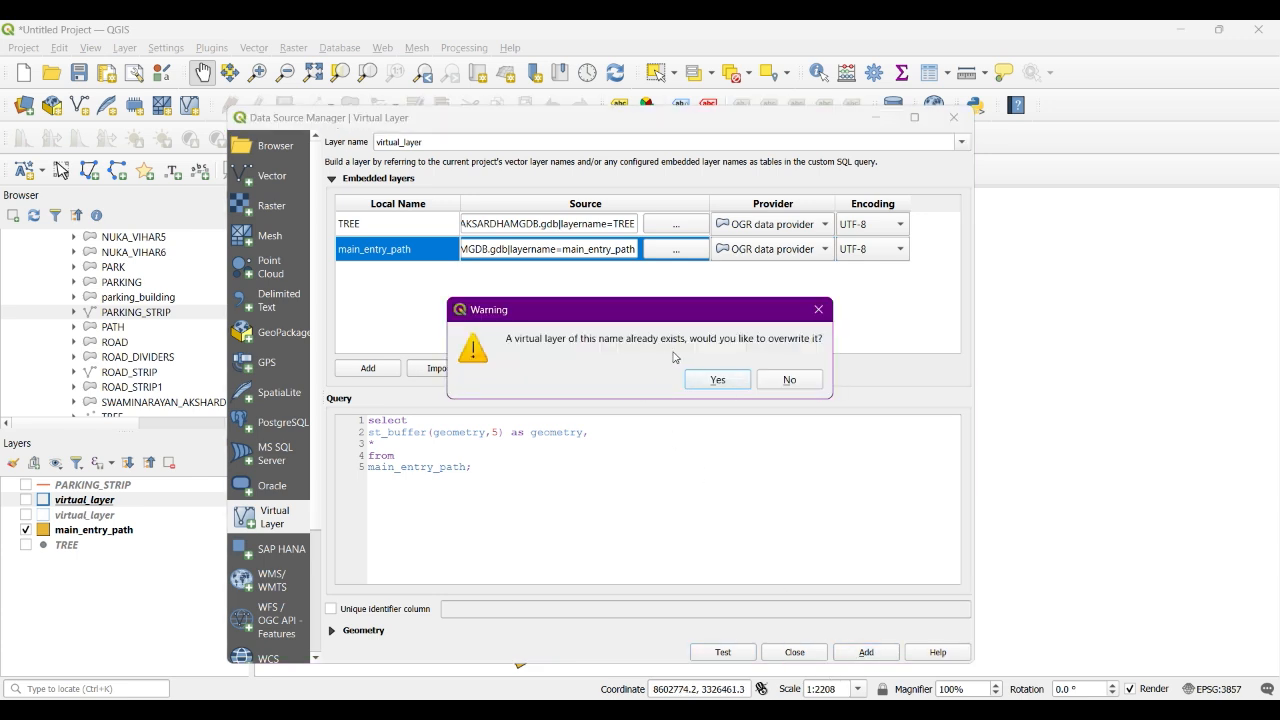
pyautogui.click(790, 380)
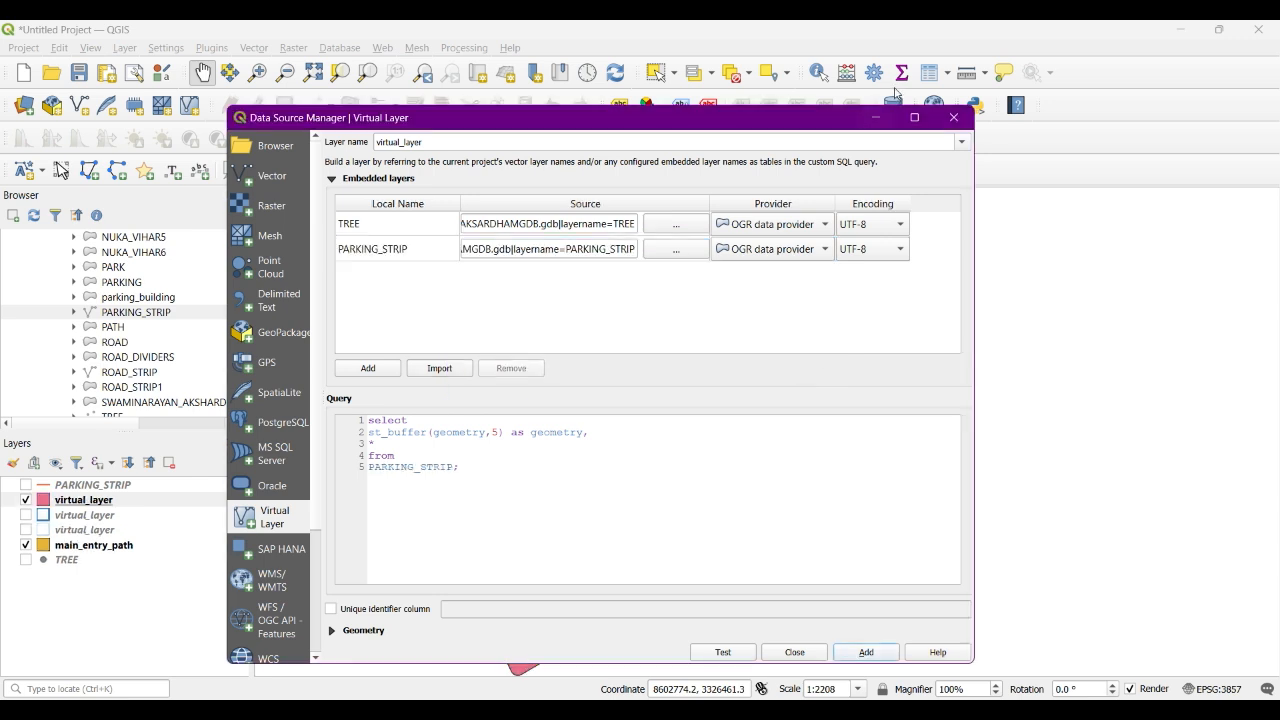
pyautogui.click(953, 117)
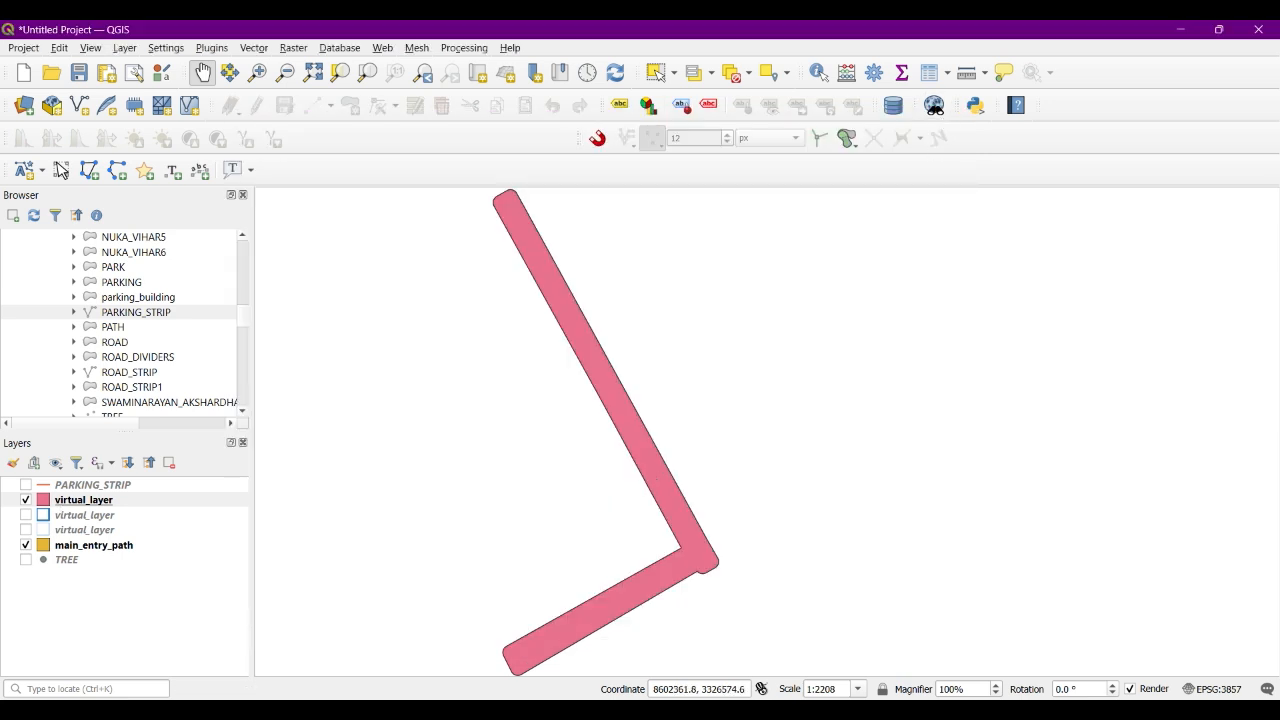
# Step: Style the main_entry_path buffer layer with the outline blue symbol and a 0.16 mm stroke width
pyautogui.click(42, 505)
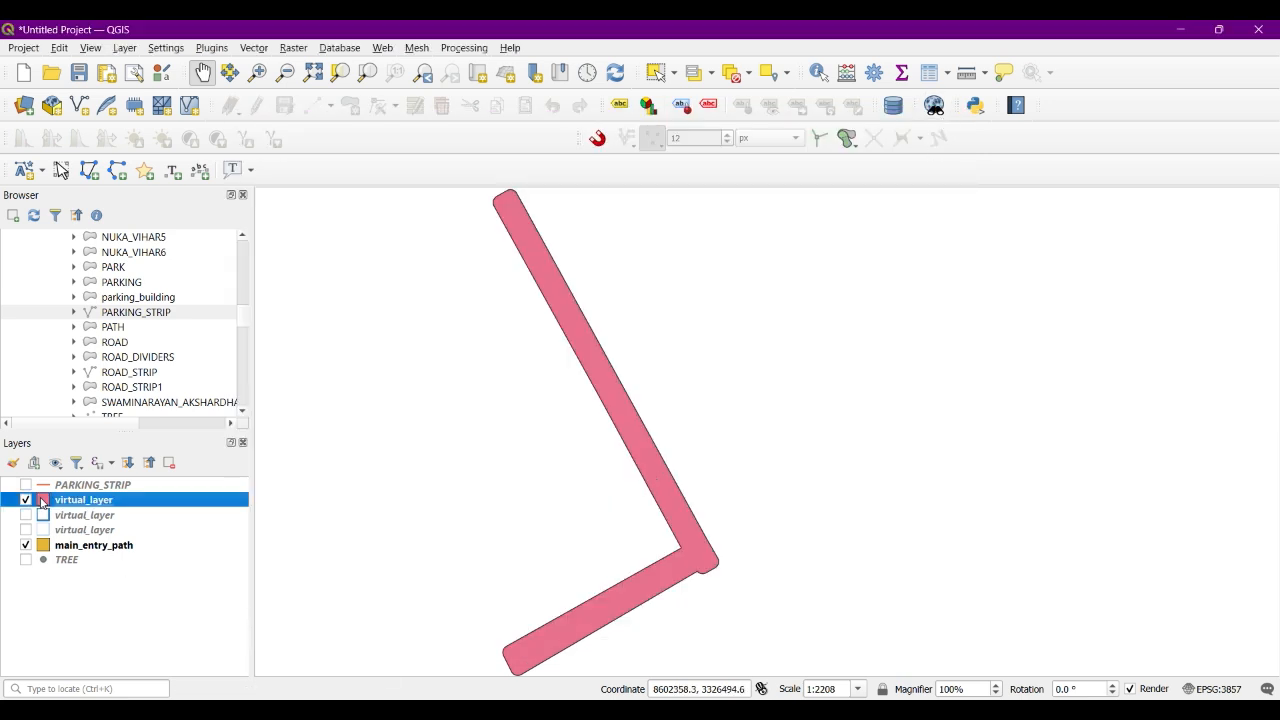
pyautogui.doubleClick(42, 503)
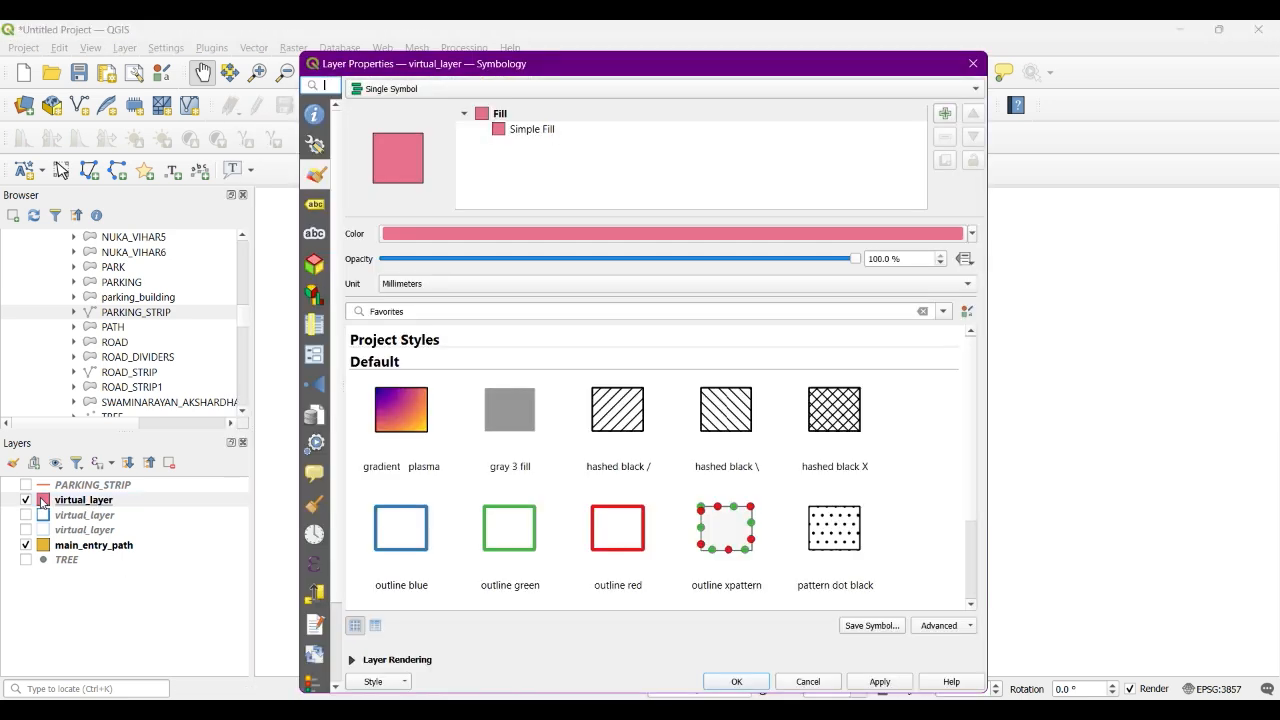
pyautogui.click(401, 530)
pyautogui.click(560, 133)
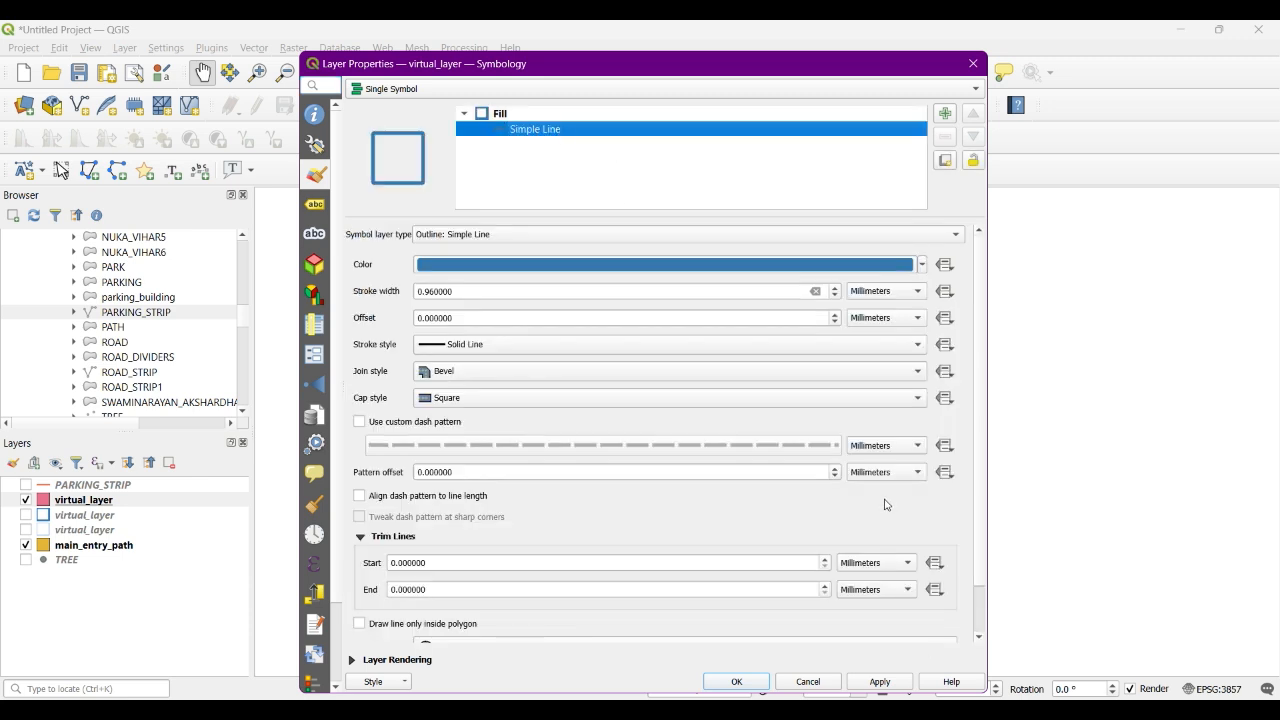
pyautogui.click(835, 296)
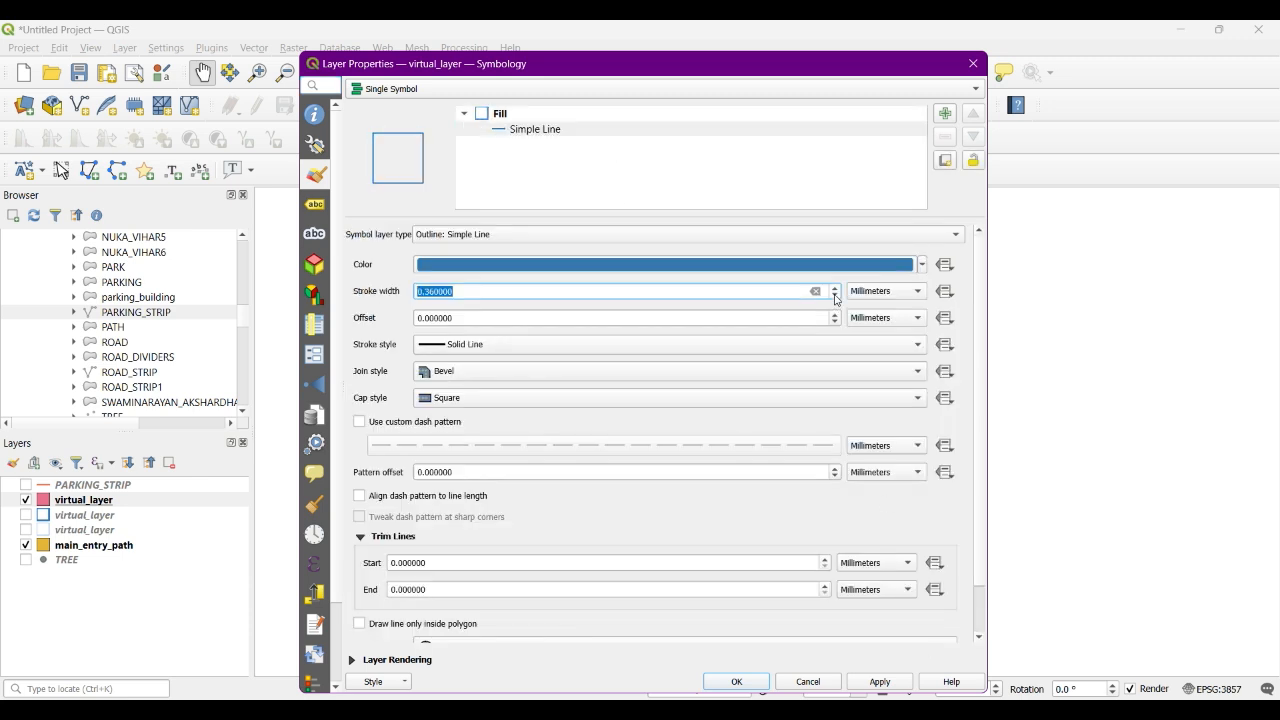
pyautogui.click(880, 681)
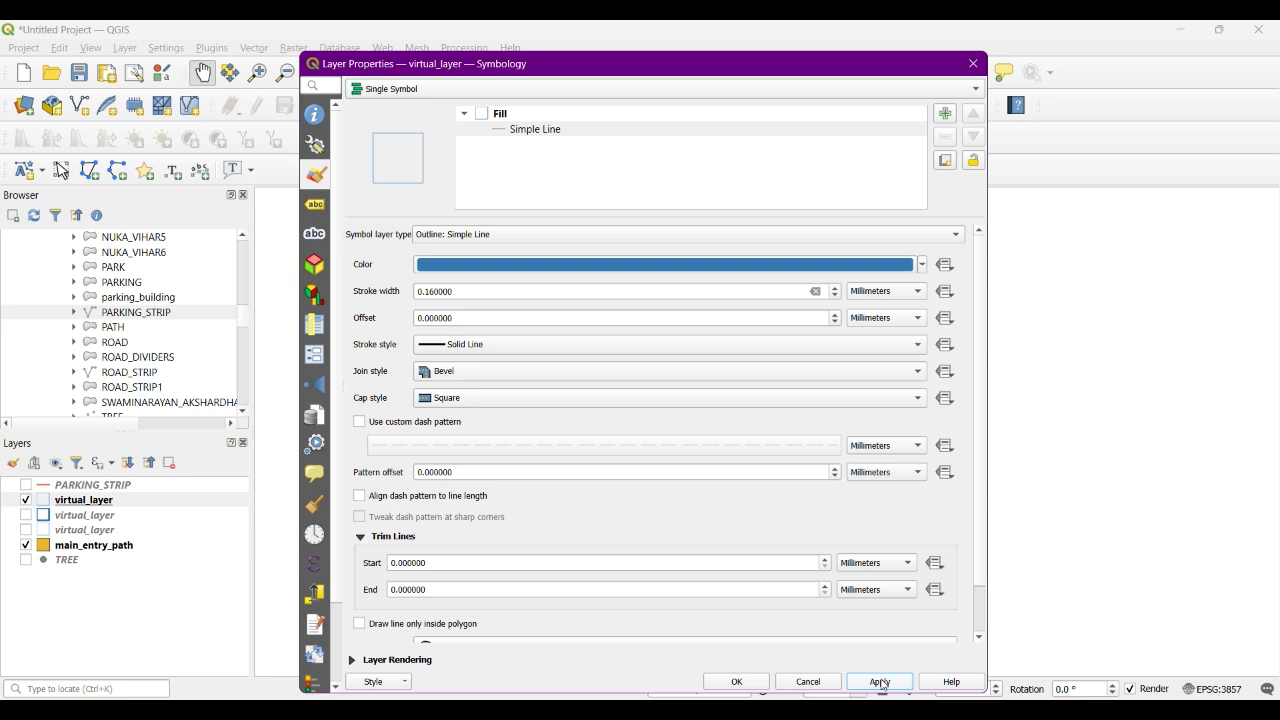
pyautogui.click(736, 681)
# Step: Examine the buffer outline along the edges, end corners and bend of the main_entry_path polygon
pyautogui.scroll(5, 643, 500)
pyautogui.scroll(1, 643, 500)
pyautogui.moveTo(843, 443); pyautogui.dragTo(586, 534)
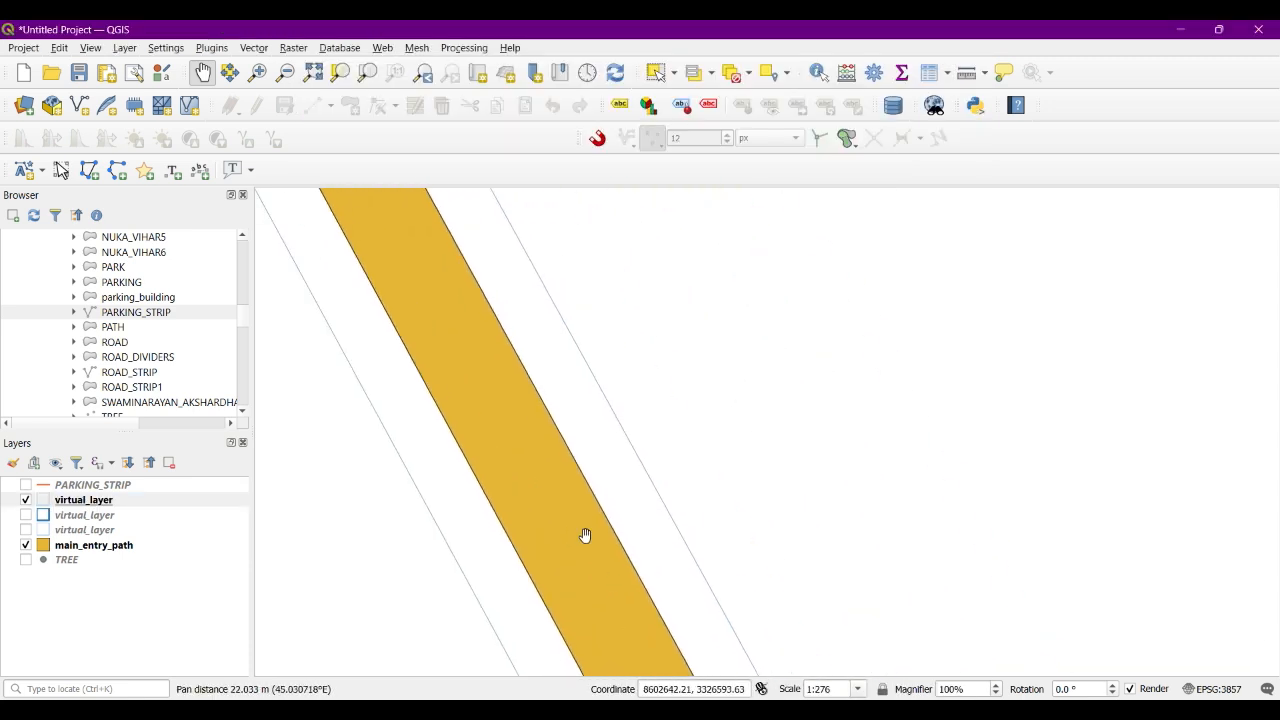
pyautogui.moveTo(543, 471); pyautogui.dragTo(609, 420)
pyautogui.scroll(-3, 591, 366)
pyautogui.moveTo(540, 284); pyautogui.dragTo(612, 438)
pyautogui.scroll(3, 645, 482)
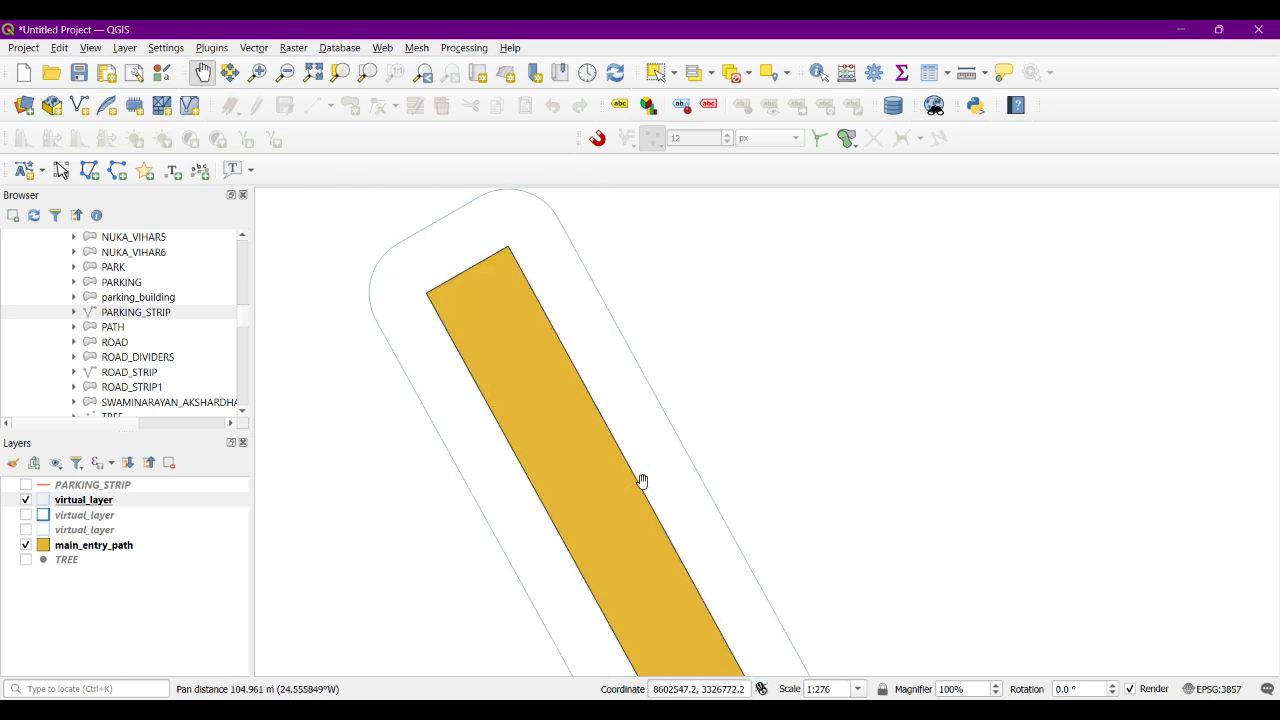
pyautogui.moveTo(461, 305); pyautogui.dragTo(550, 456)
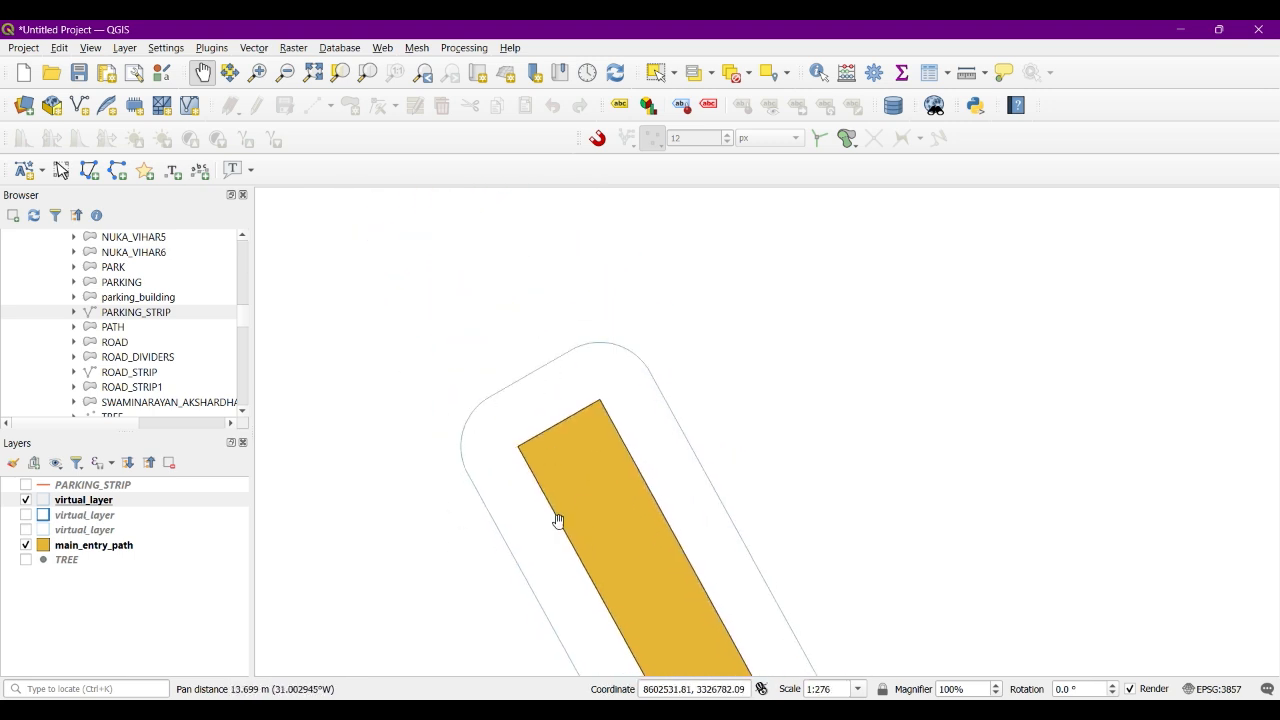
pyautogui.scroll(-3, 509, 452)
pyautogui.moveTo(634, 630); pyautogui.dragTo(478, 418)
pyautogui.moveTo(505, 499); pyautogui.dragTo(600, 583)
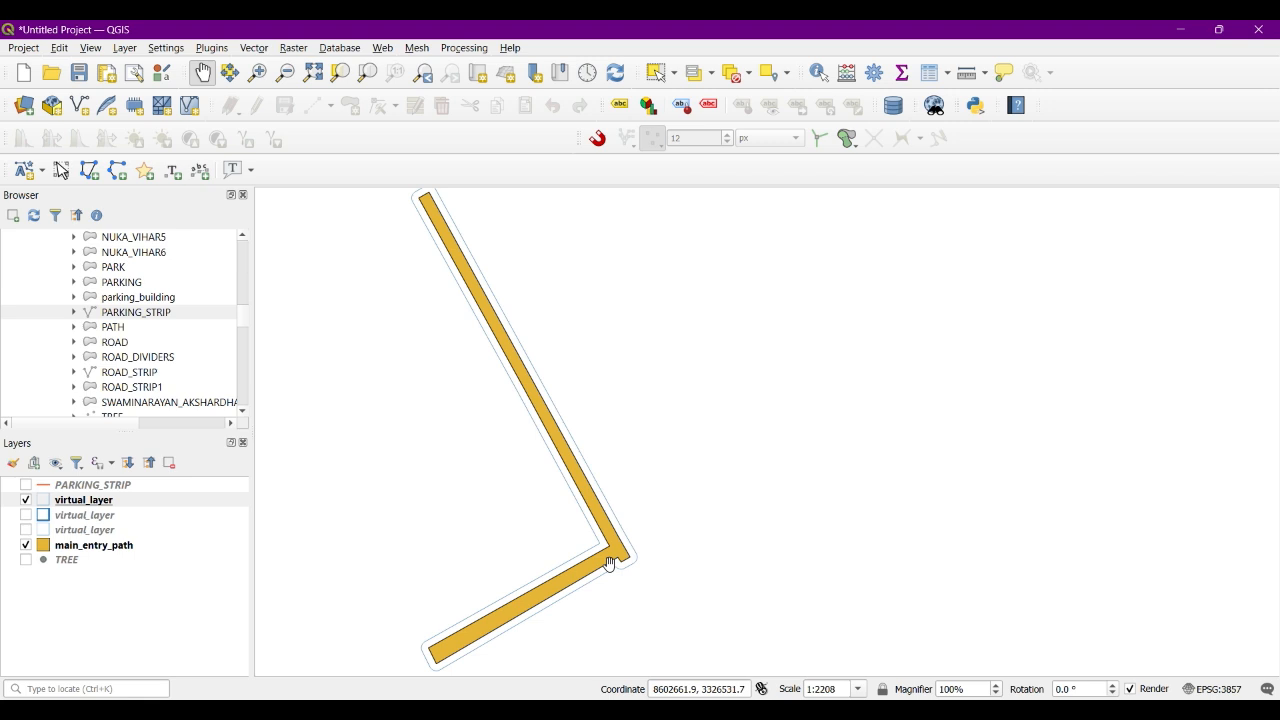
pyautogui.moveTo(672, 557); pyautogui.dragTo(722, 550)
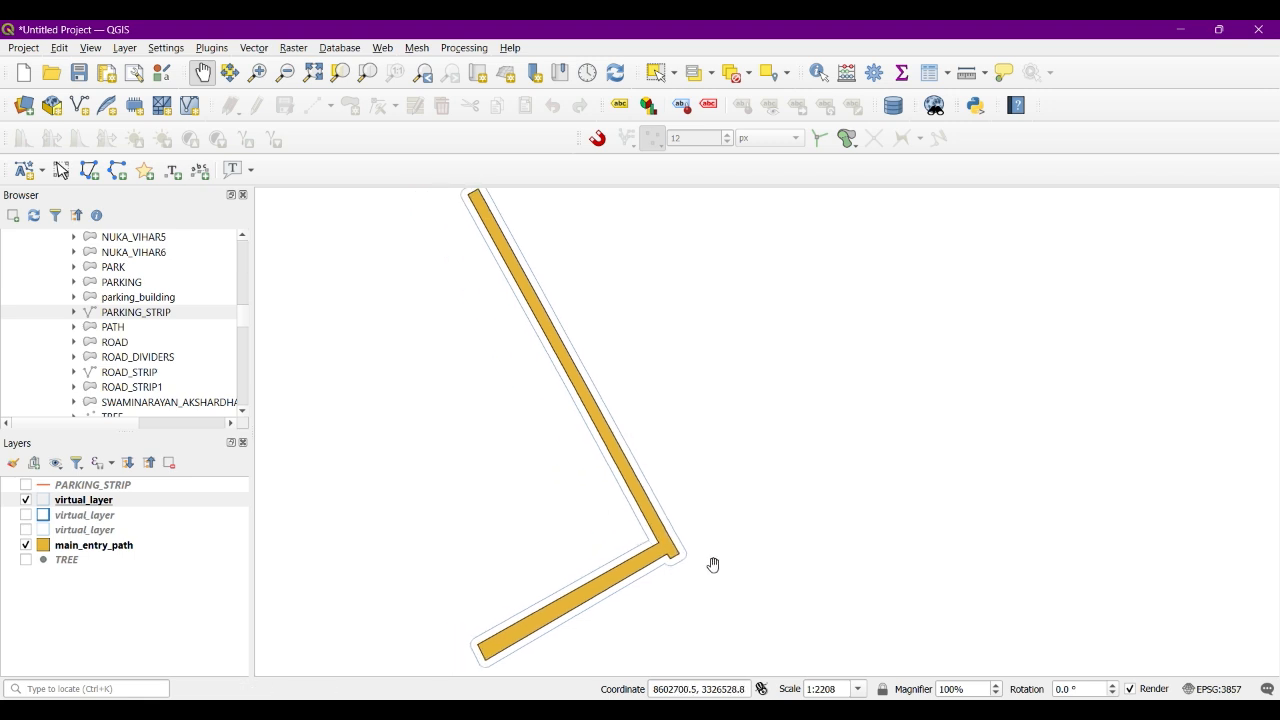